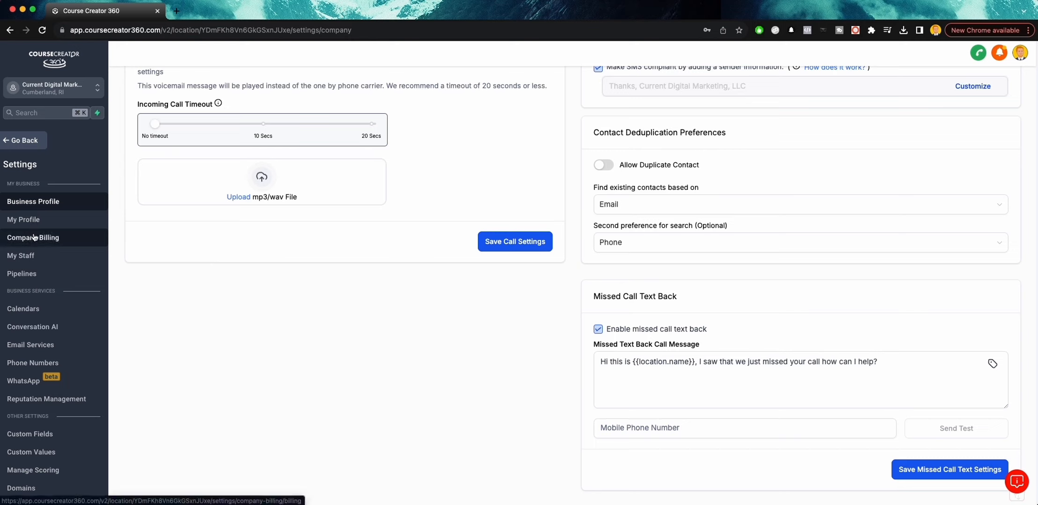
# Step: Review the User Info, User Permissions and User Roles sections of the new employee form in the My Staff settings, and close the form
pyautogui.click(24, 256)
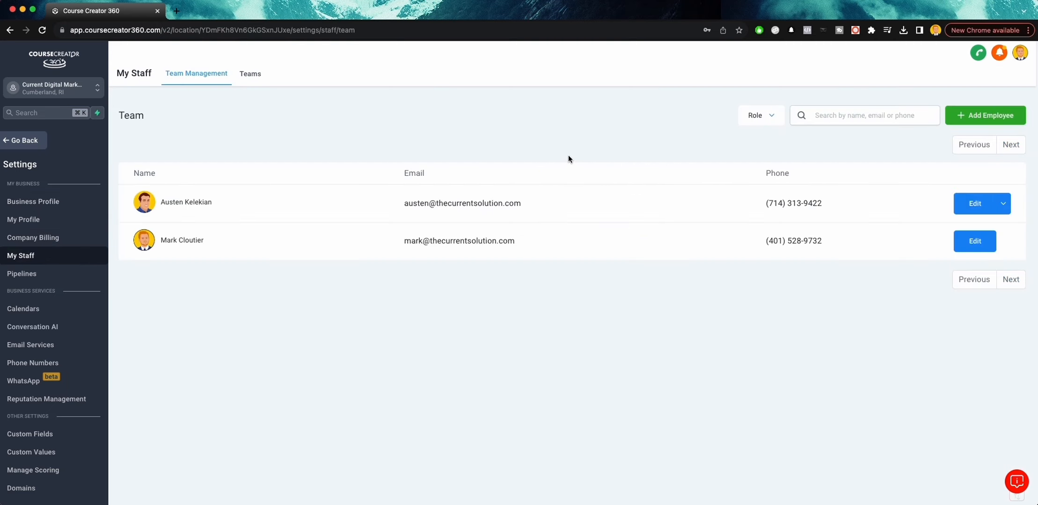
pyautogui.click(964, 118)
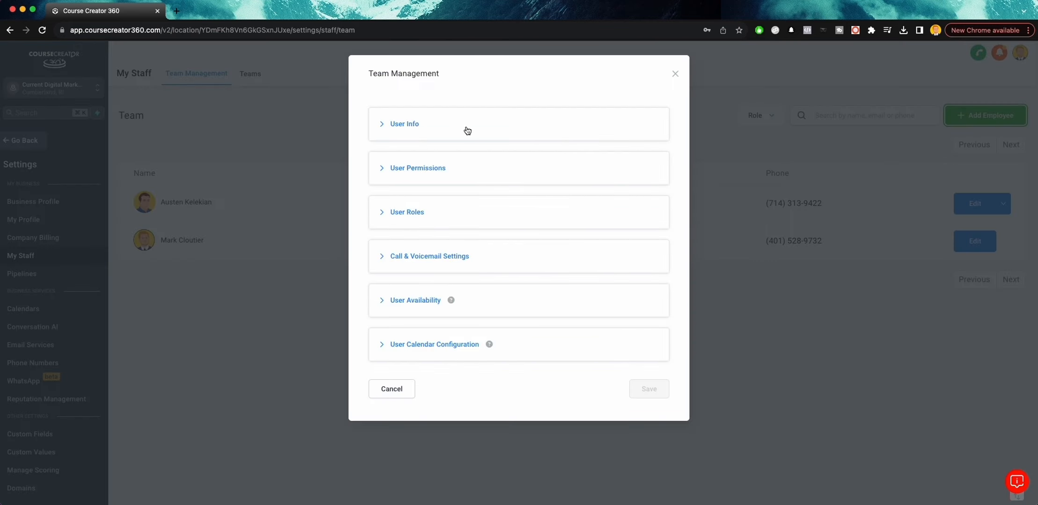
pyautogui.click(429, 127)
pyautogui.click(414, 124)
pyautogui.click(417, 169)
pyautogui.click(415, 168)
pyautogui.click(418, 215)
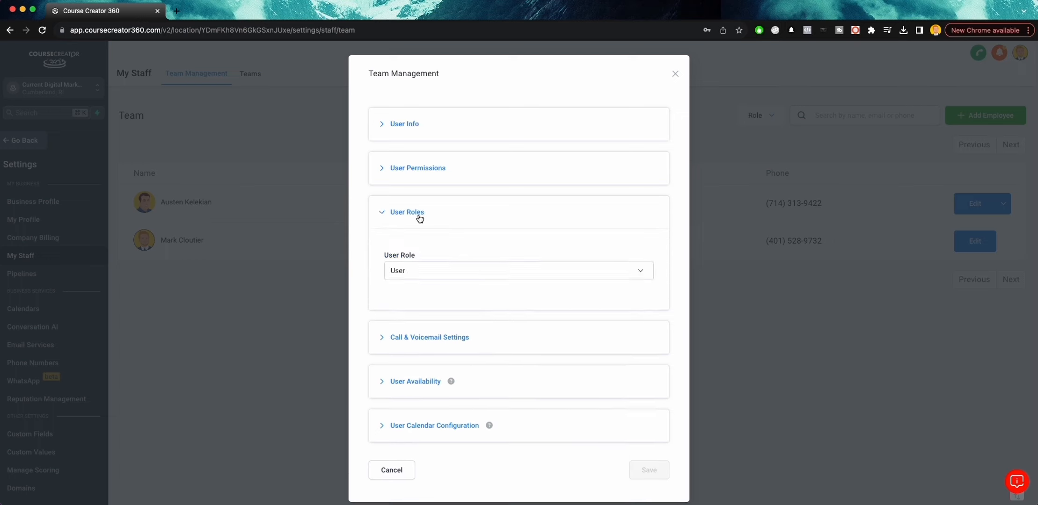
pyautogui.click(419, 216)
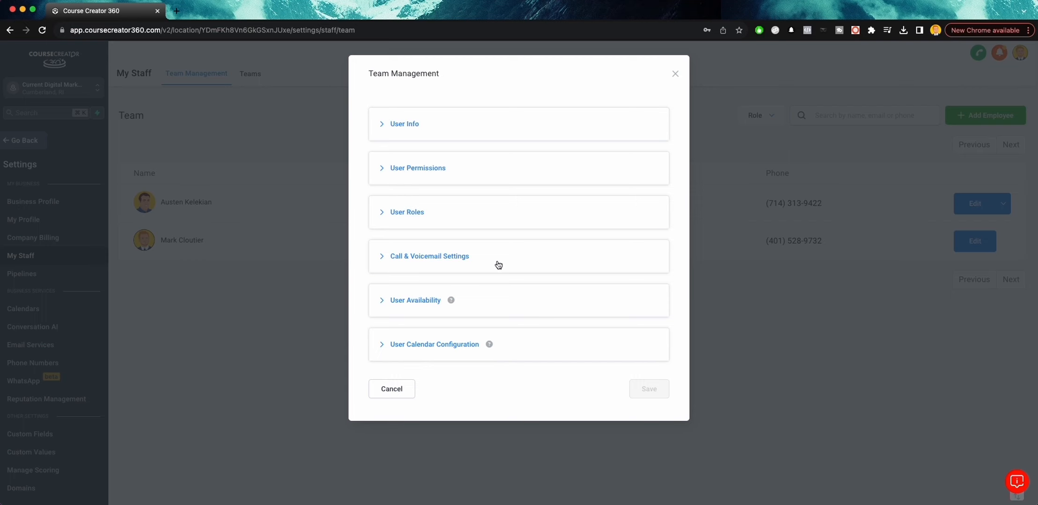
pyautogui.click(676, 74)
# Step: Open the Phone Numbers settings and highlight the country and area code of the default number
pyautogui.scroll(-3, 58, 277)
pyautogui.click(55, 293)
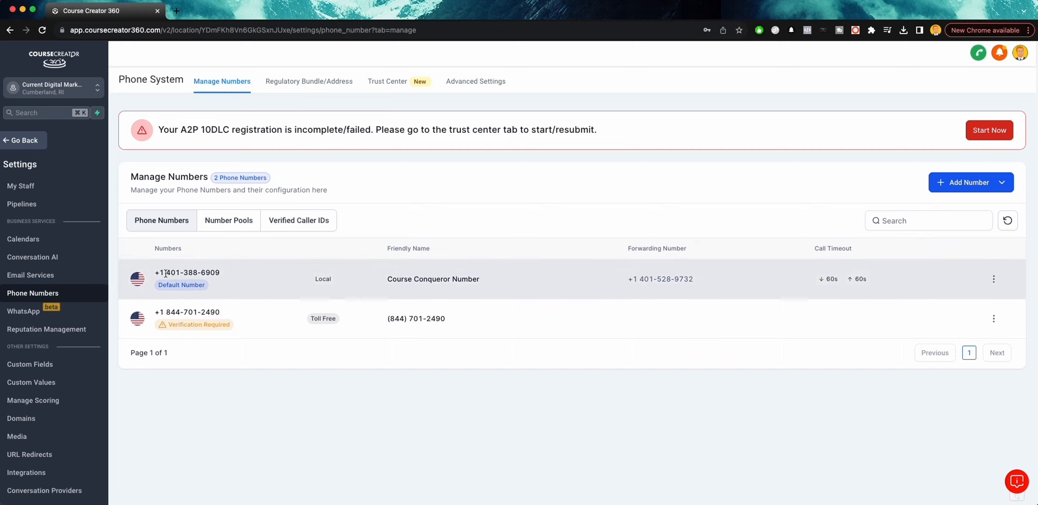
pyautogui.moveTo(159, 273); pyautogui.dragTo(181, 272)
pyautogui.click(180, 271)
pyautogui.moveTo(160, 273); pyautogui.dragTo(181, 273)
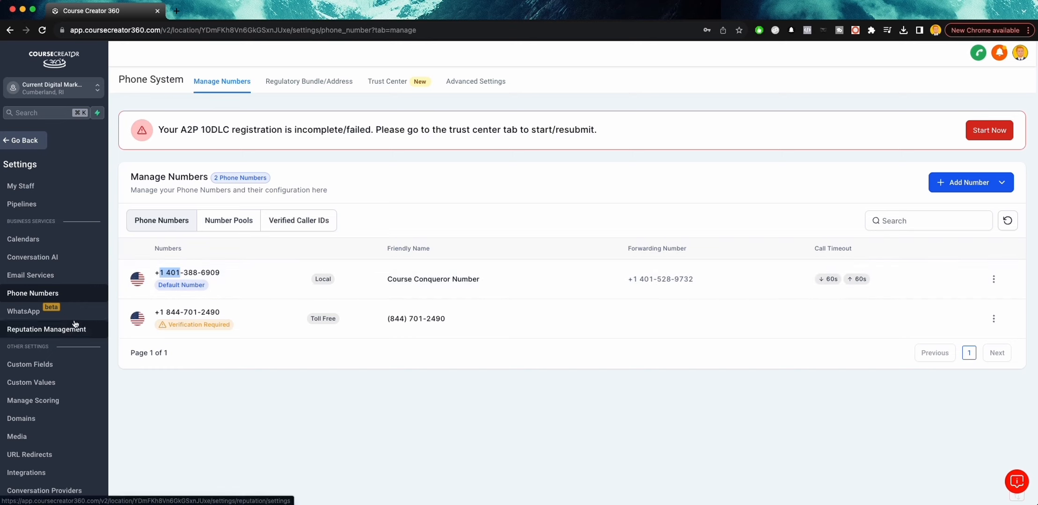
# Step: Open the Domains settings, view the dialog for connecting a domain or subdomain, and close it without adding one
pyautogui.scroll(-2, 27, 318)
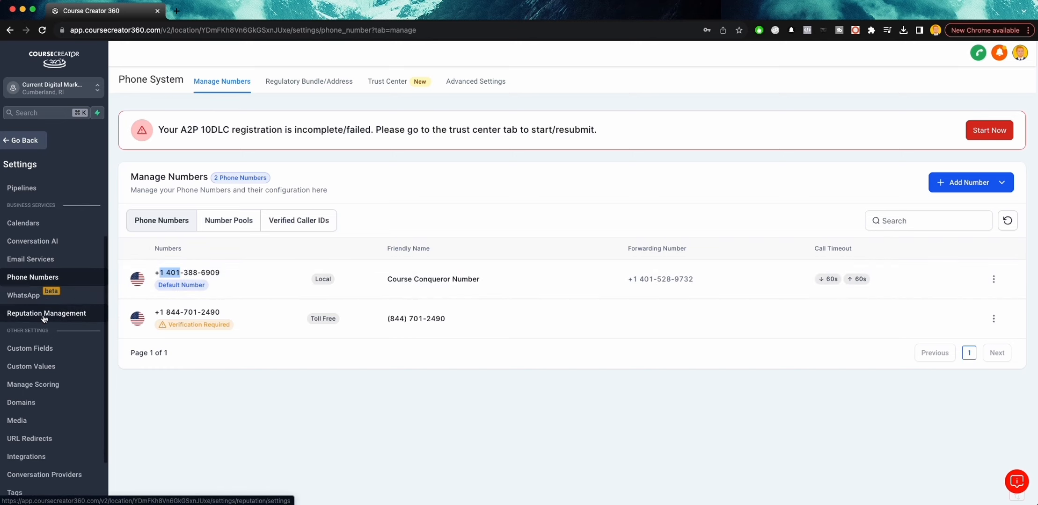
pyautogui.scroll(-1, 32, 309)
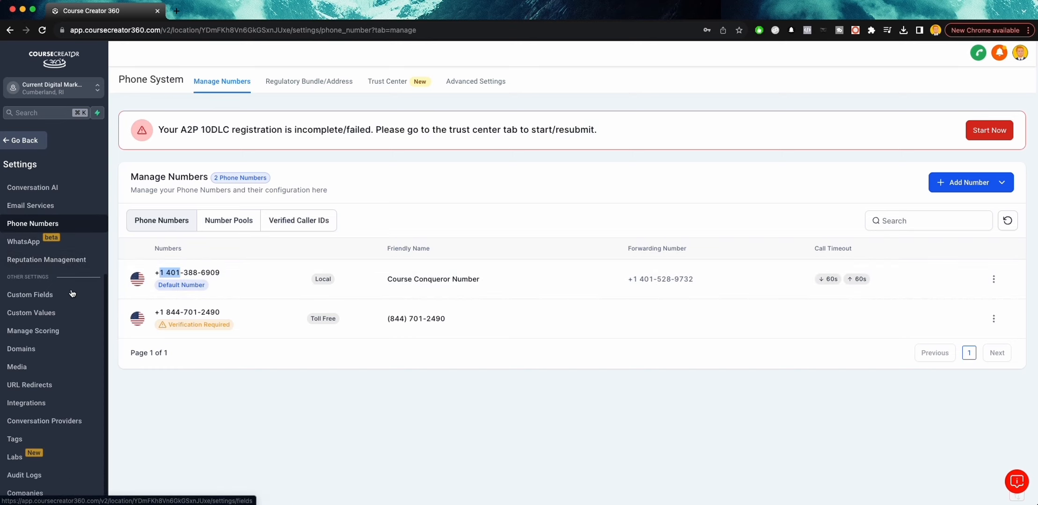
pyautogui.click(21, 349)
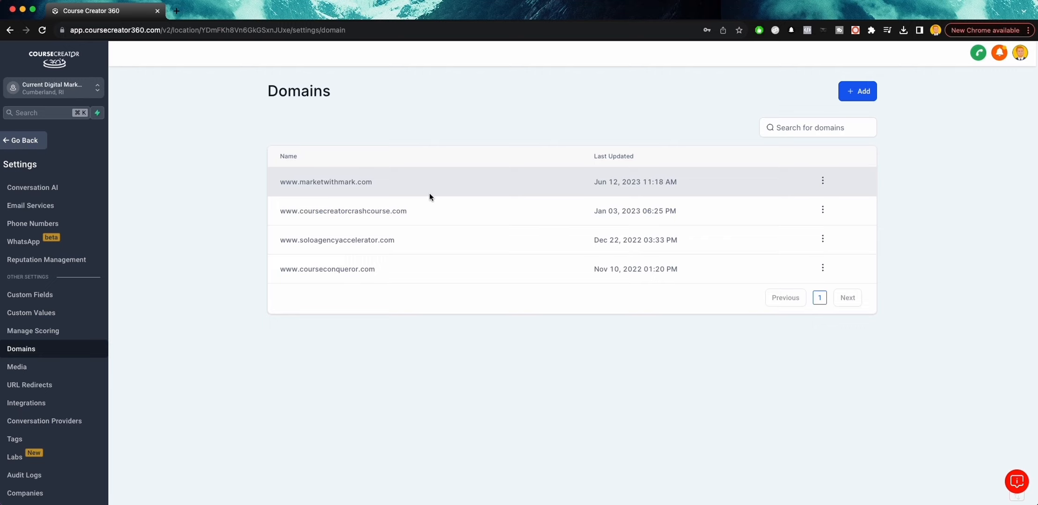
pyautogui.click(854, 96)
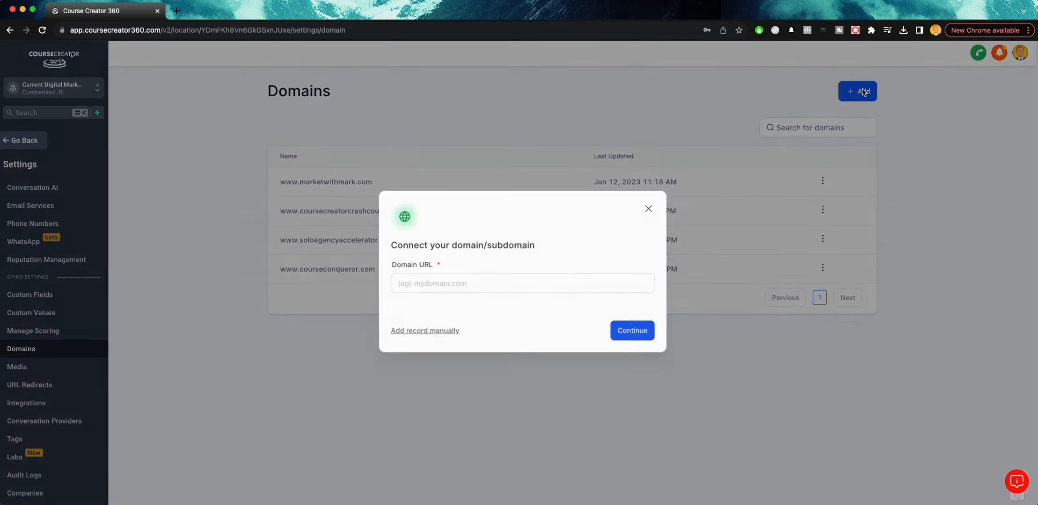
pyautogui.click(431, 283)
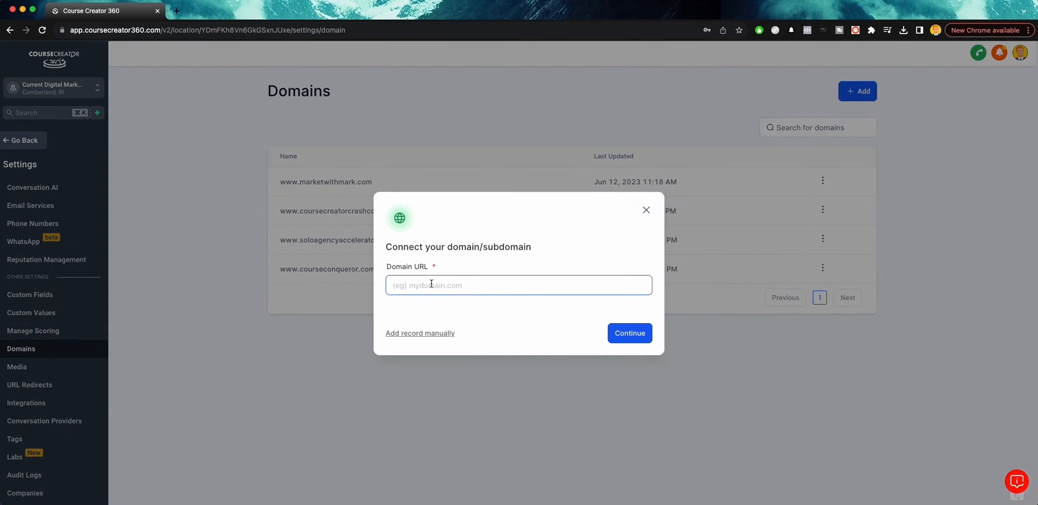
pyautogui.click(646, 211)
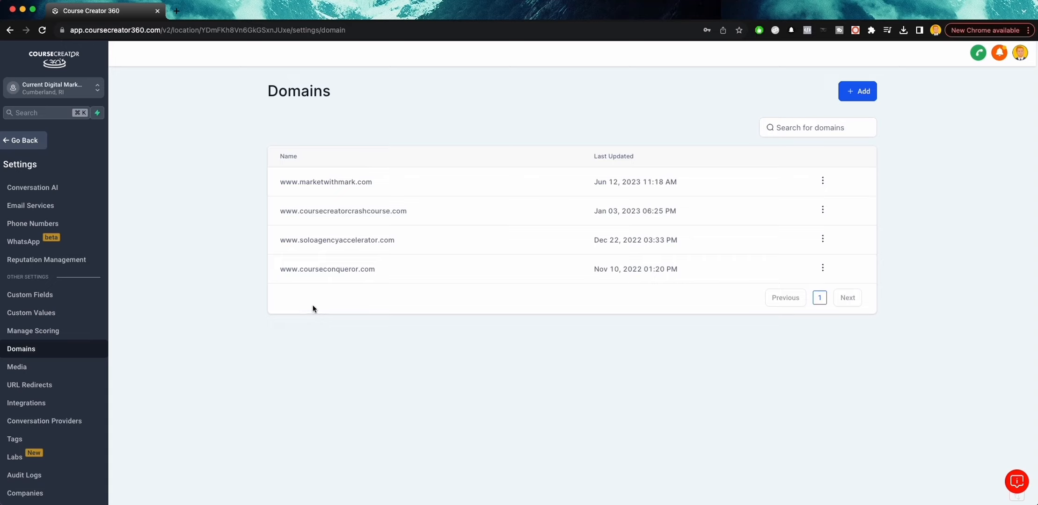
# Step: Leave the settings for the Sites area, view the funnel creation options without creating one, and look through the funnel folders
pyautogui.click(40, 139)
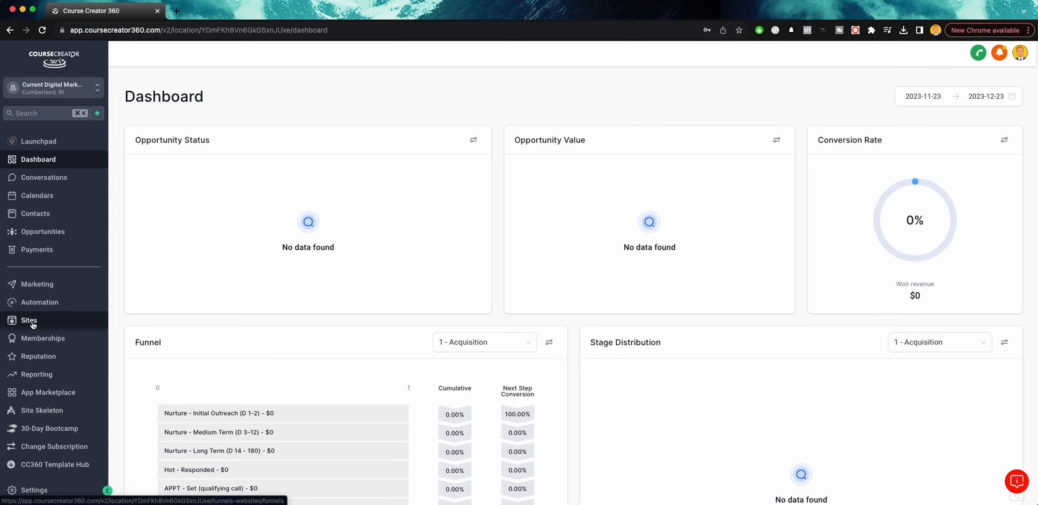
pyautogui.click(33, 325)
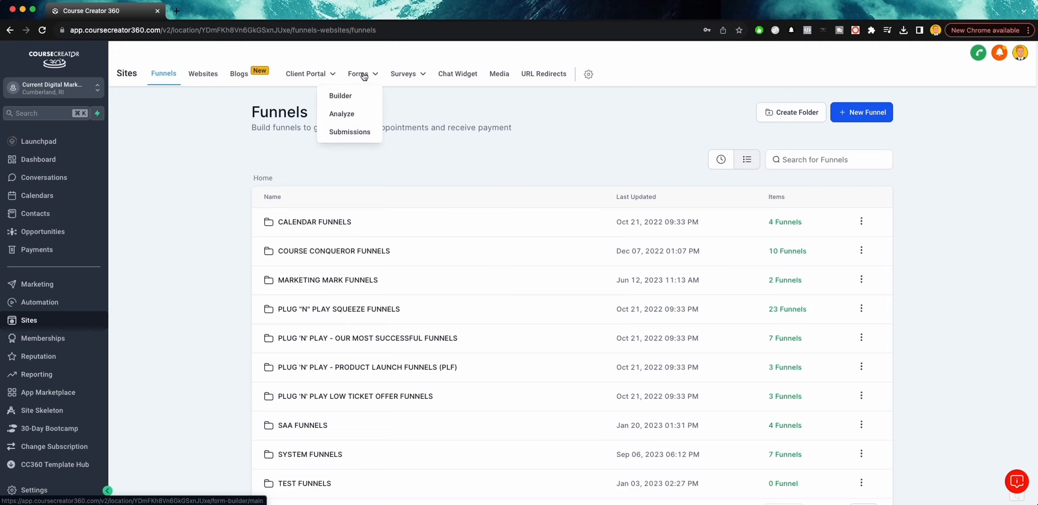
pyautogui.moveTo(399, 78)
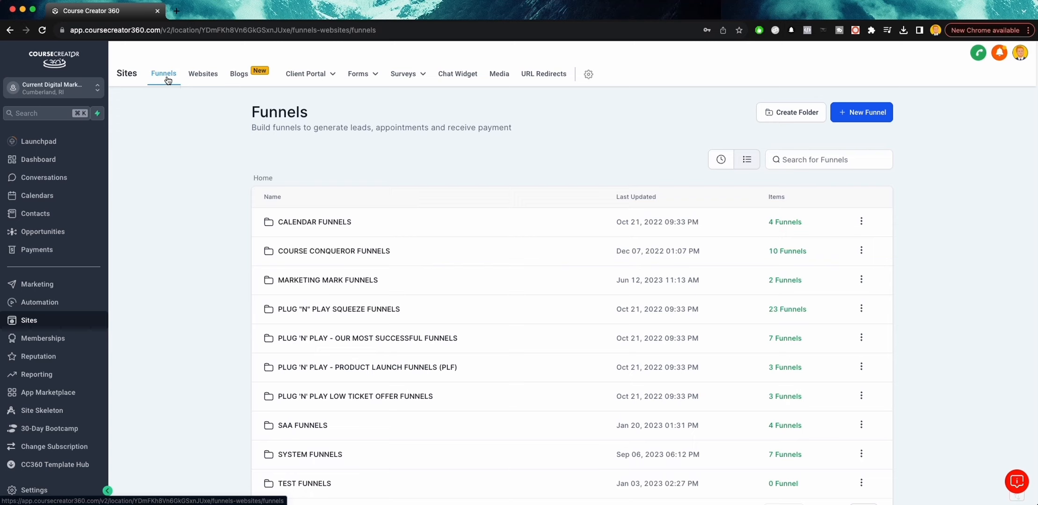
pyautogui.click(859, 123)
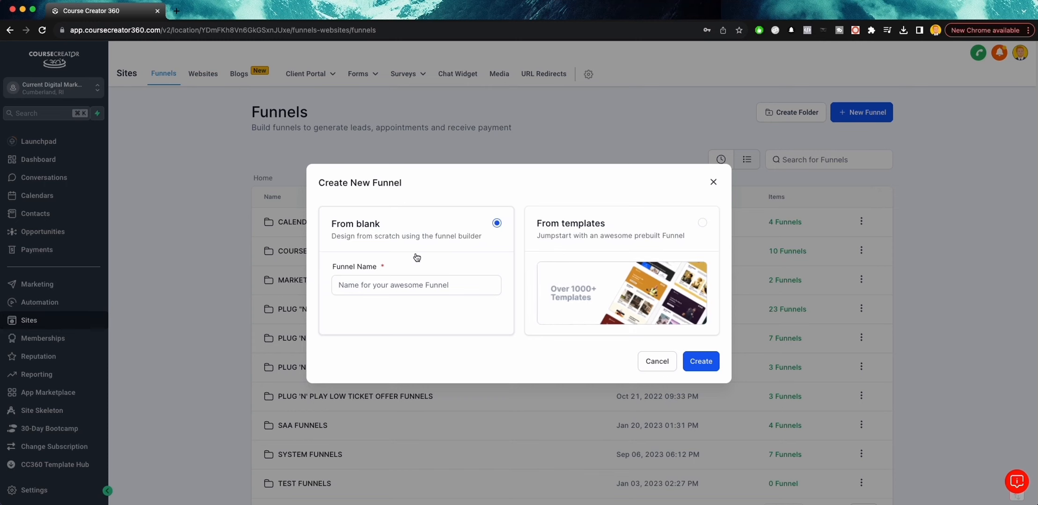
pyautogui.click(713, 182)
pyautogui.scroll(-1, 514, 211)
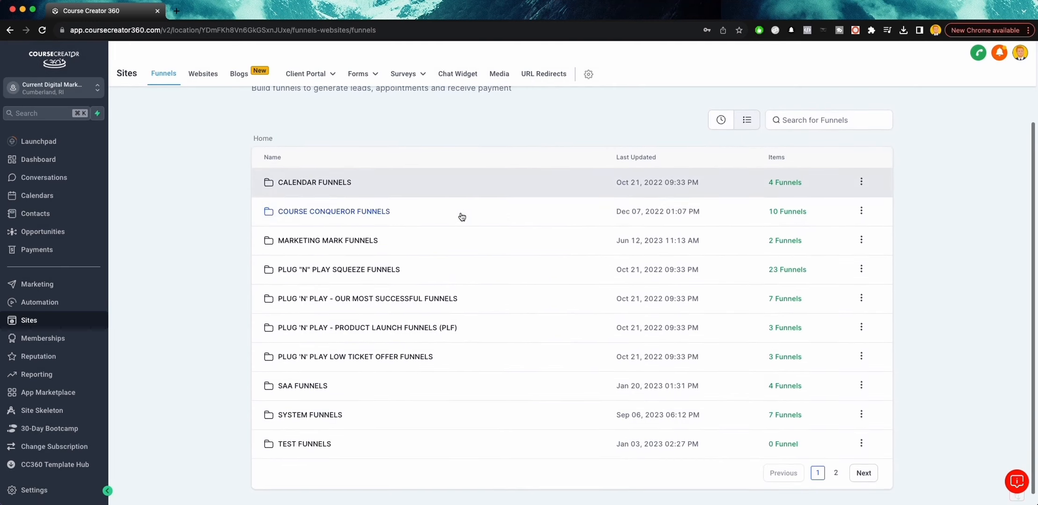
pyautogui.scroll(1, 382, 215)
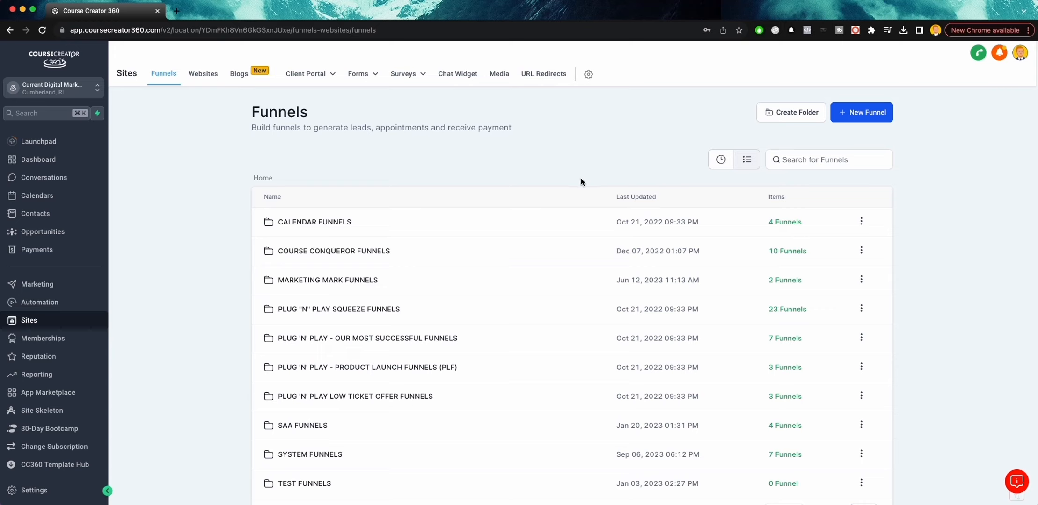
# Step: View the Websites list, the Blogs page and the Client Portal options in the Sites area
pyautogui.click(212, 81)
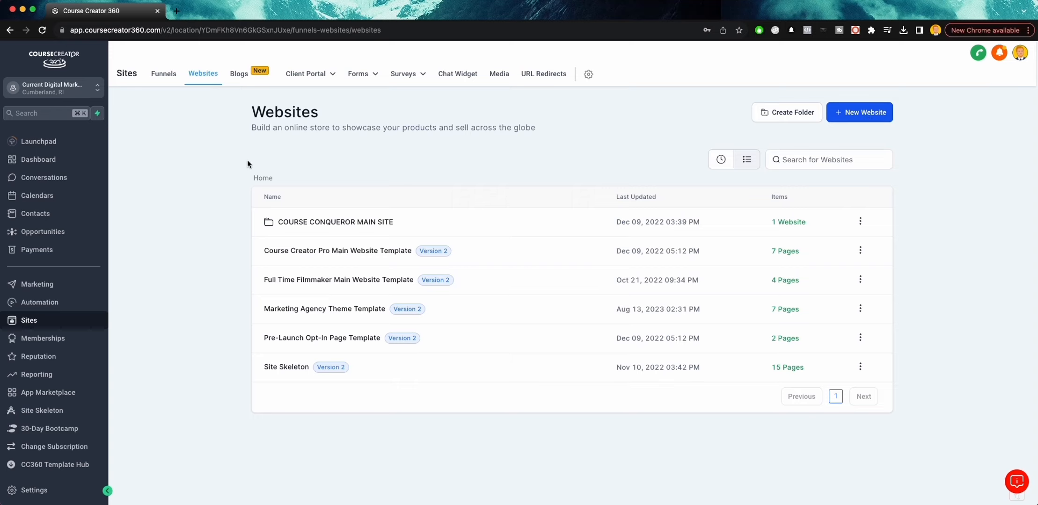
pyautogui.click(239, 75)
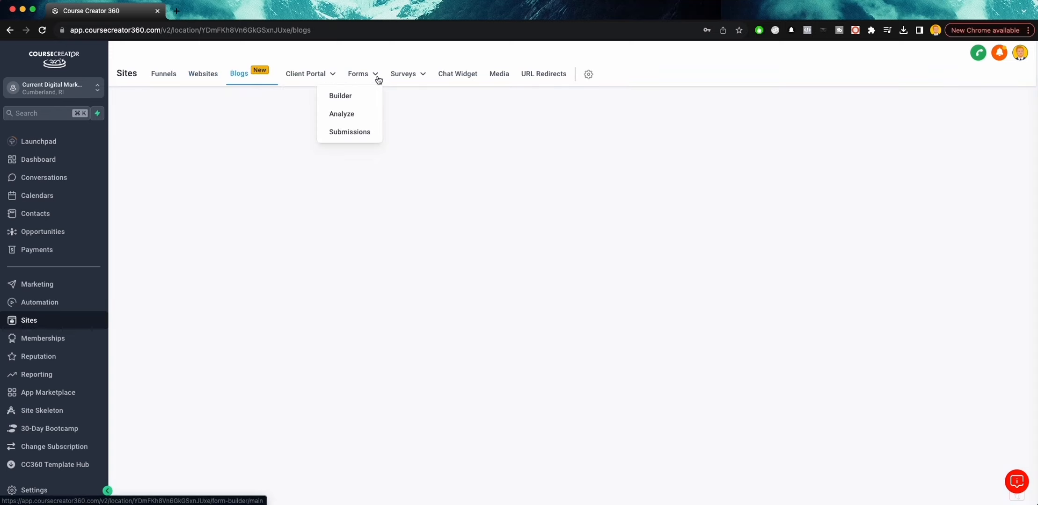
pyautogui.moveTo(306, 75)
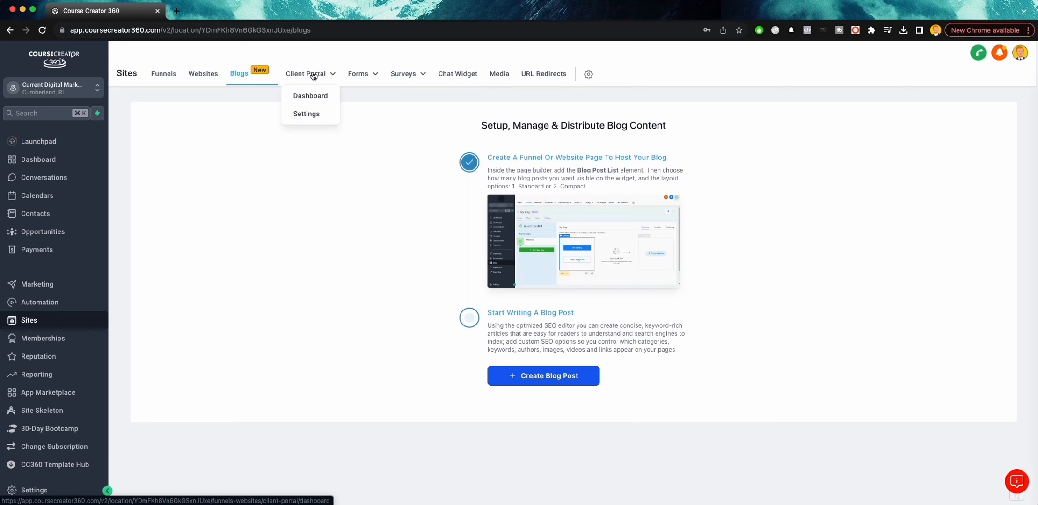
# Step: Open the Forms list and create a new form from scratch
pyautogui.click(359, 77)
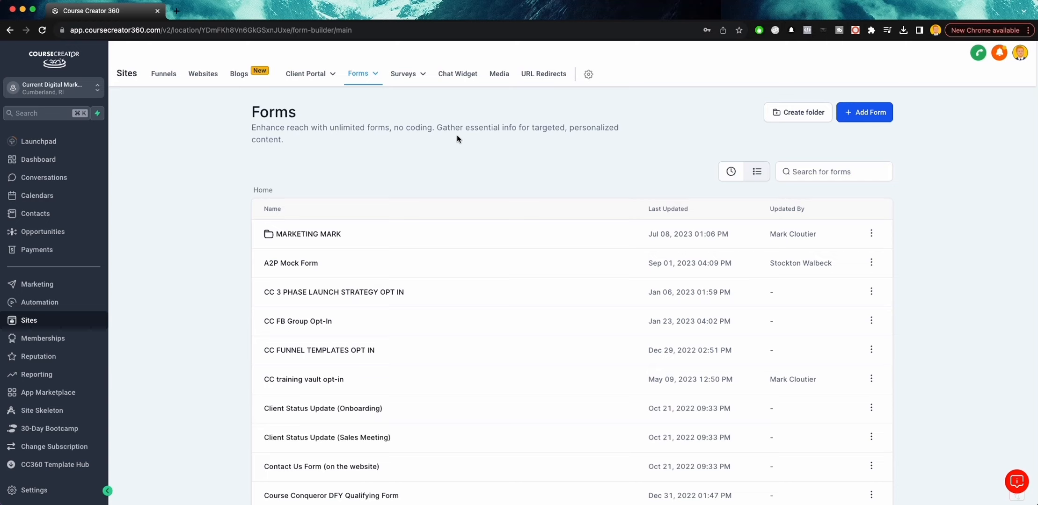
pyautogui.moveTo(357, 76)
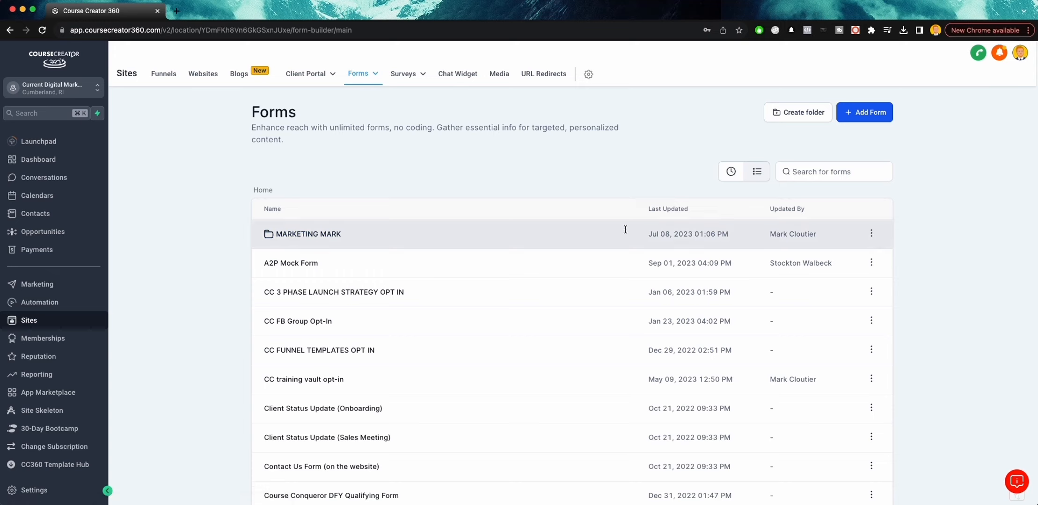
pyautogui.click(868, 118)
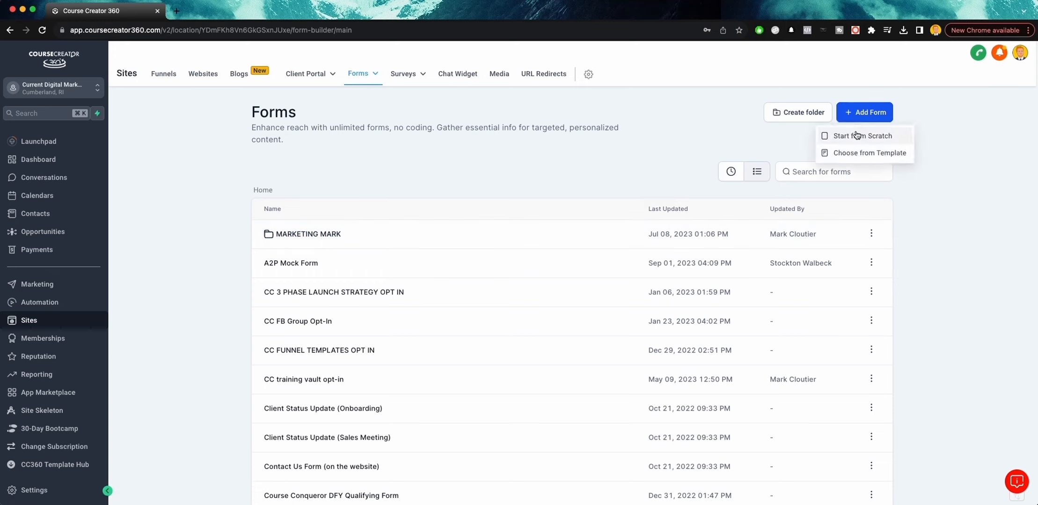
pyautogui.click(857, 136)
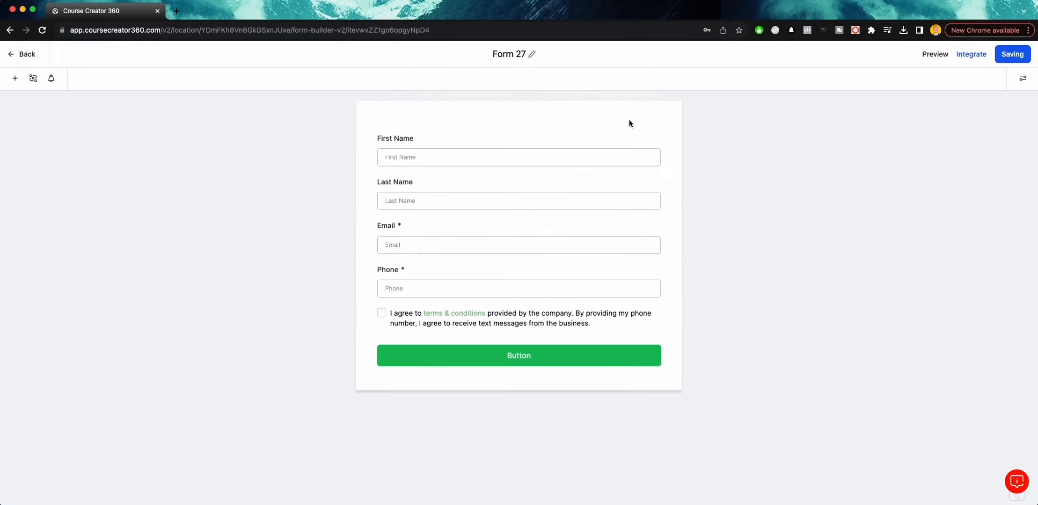
# Step: Rename the new form as "test form 1"
pyautogui.click(506, 55)
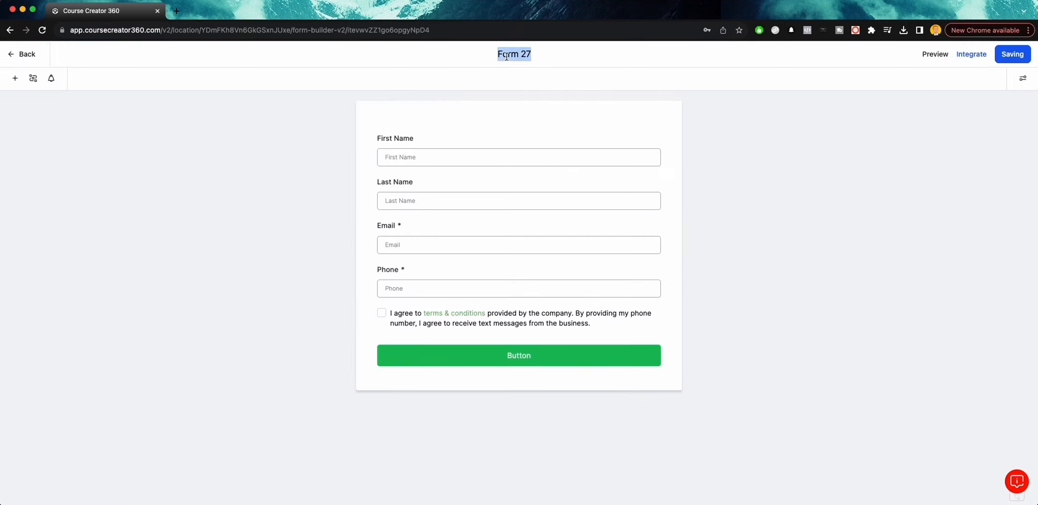
pyautogui.write('test')
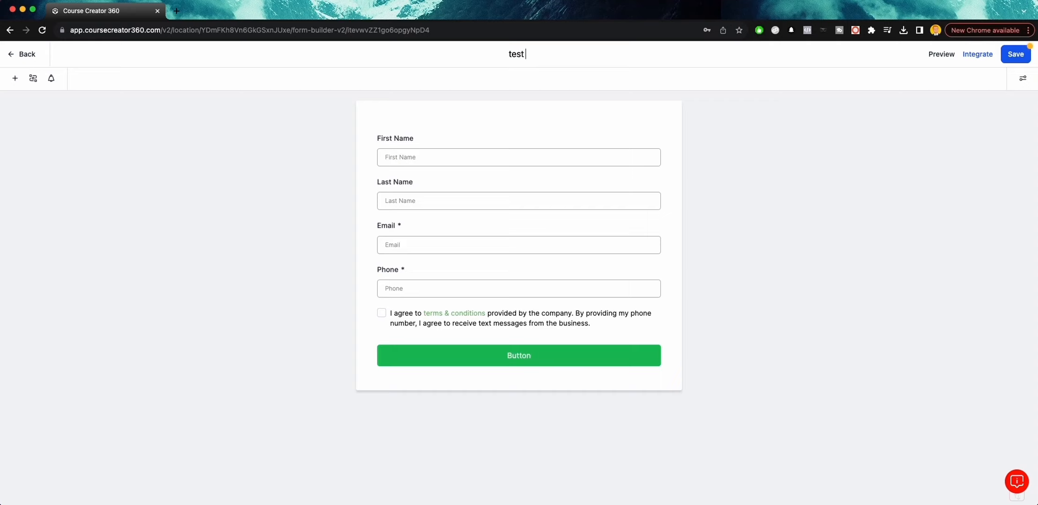
pyautogui.write(' form 1')
pyautogui.click(253, 149)
# Step: Inspect the form's name fields and remove the Email field from the form
pyautogui.click(498, 201)
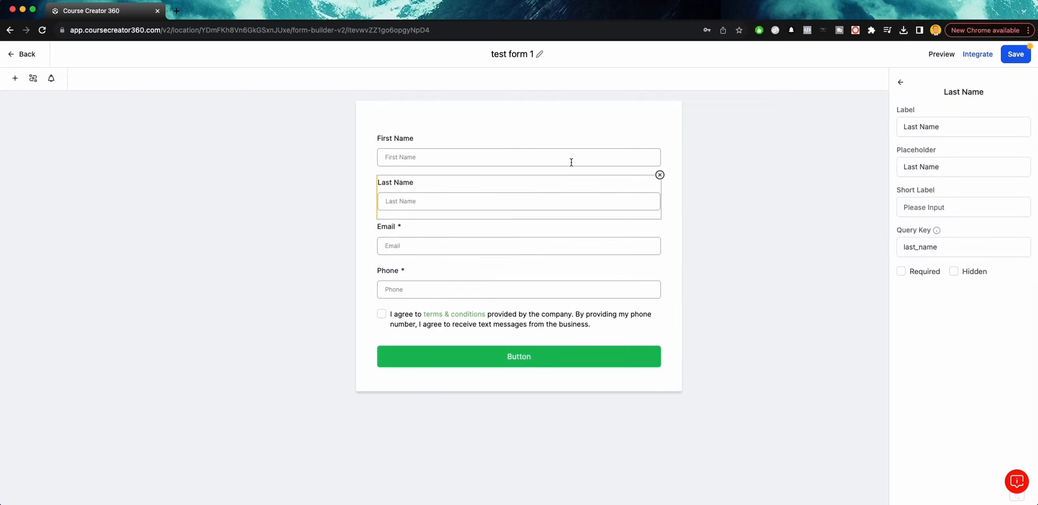
pyautogui.click(570, 158)
pyautogui.click(640, 206)
pyautogui.click(658, 248)
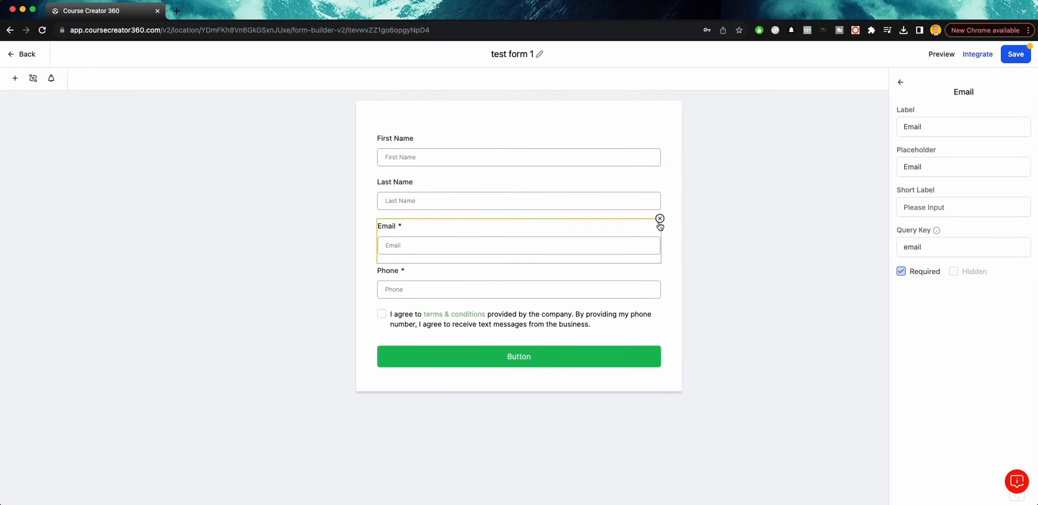
pyautogui.click(660, 219)
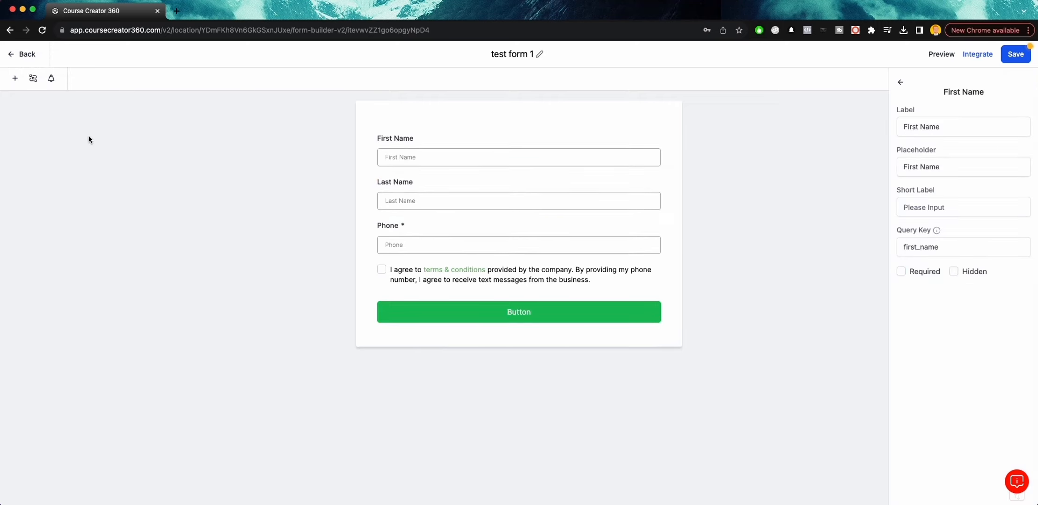
# Step: View the form's conditions and notification settings, and close both without changing anything
pyautogui.click(34, 79)
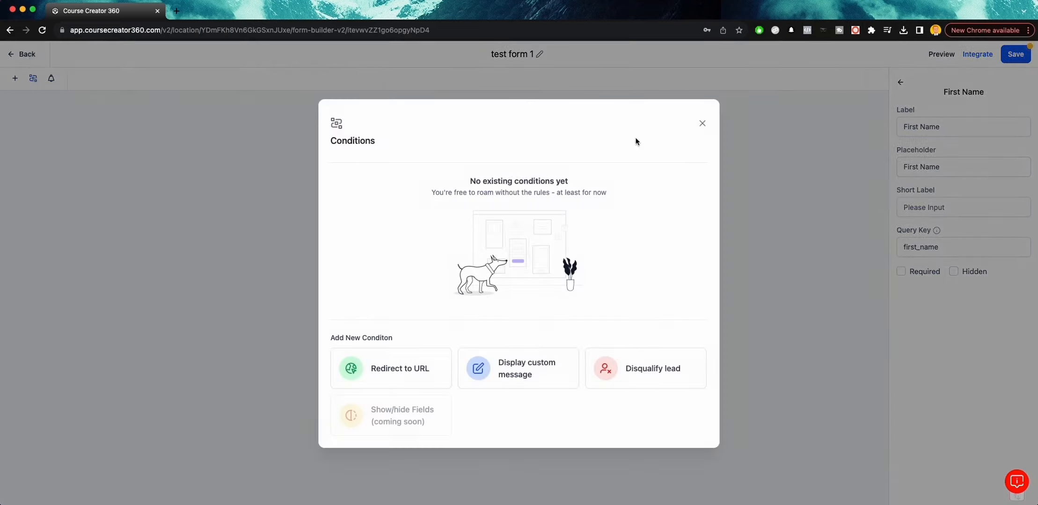
pyautogui.click(701, 124)
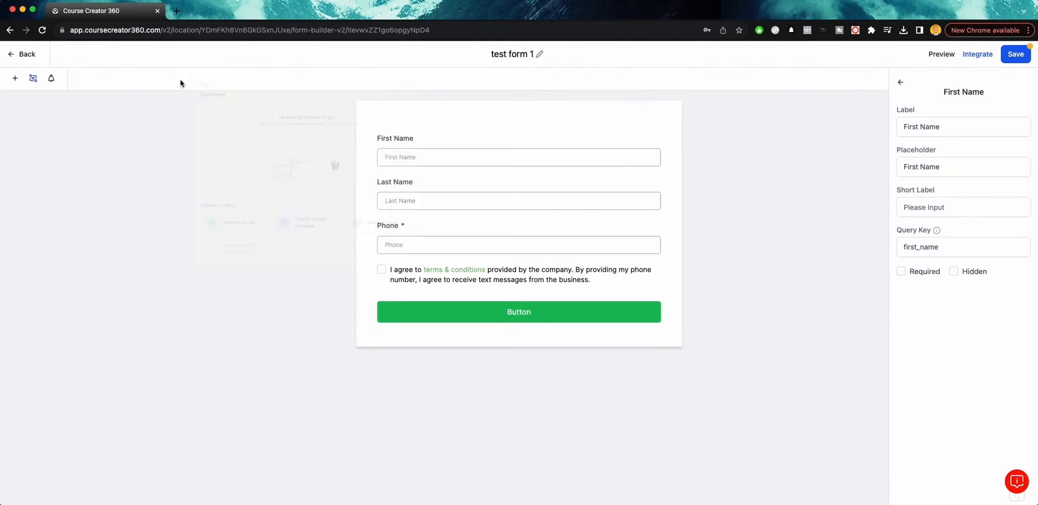
pyautogui.click(52, 79)
pyautogui.click(166, 105)
# Step: Add an Email field to the form between the Last Name and Phone fields
pyautogui.click(15, 79)
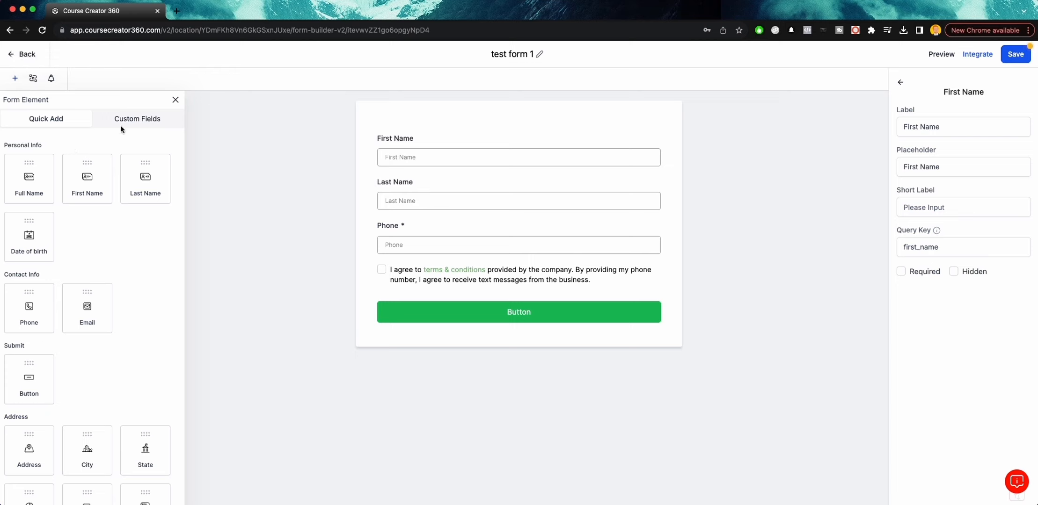
pyautogui.scroll(-5, 49, 157)
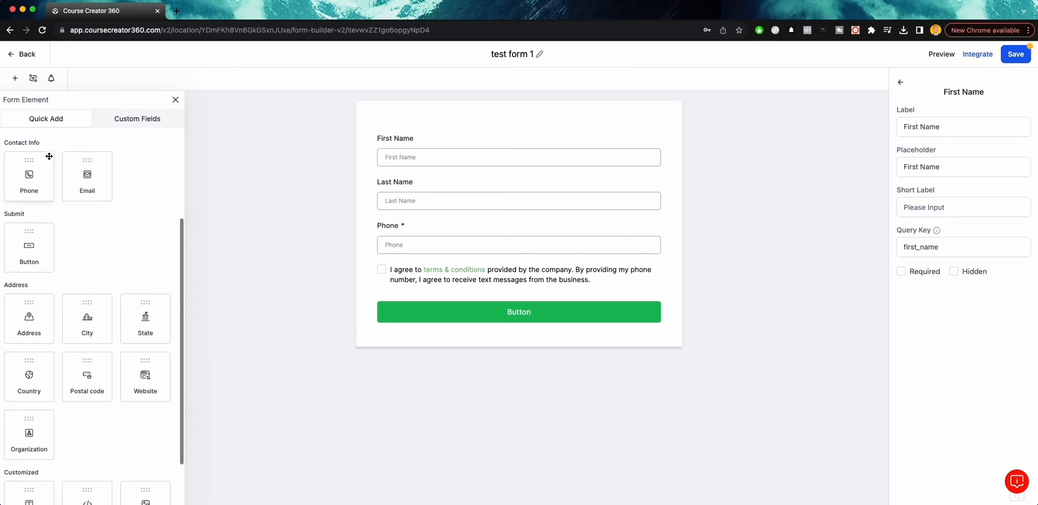
pyautogui.scroll(5, 49, 157)
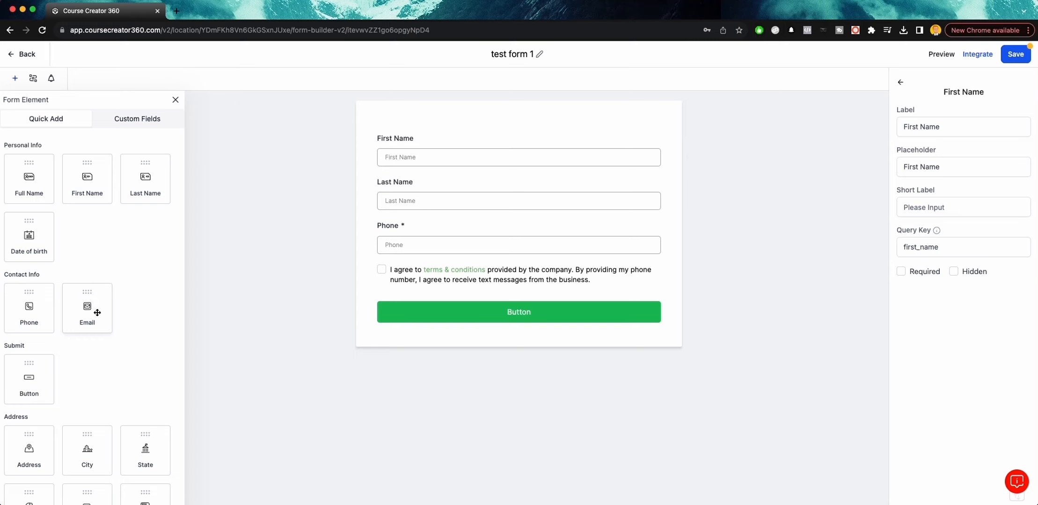
pyautogui.moveTo(172, 302); pyautogui.dragTo(428, 229)
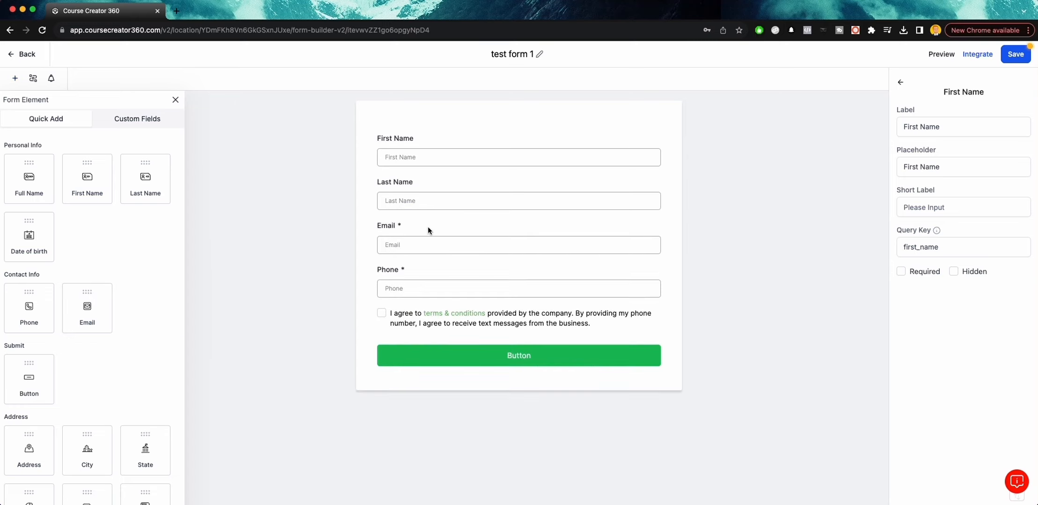
# Step: Look through the available custom fields, and save the form before returning to the Forms list
pyautogui.click(124, 125)
pyautogui.scroll(-5, 86, 244)
pyautogui.scroll(1, 85, 244)
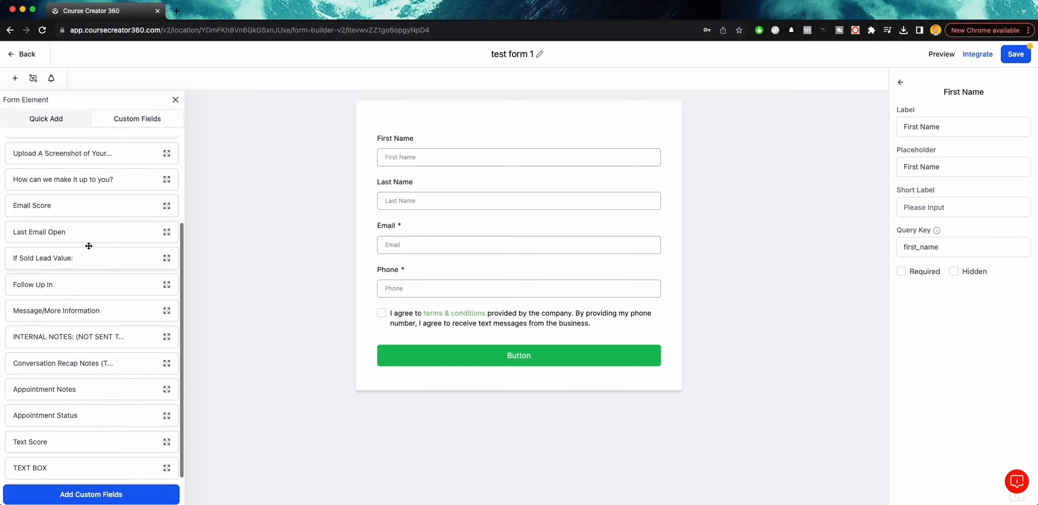
pyautogui.scroll(4, 171, 176)
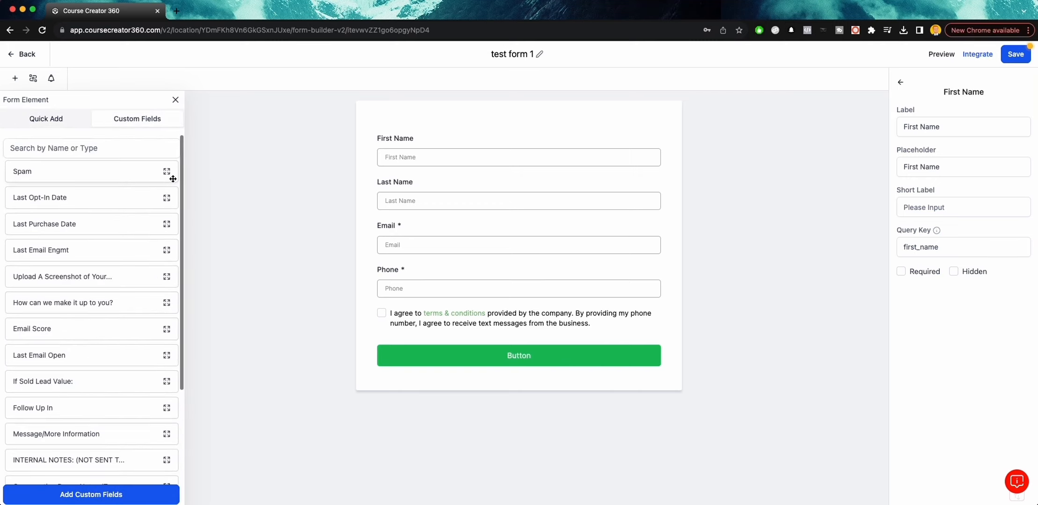
pyautogui.click(175, 100)
pyautogui.click(1016, 54)
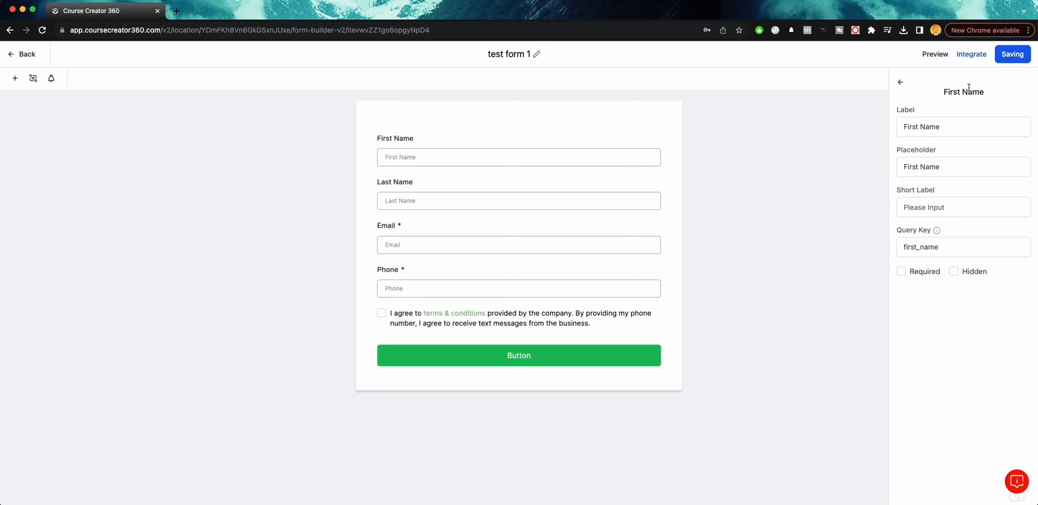
pyautogui.click(19, 54)
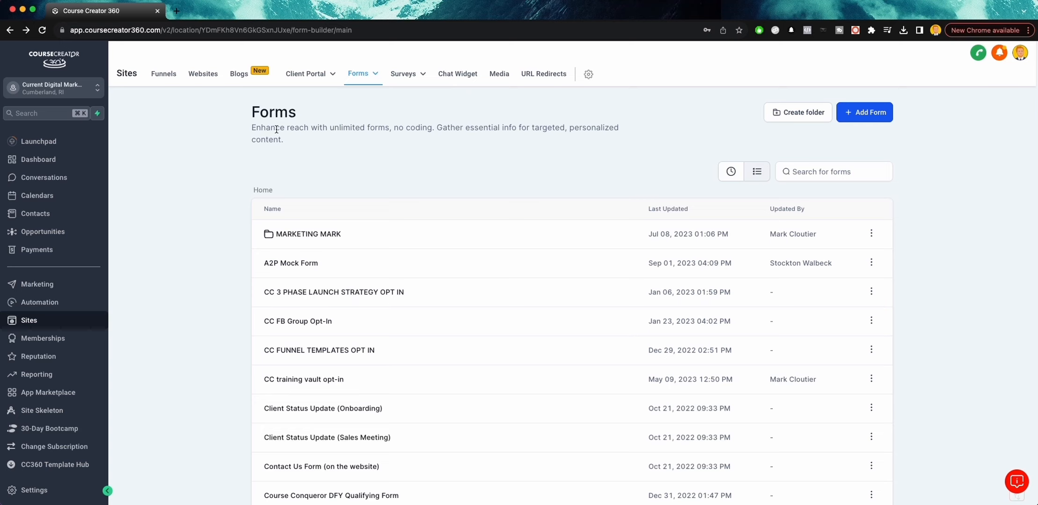
# Step: Review the website chat widget's settings and copy its body code
pyautogui.click(461, 73)
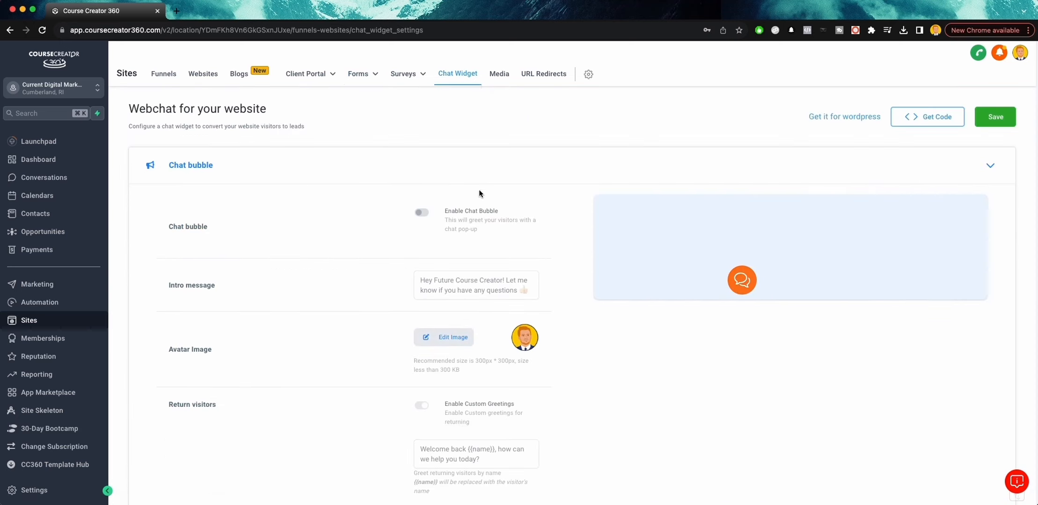
pyautogui.scroll(-5, 479, 192)
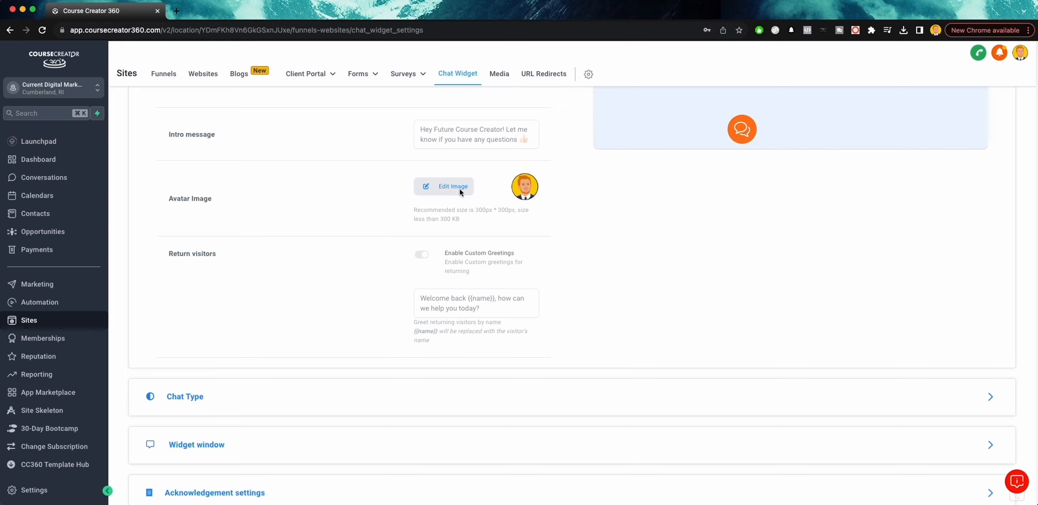
pyautogui.scroll(-2, 454, 192)
pyautogui.scroll(5, 627, 154)
pyautogui.scroll(-5, 546, 180)
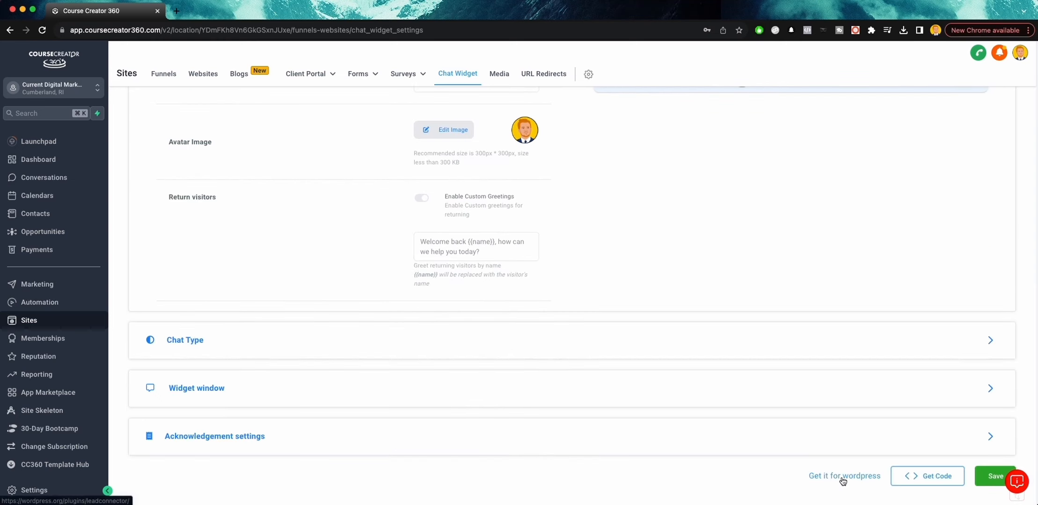
pyautogui.click(937, 483)
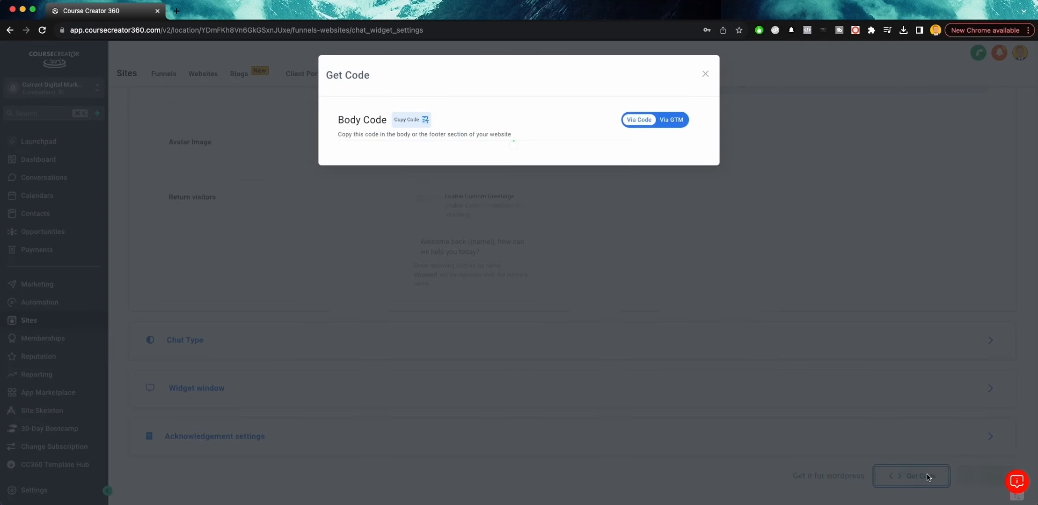
pyautogui.click(409, 120)
pyautogui.click(706, 75)
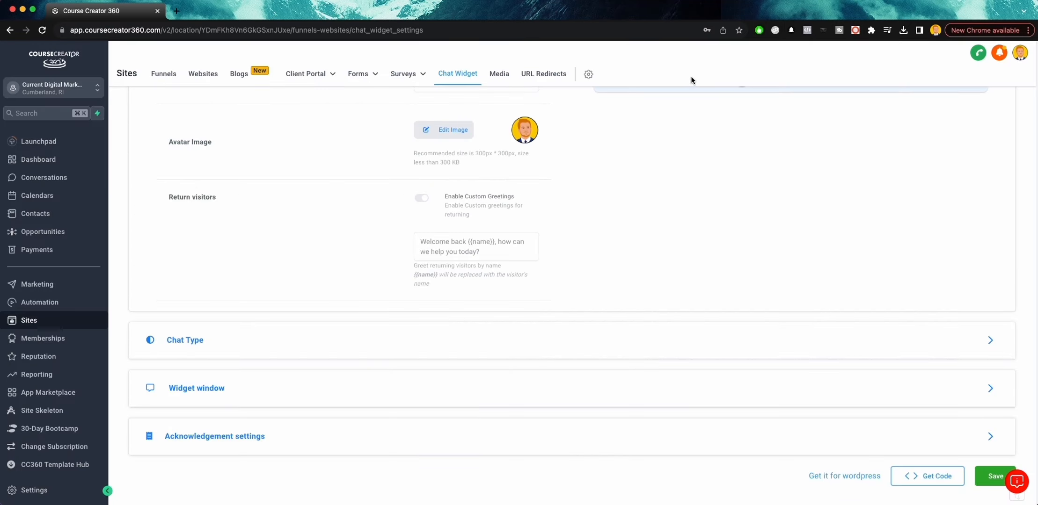
pyautogui.scroll(5, 302, 142)
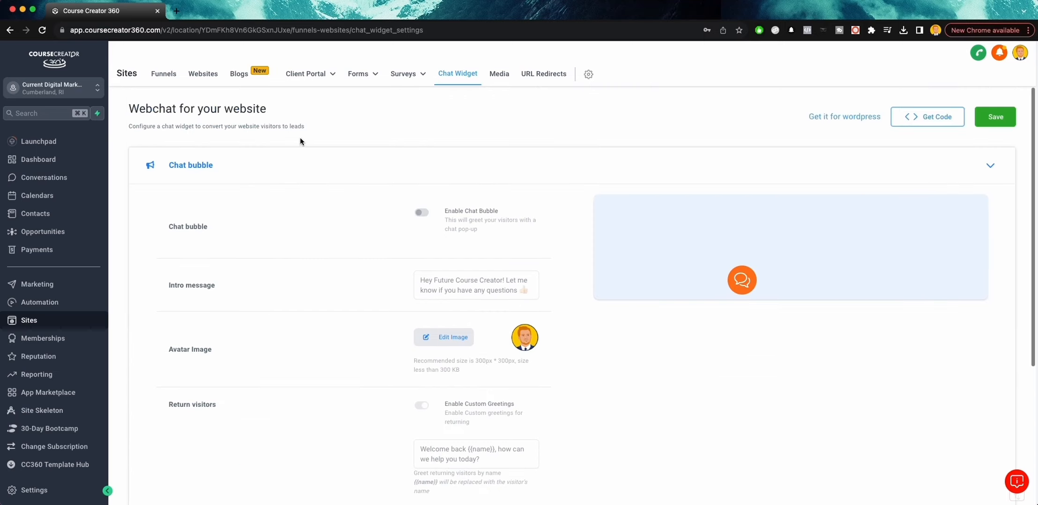
# Step: Create a new blank funnel named "TEST 1"
pyautogui.click(165, 77)
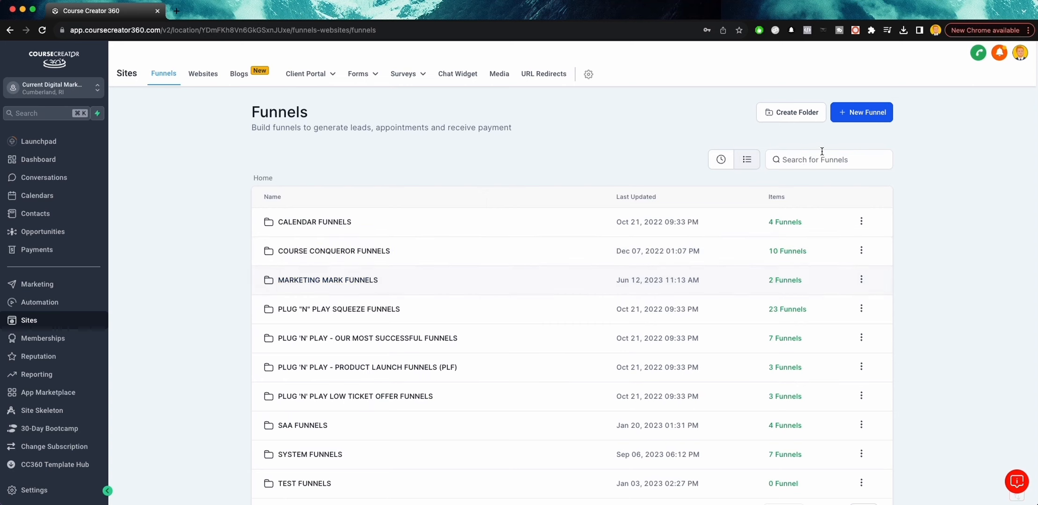
pyautogui.click(845, 115)
pyautogui.click(395, 285)
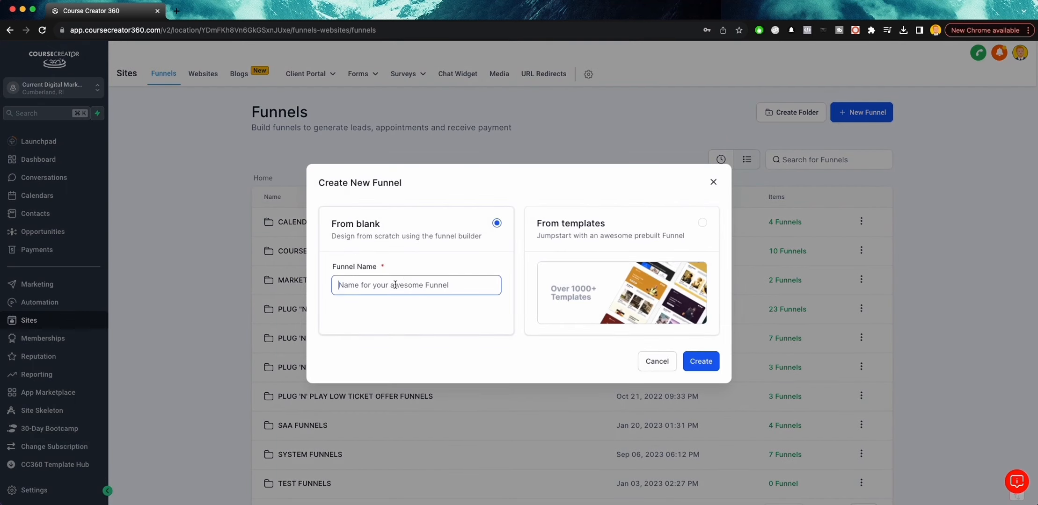
pyautogui.write('TEST 1')
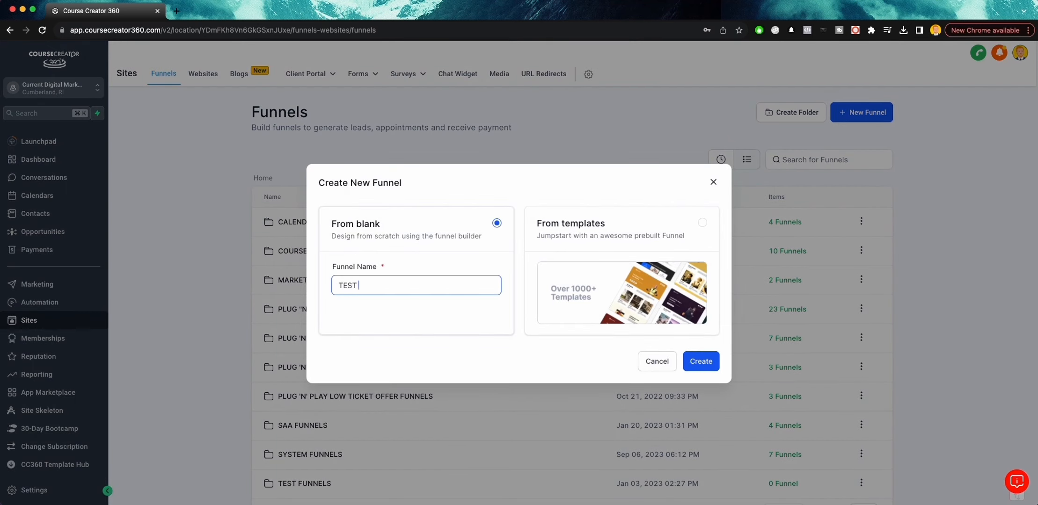
pyautogui.click(702, 363)
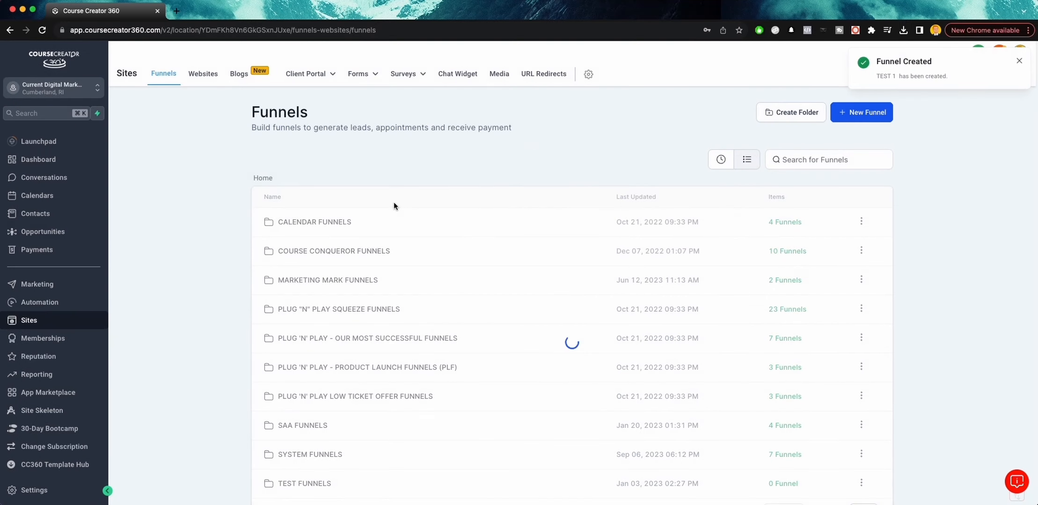
# Step: Open the TEST 1 funnel from the second page of the funnels list
pyautogui.scroll(-3, 385, 215)
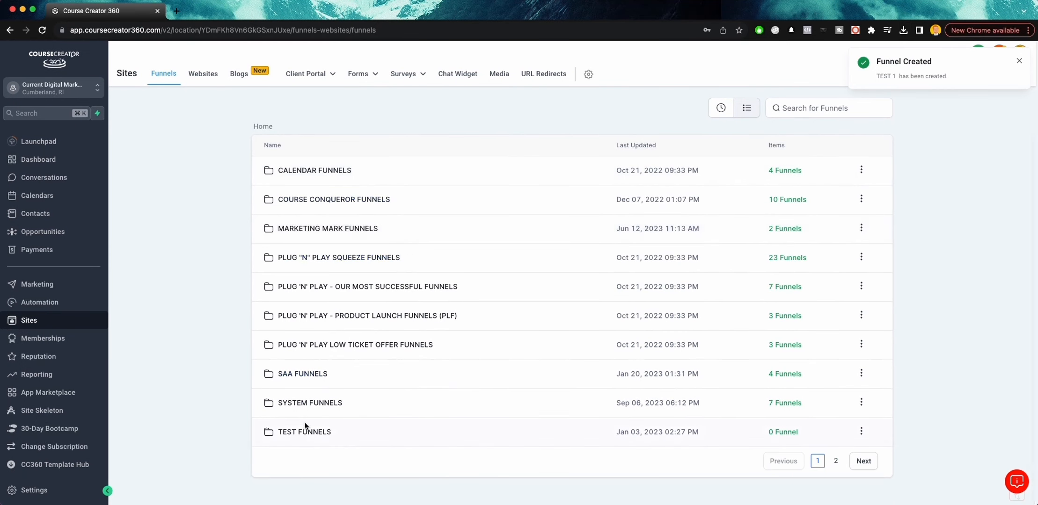
pyautogui.scroll(3, 304, 423)
pyautogui.scroll(-2, 804, 408)
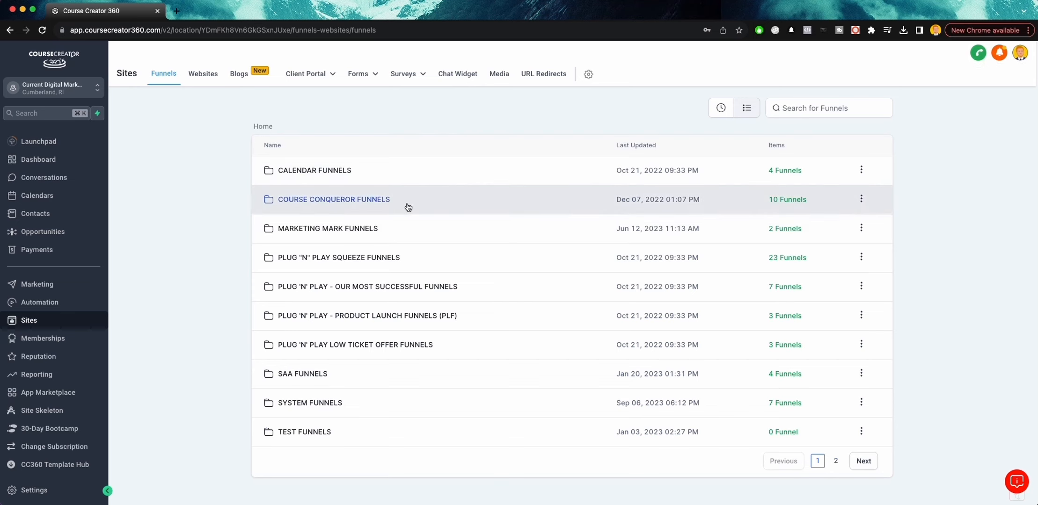
pyautogui.click(835, 462)
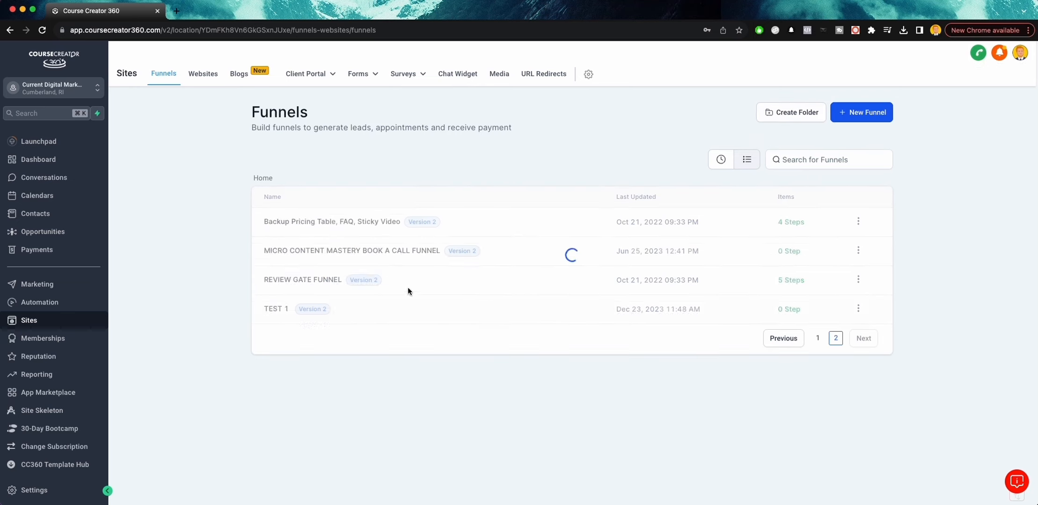
pyautogui.click(278, 309)
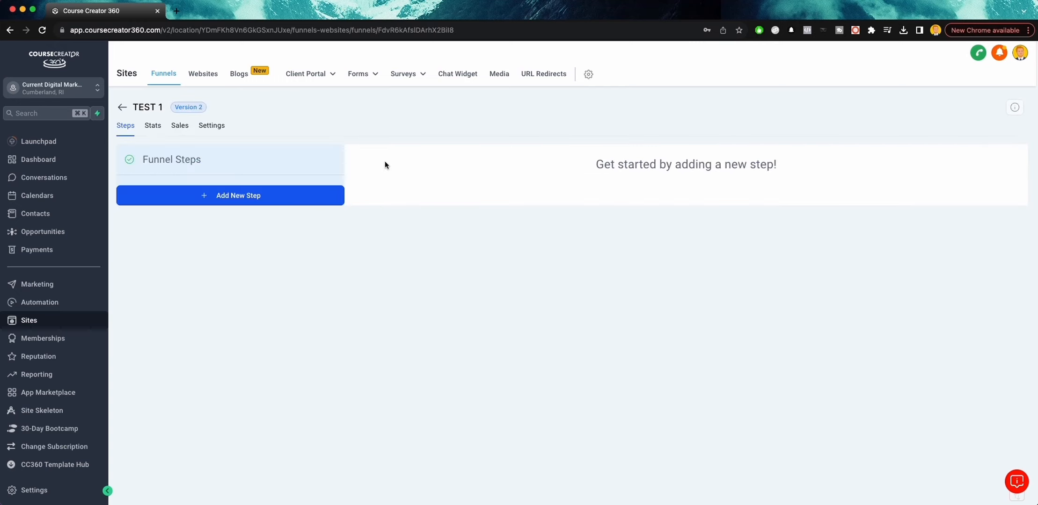
pyautogui.click(212, 126)
pyautogui.click(639, 193)
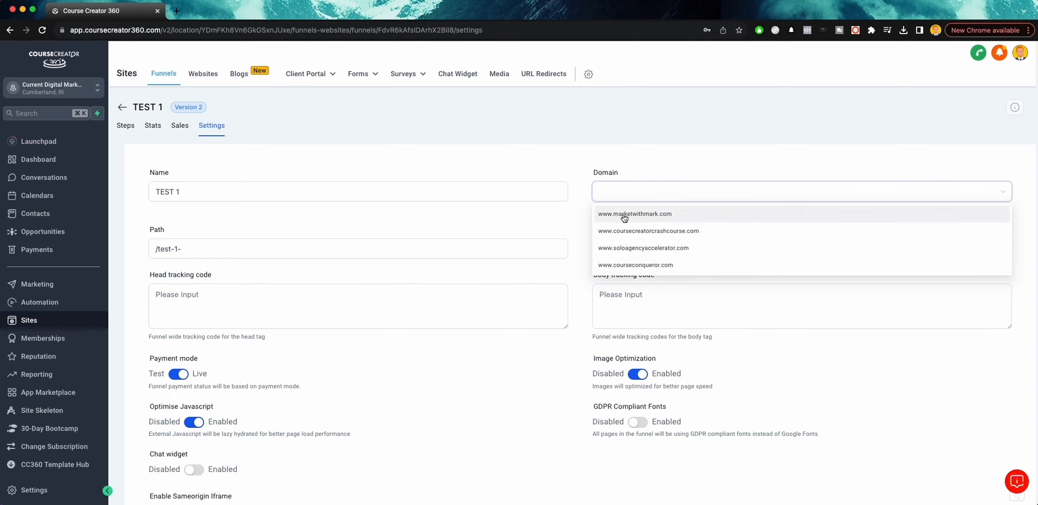
pyautogui.click(649, 216)
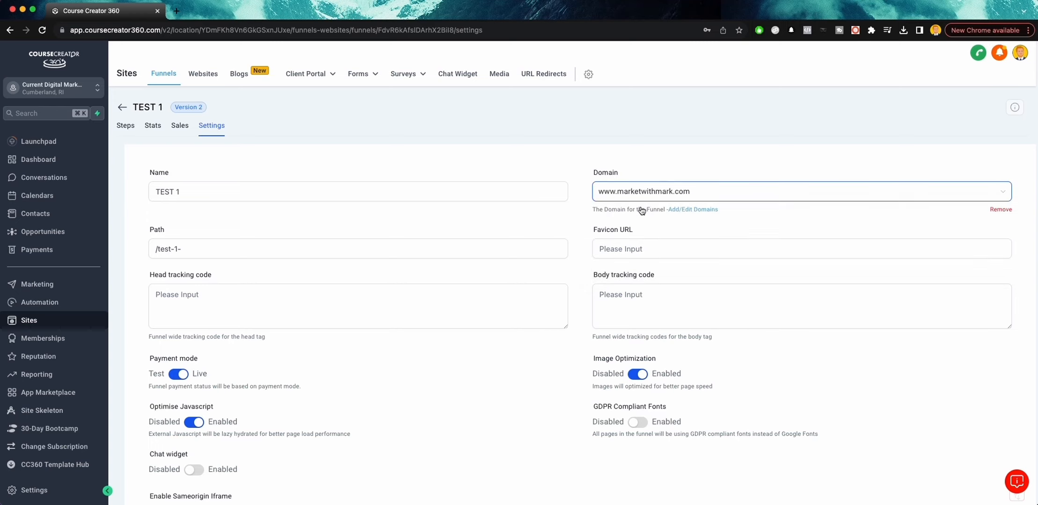
# Step: Paste the copied chat widget code as the funnel's body tracking code and enable the chat widget
pyautogui.click(642, 296)
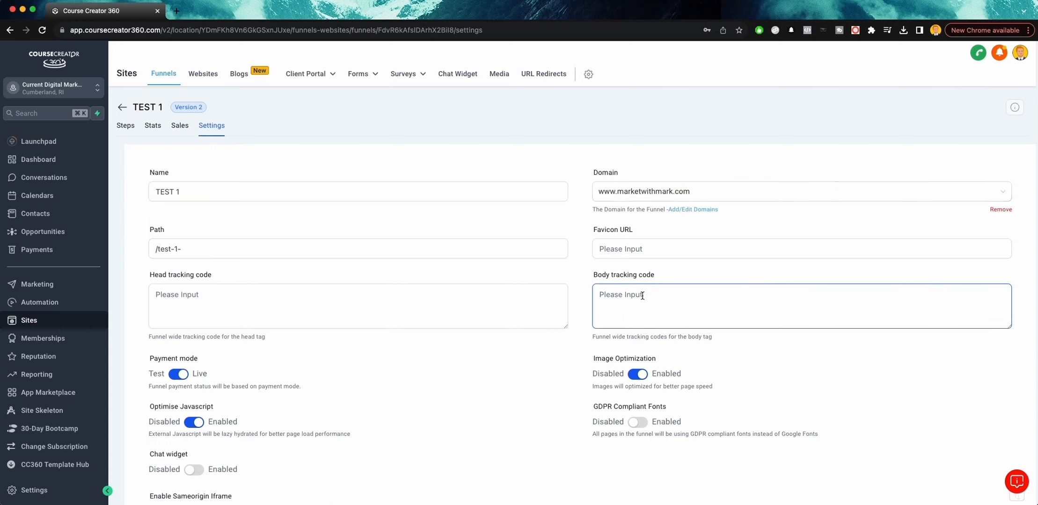
pyautogui.press('super+v')
pyautogui.moveTo(650, 318); pyautogui.dragTo(585, 271)
pyautogui.scroll(-3, 188, 405)
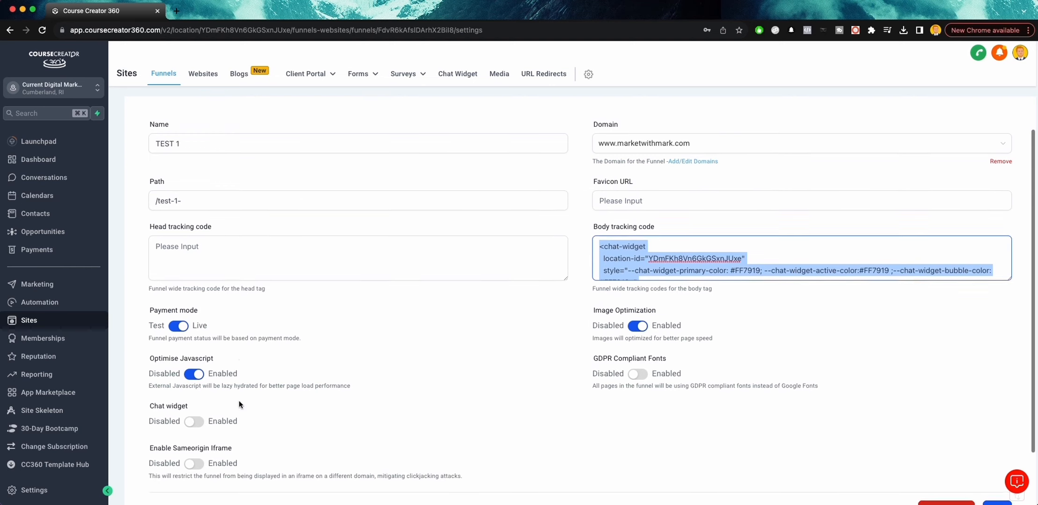
pyautogui.click(196, 399)
pyautogui.click(193, 393)
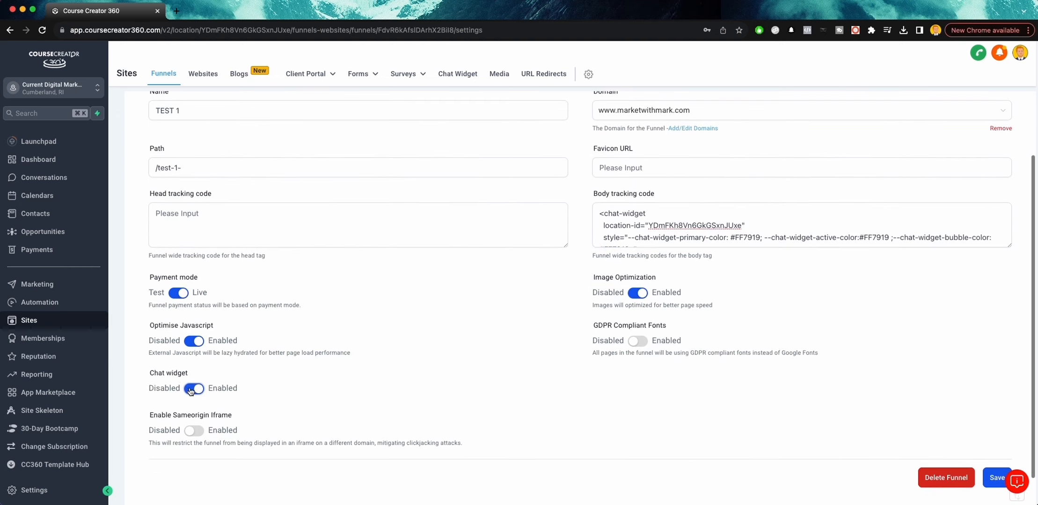
# Step: Save the TEST 1 funnel's settings with the head tracking code left empty
pyautogui.scroll(3, 187, 377)
pyautogui.click(205, 295)
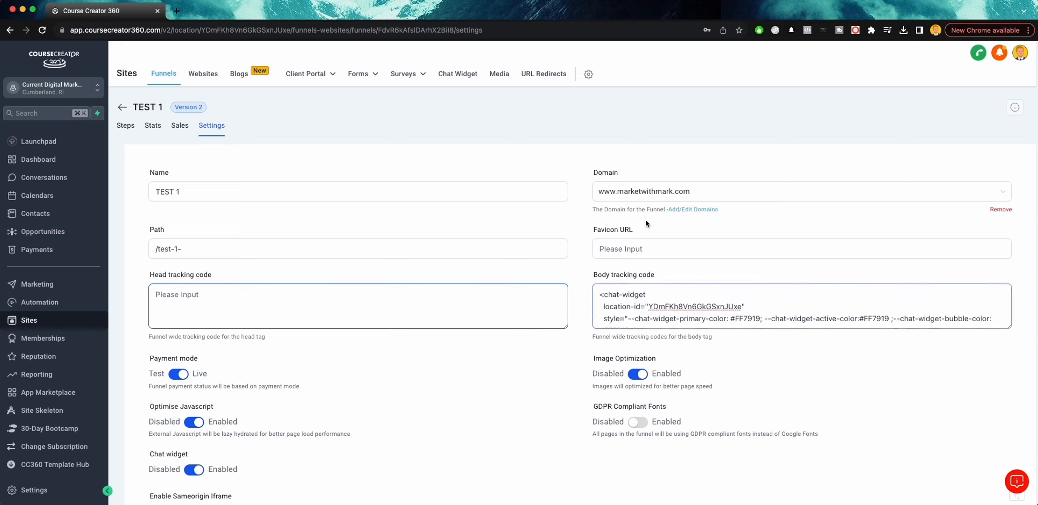
pyautogui.scroll(-3, 728, 351)
pyautogui.click(997, 444)
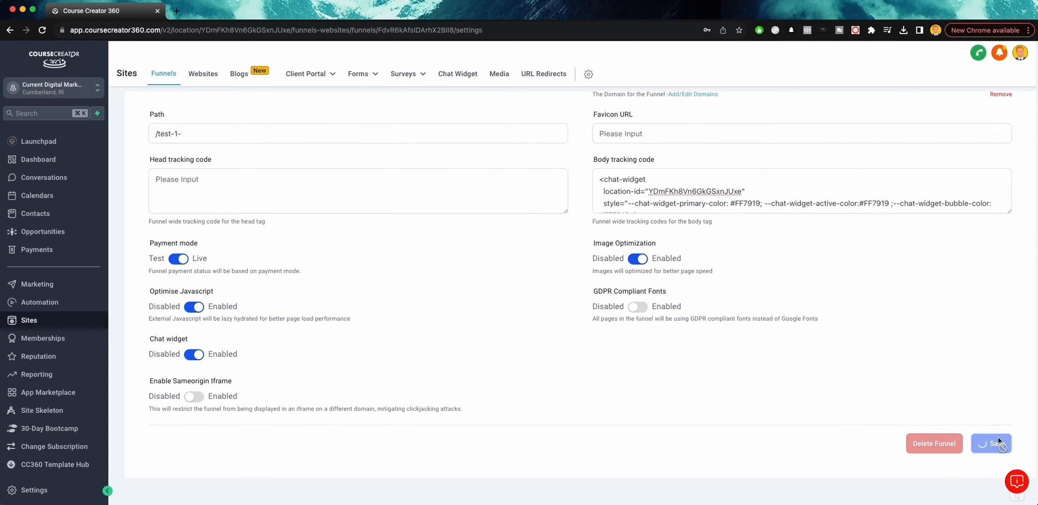
pyautogui.click(619, 249)
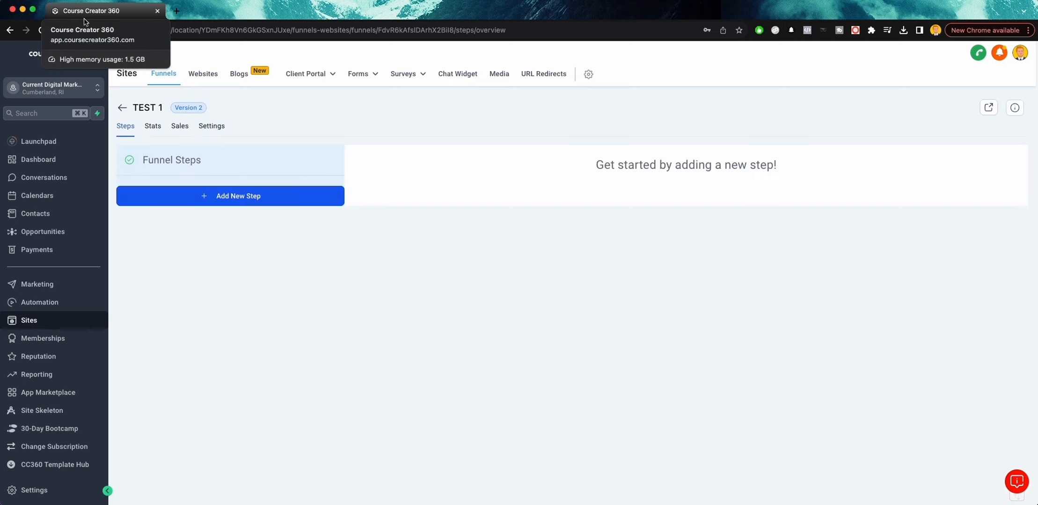
# Step: Open the media library from the account settings, and look inside the FUNNEL BOOTCAMP folder before returning to the library's home
pyautogui.click(27, 490)
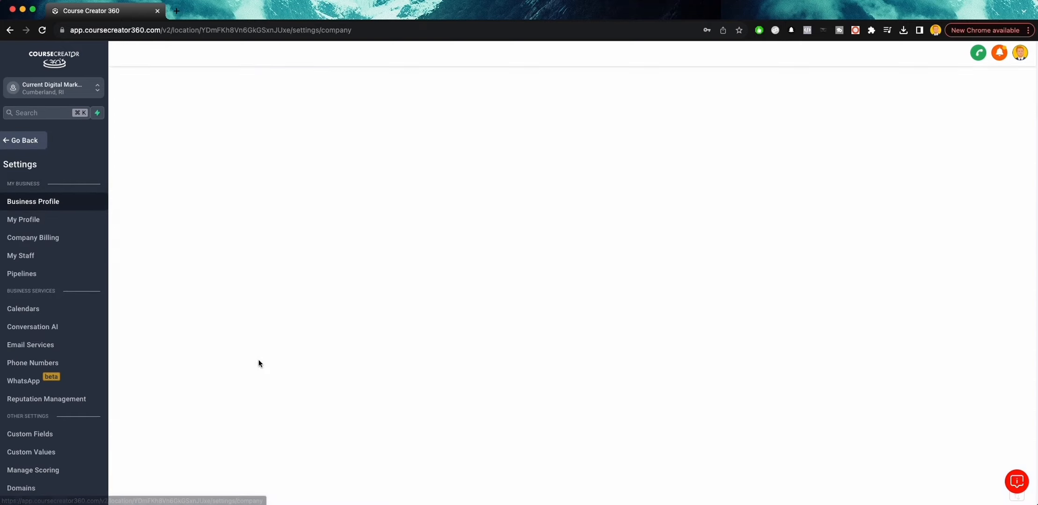
pyautogui.scroll(-15, 259, 359)
pyautogui.scroll(-4, 16, 345)
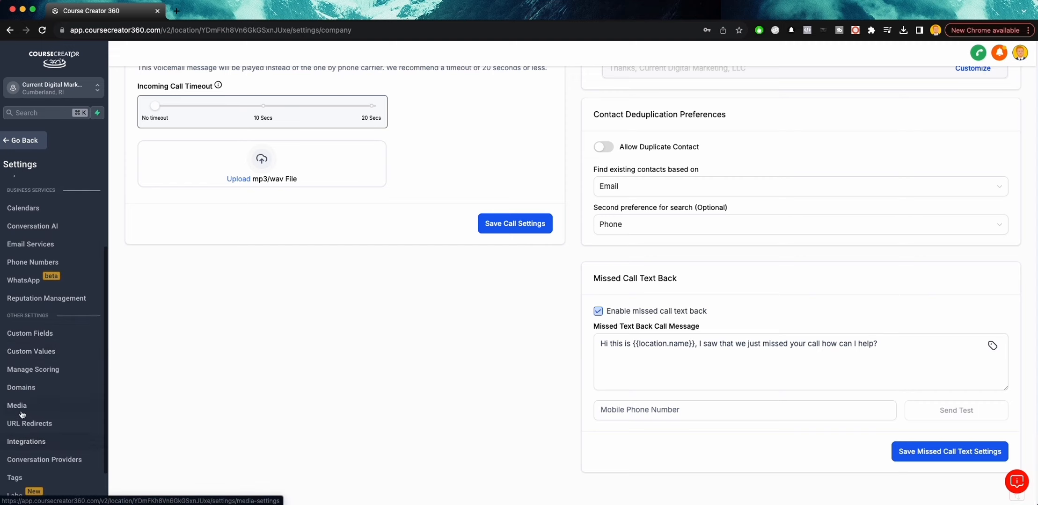
pyautogui.click(17, 406)
pyautogui.click(557, 247)
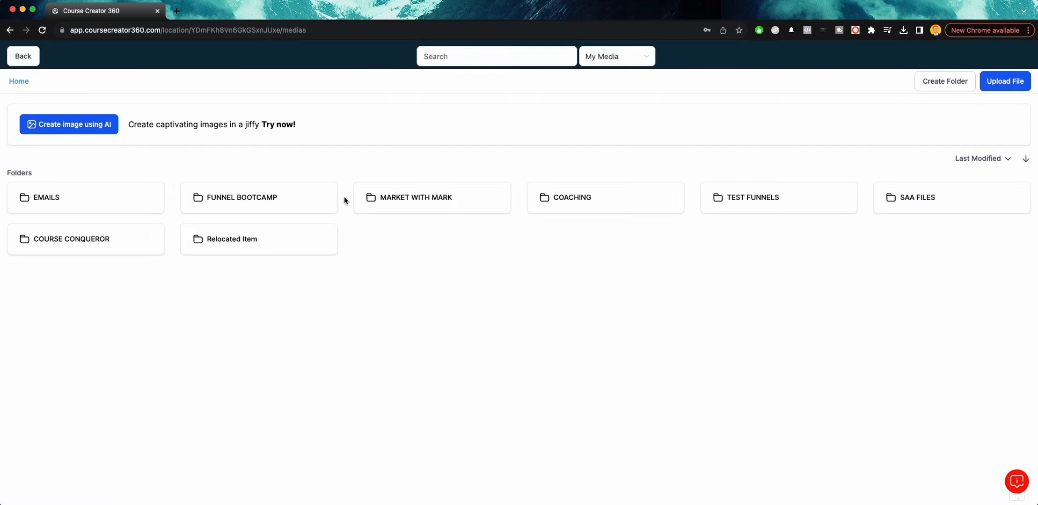
pyautogui.click(259, 198)
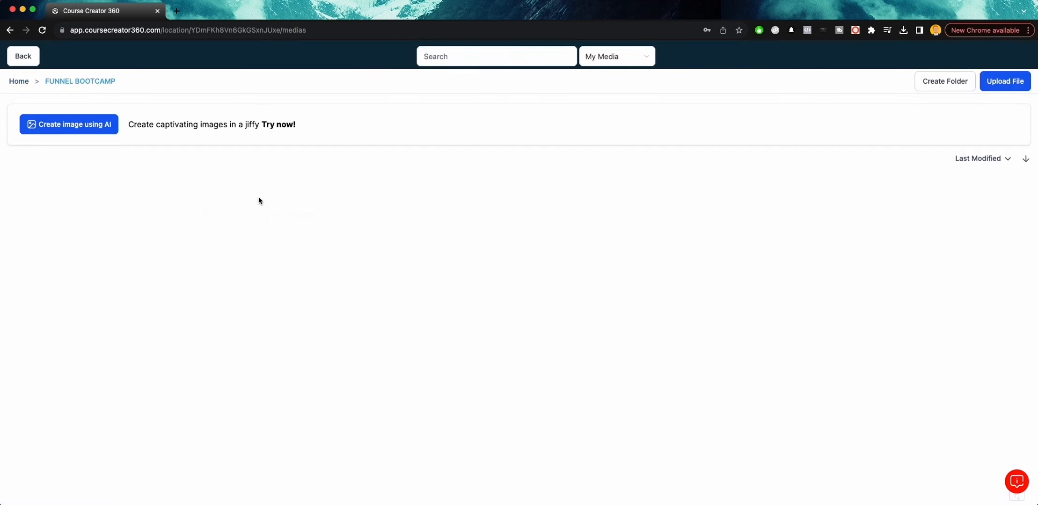
pyautogui.click(18, 81)
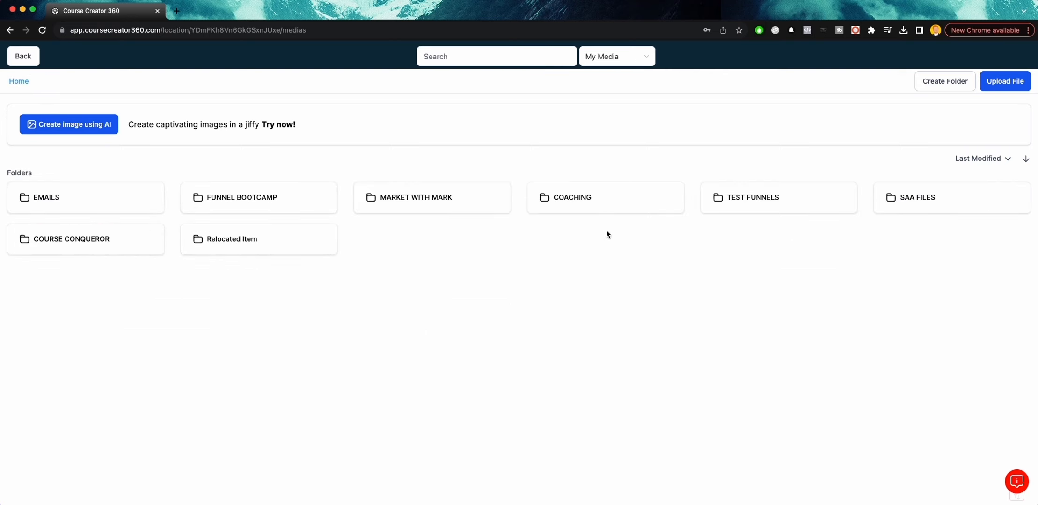
# Step: Open the SAA FILES folder in the media library and copy the link of FAVICON.png
pyautogui.click(906, 205)
pyautogui.scroll(-9, 248, 227)
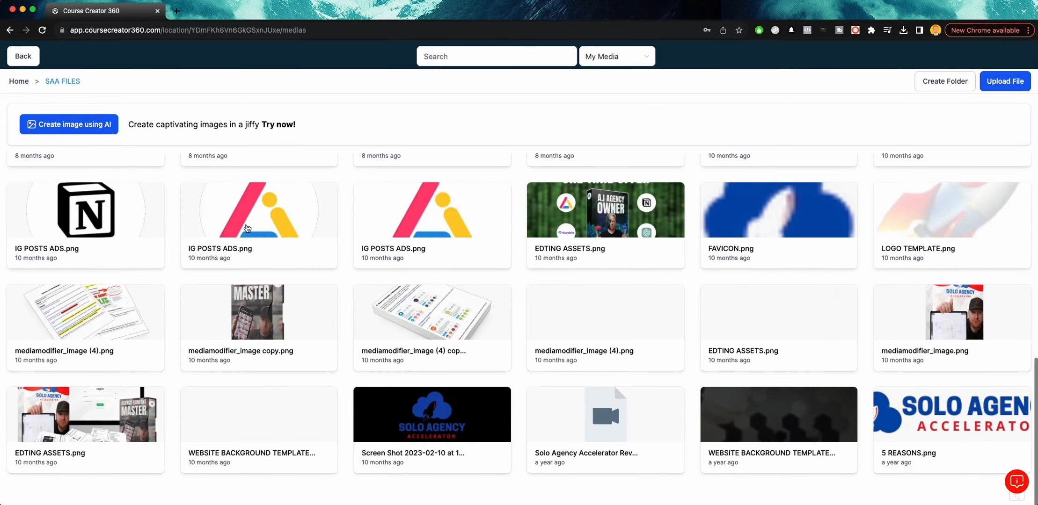
pyautogui.scroll(10, 247, 228)
pyautogui.scroll(-10, 248, 227)
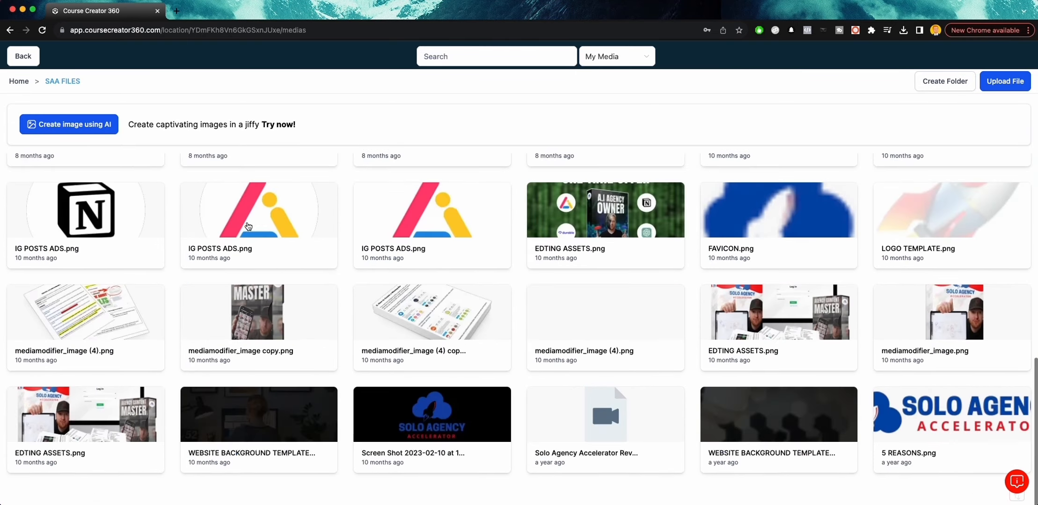
pyautogui.scroll(1, 681, 268)
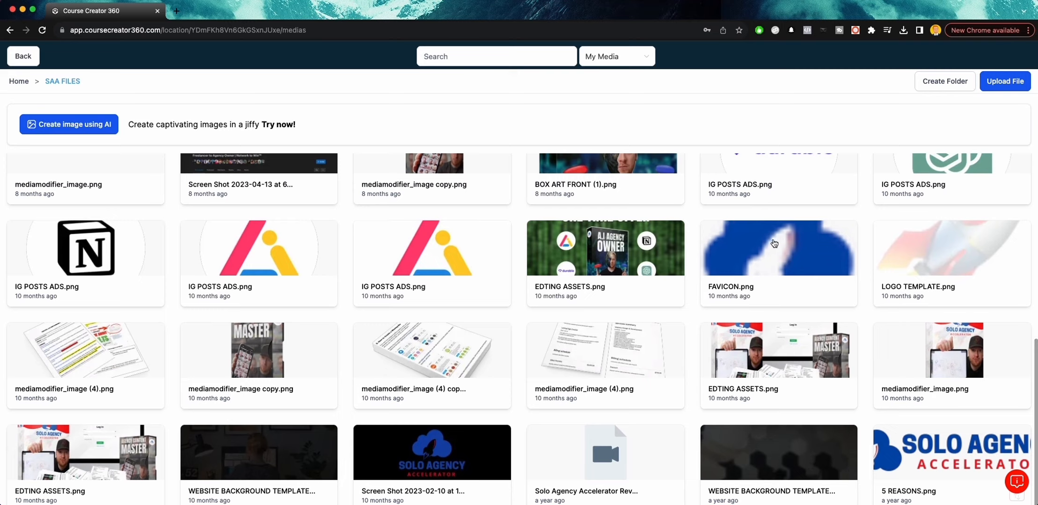
pyautogui.rightClick(750, 249)
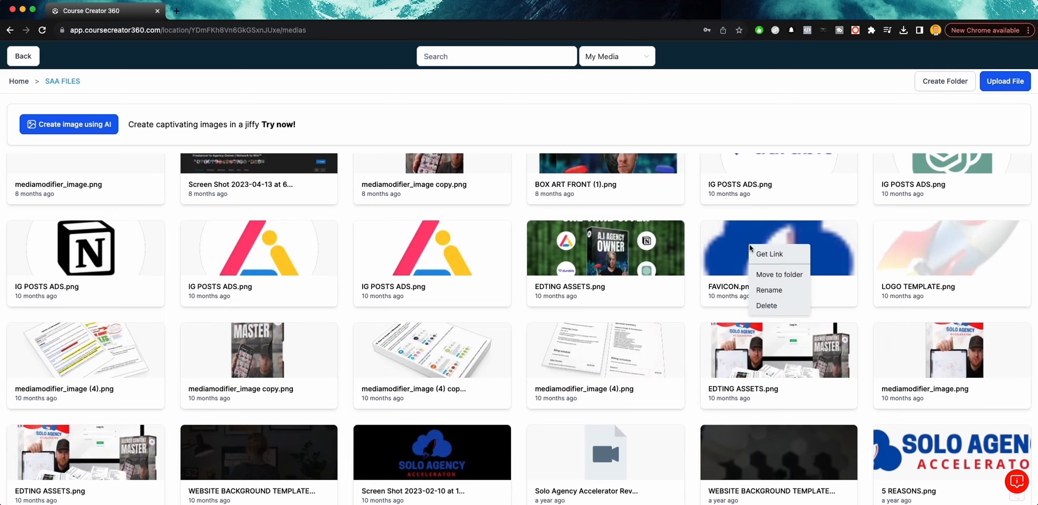
pyautogui.click(768, 256)
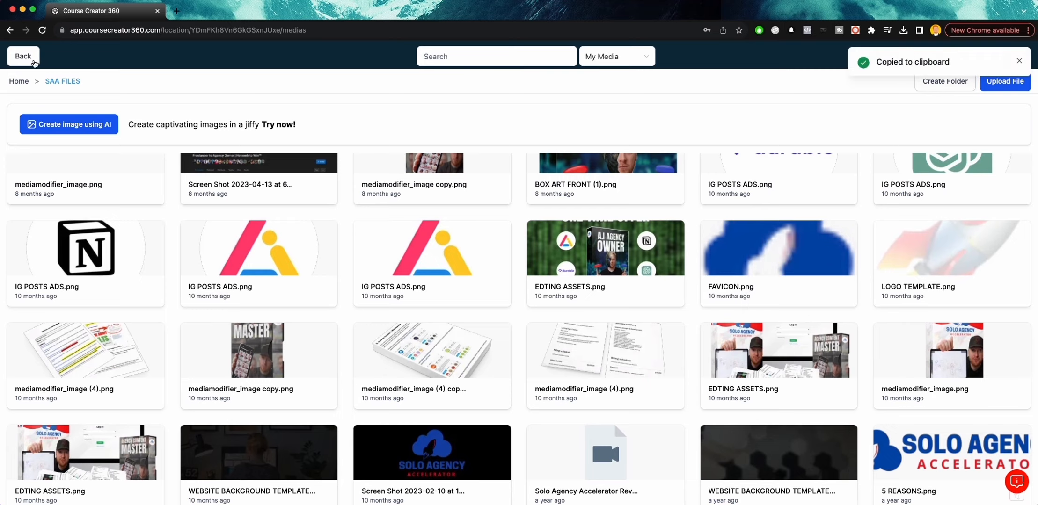
# Step: Leave the media library and open the settings of the TEST 1 funnel from the second page of the funnels list
pyautogui.click(29, 61)
pyautogui.click(19, 142)
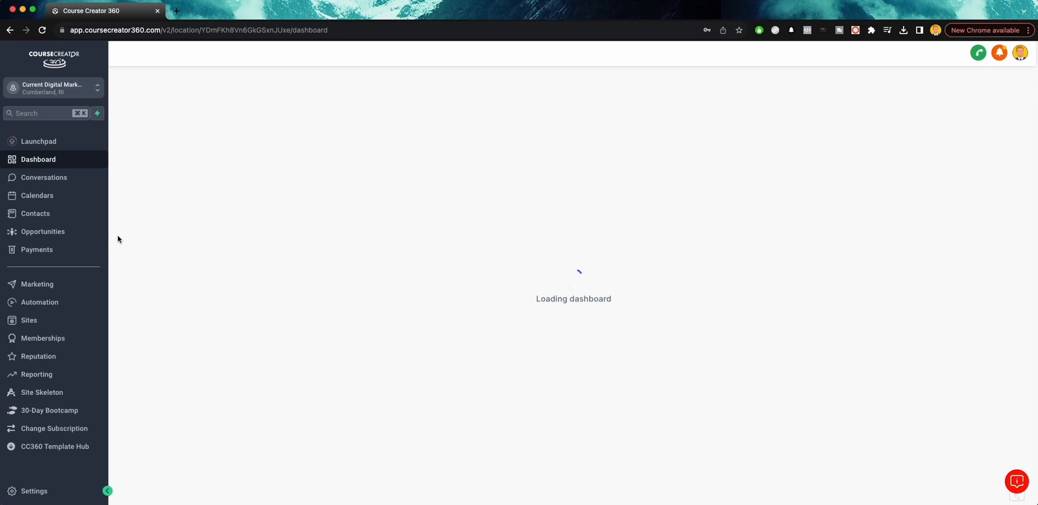
pyautogui.click(28, 320)
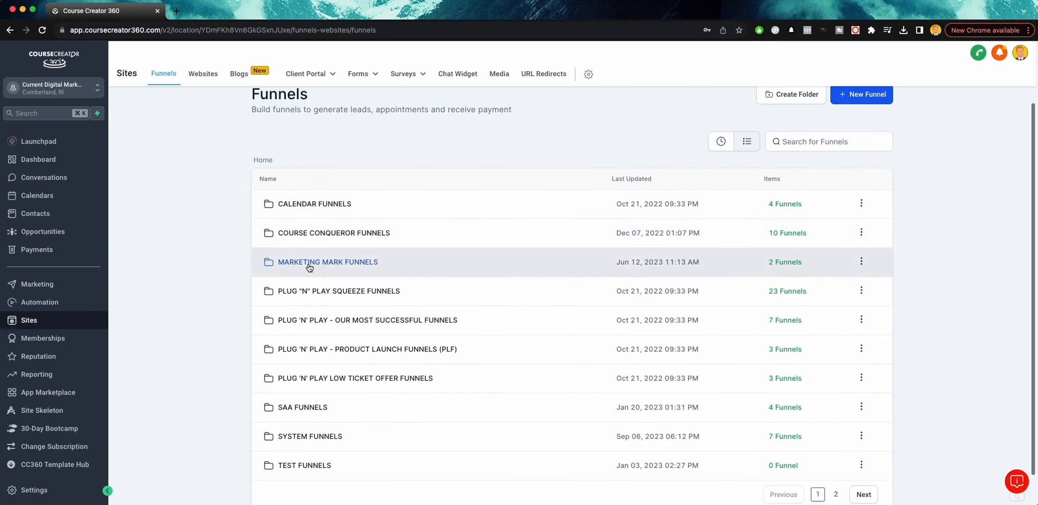
pyautogui.scroll(-2, 356, 259)
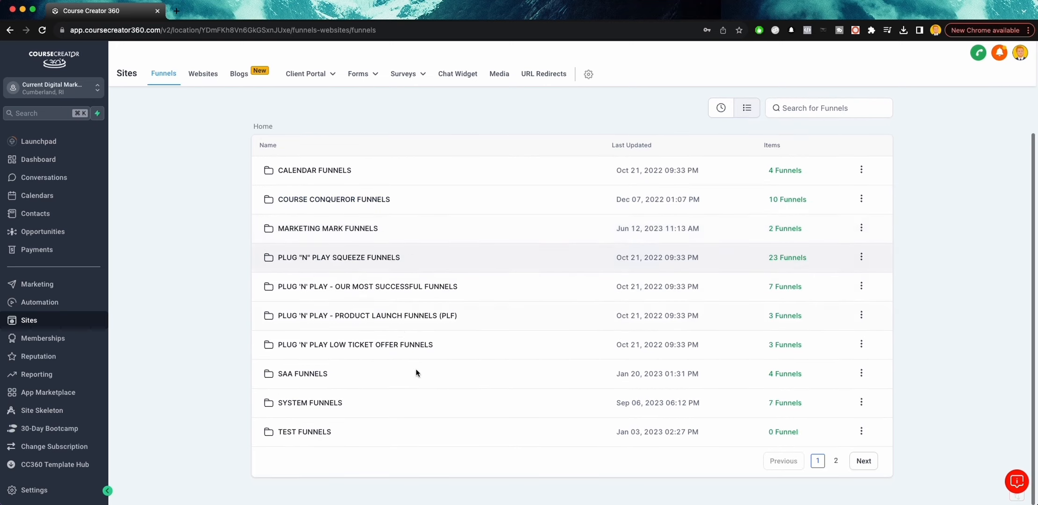
pyautogui.click(835, 461)
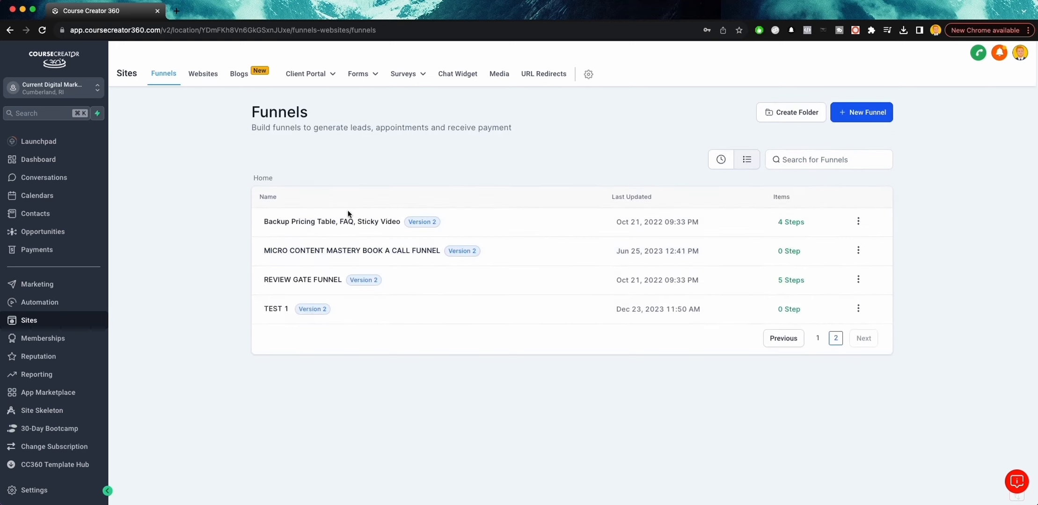
pyautogui.click(274, 306)
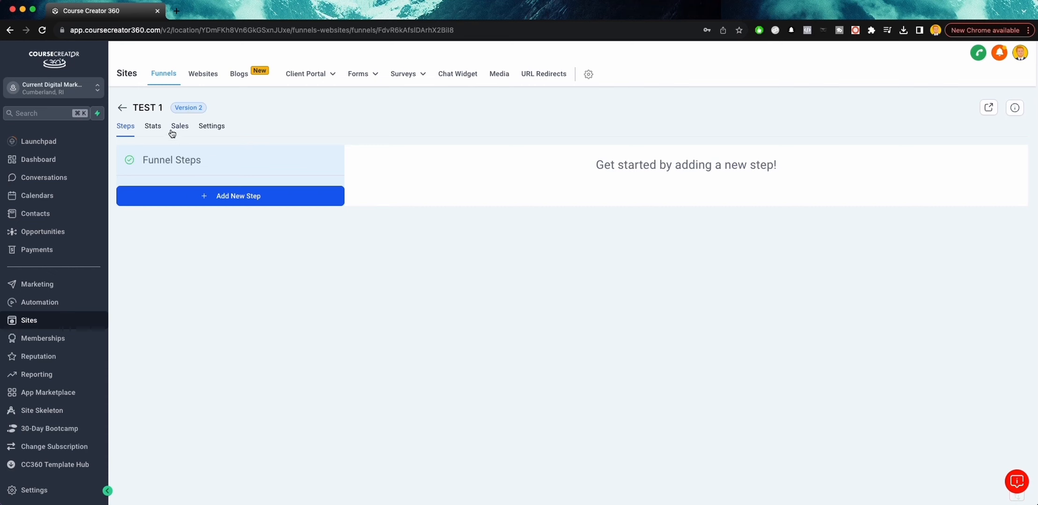
pyautogui.click(211, 126)
# Step: Paste the copied image link as the TEST 1 funnel's favicon URL and save the funnel settings
pyautogui.click(616, 253)
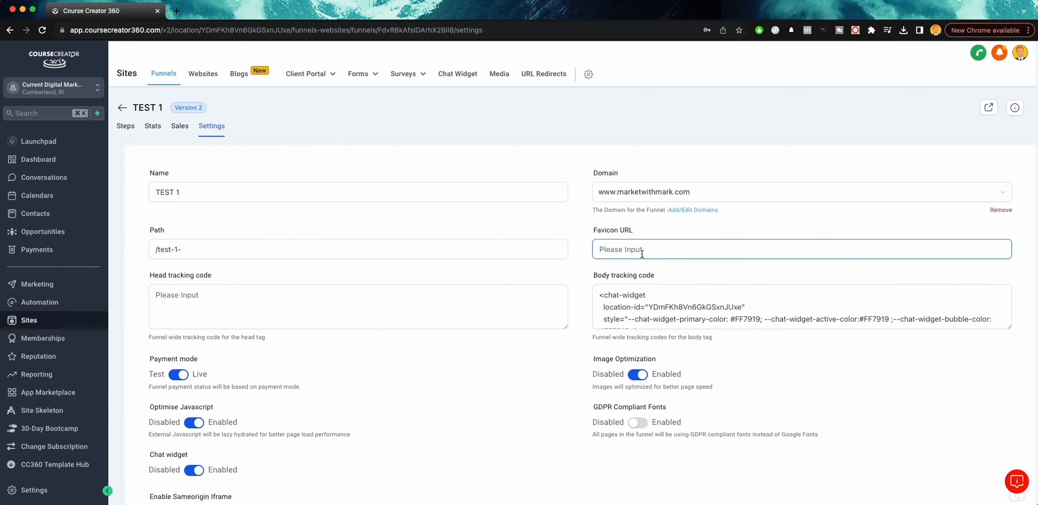
pyautogui.press('super+v')
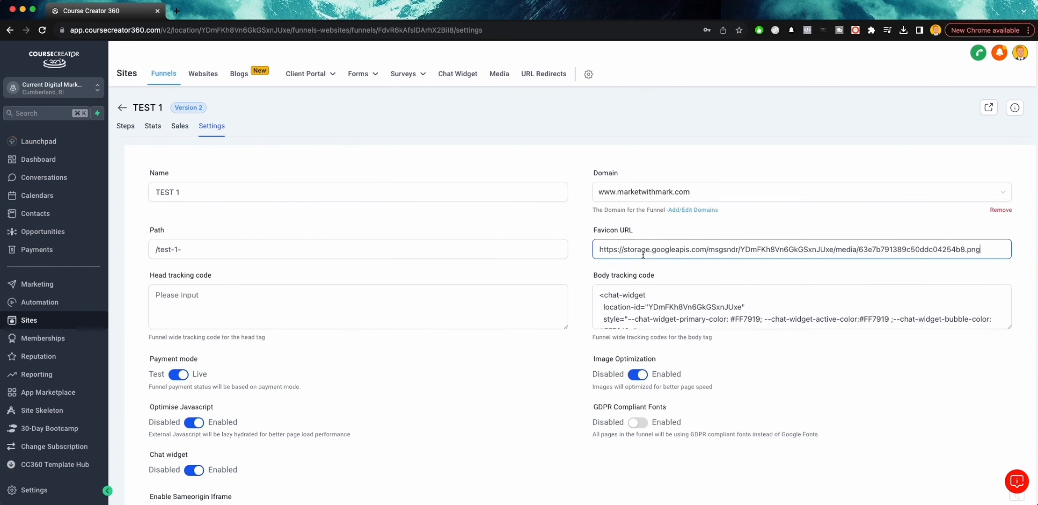
pyautogui.click(718, 217)
pyautogui.scroll(-5, 198, 235)
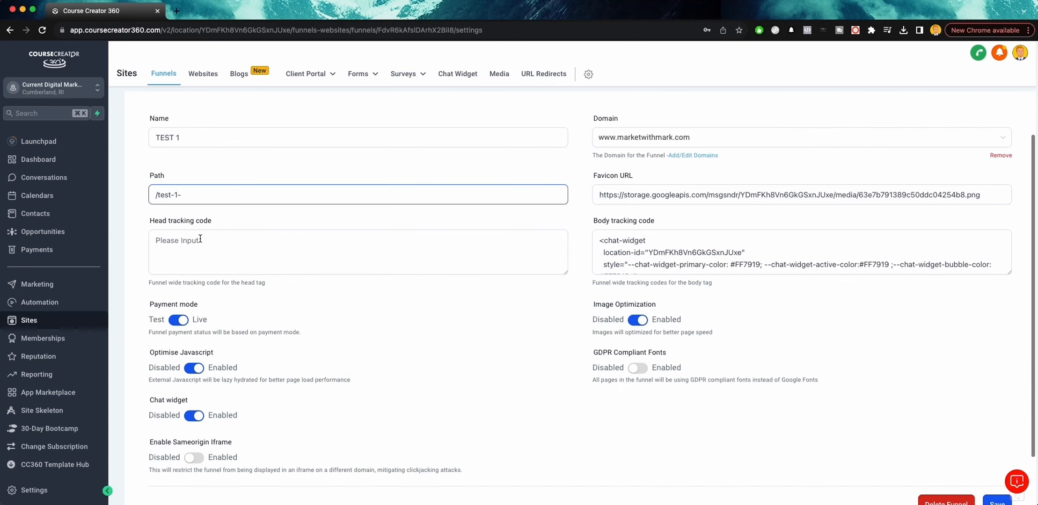
pyautogui.click(993, 450)
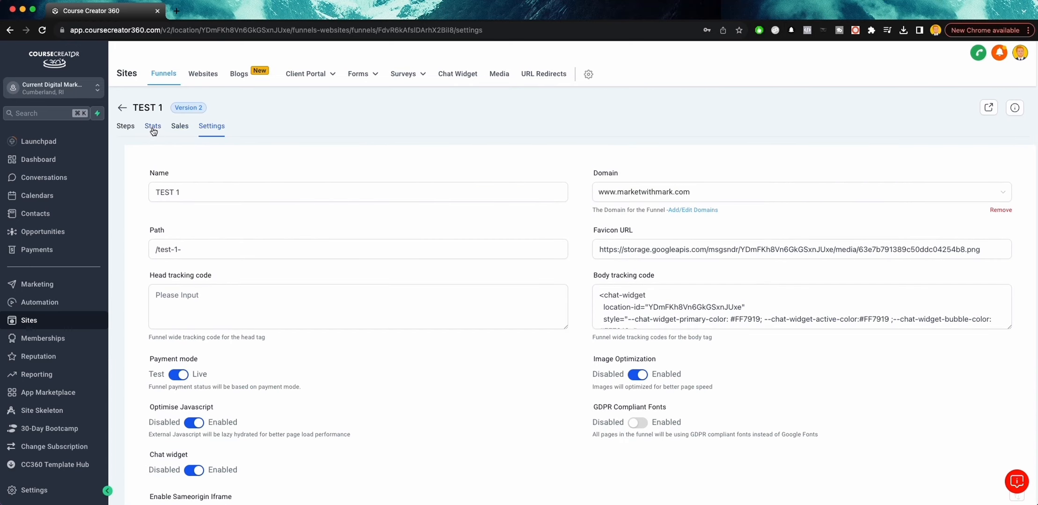
# Step: Add a new step to the TEST 1 funnel named OPT-PAGE with the path /webinar-1-op-in
pyautogui.click(129, 127)
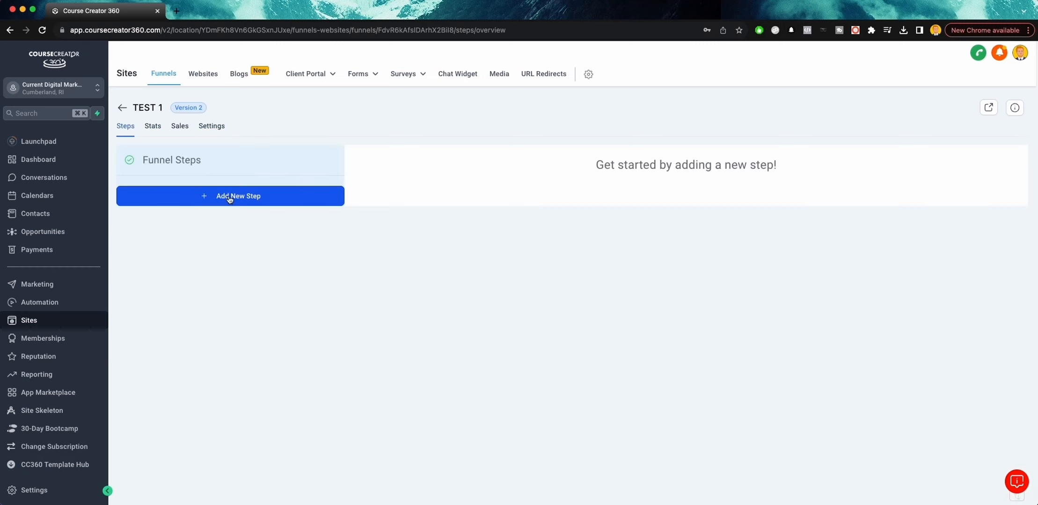
pyautogui.click(229, 198)
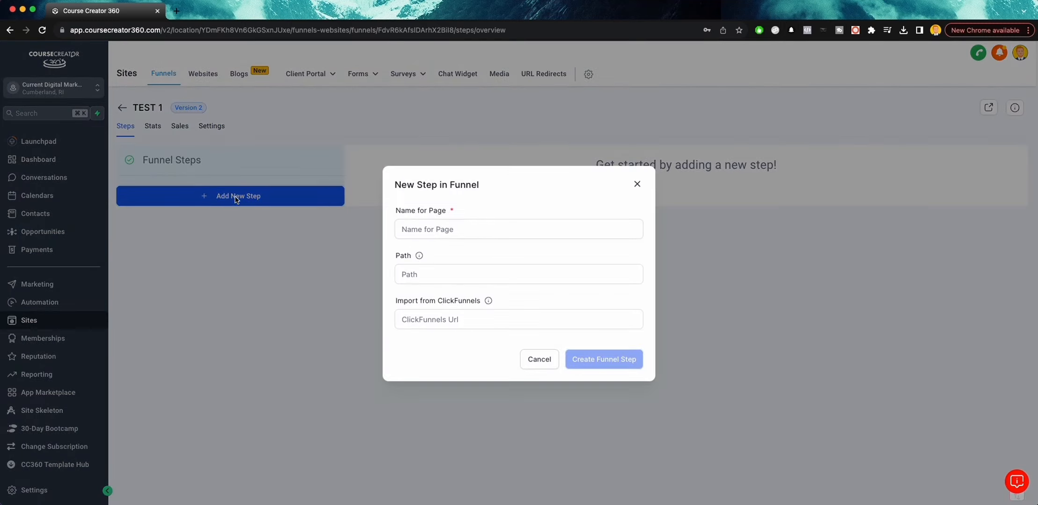
pyautogui.click(448, 227)
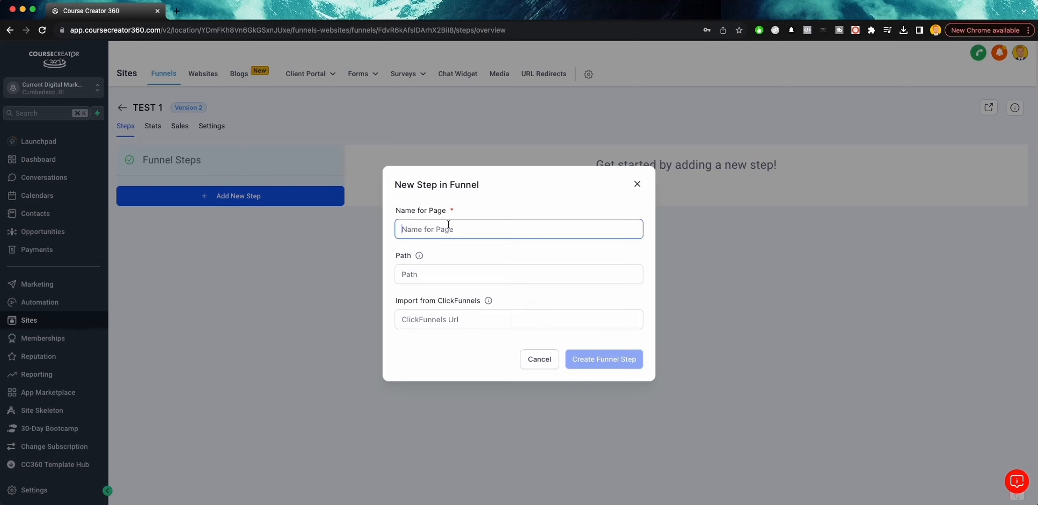
pyautogui.write('OPT-PAGE')
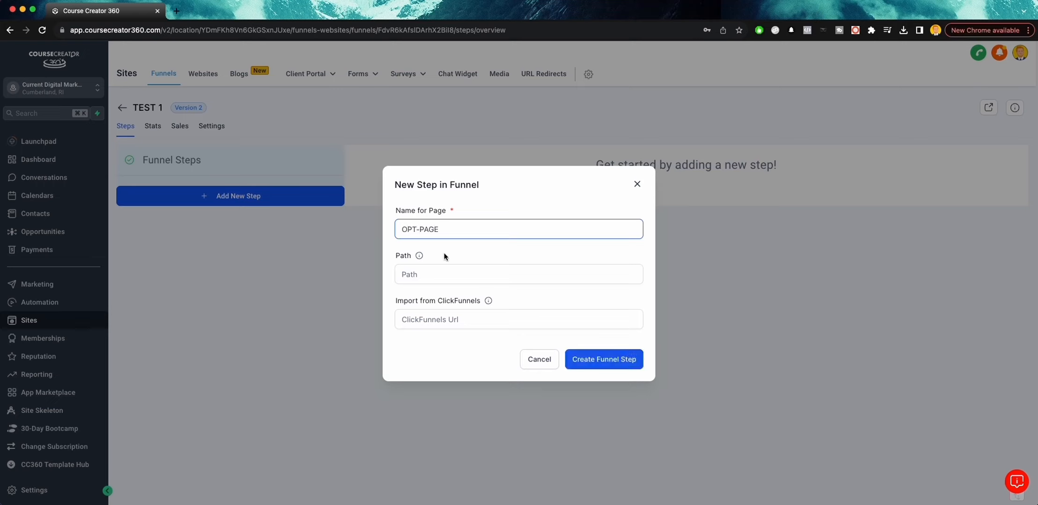
pyautogui.click(433, 275)
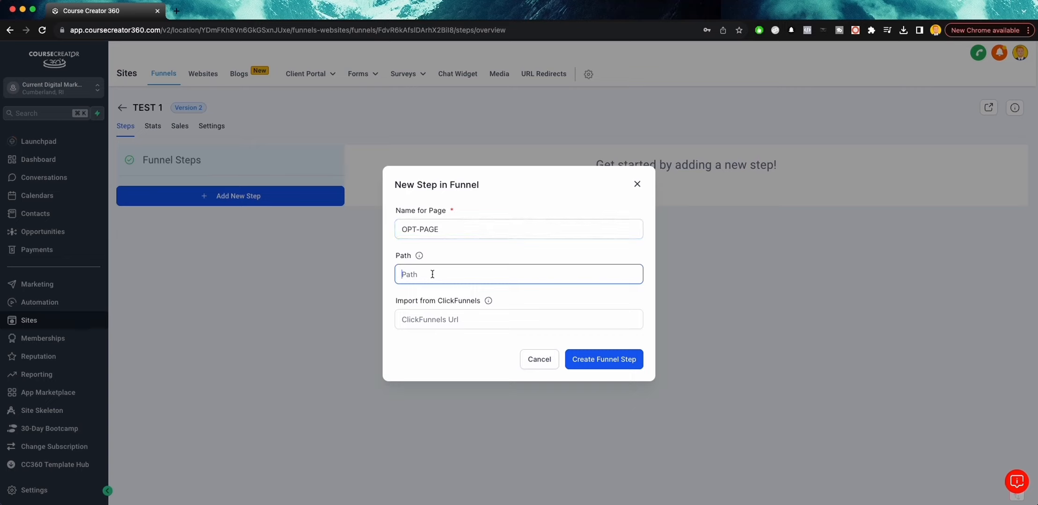
pyautogui.write('/')
pyautogui.moveTo(161, 30); pyautogui.dragTo(254, 31)
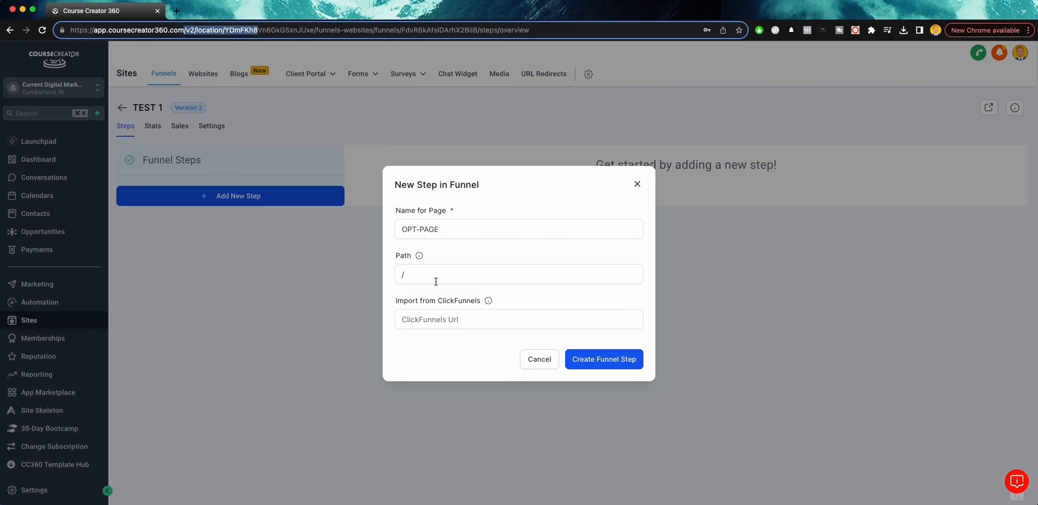
pyautogui.click(433, 280)
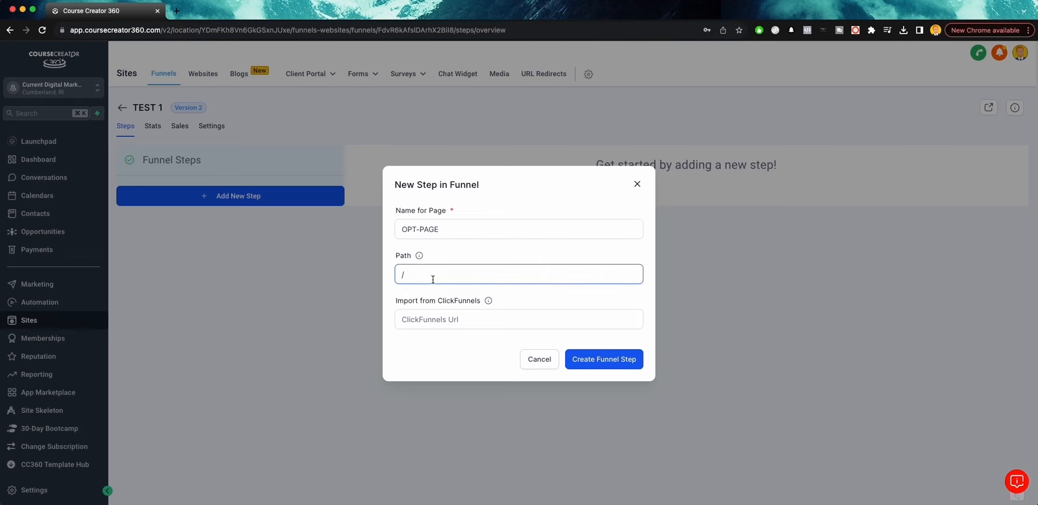
pyautogui.write('/webinar-1-op-in')
pyautogui.moveTo(482, 272); pyautogui.dragTo(353, 277)
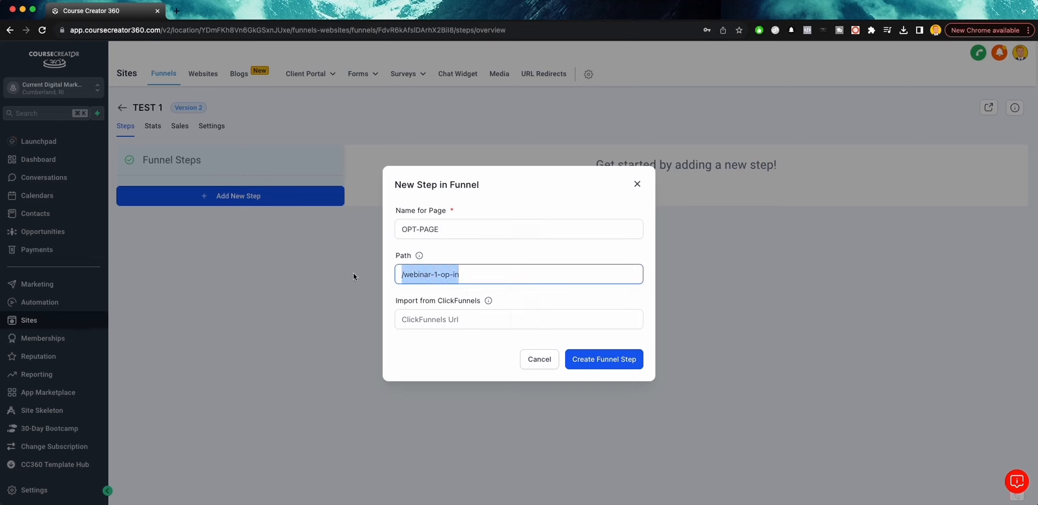
pyautogui.click(593, 359)
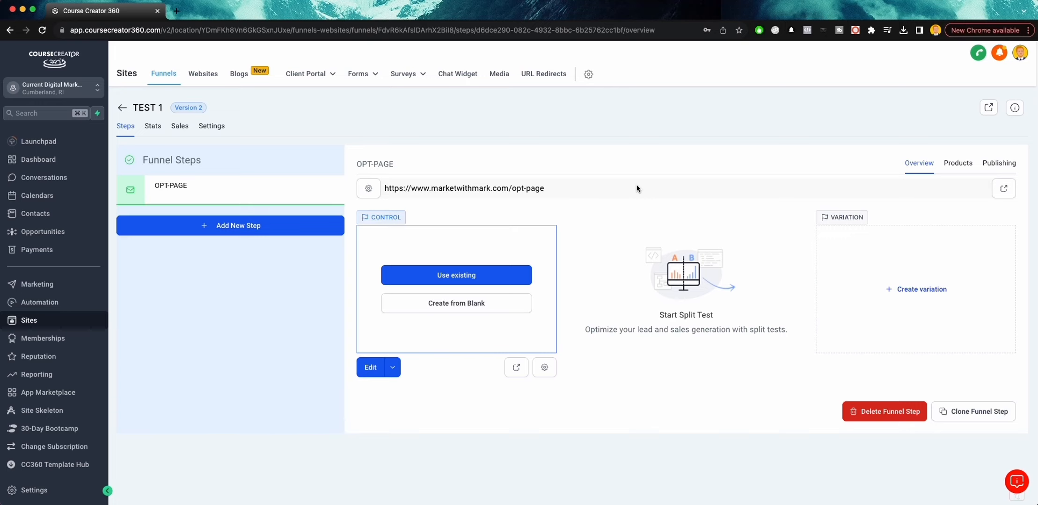
# Step: Add a second funnel step named WATCH ROOM with the path /webinar-1-watch-room
pyautogui.click(240, 224)
pyautogui.click(451, 229)
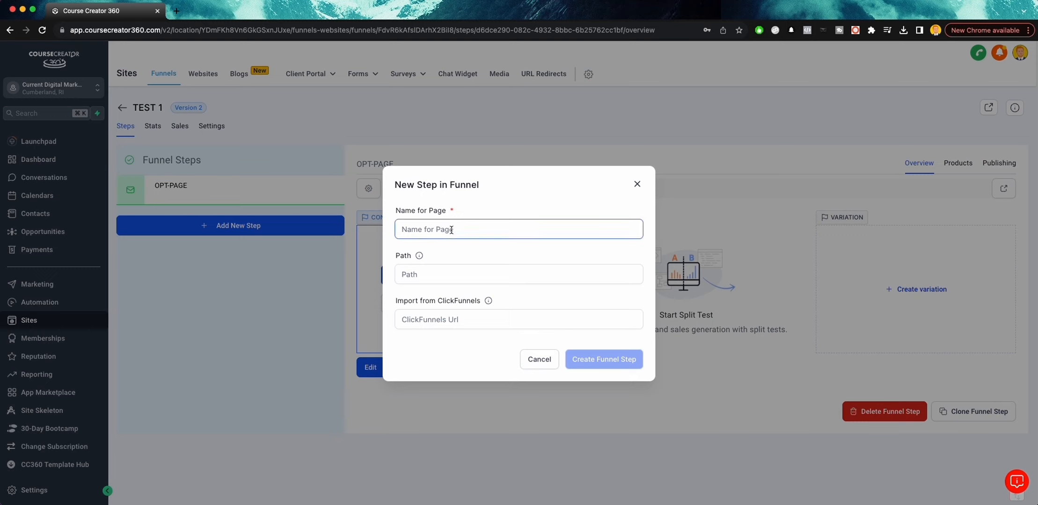
pyautogui.write('WATCH ROOM')
pyautogui.click(443, 278)
pyautogui.write('/webi')
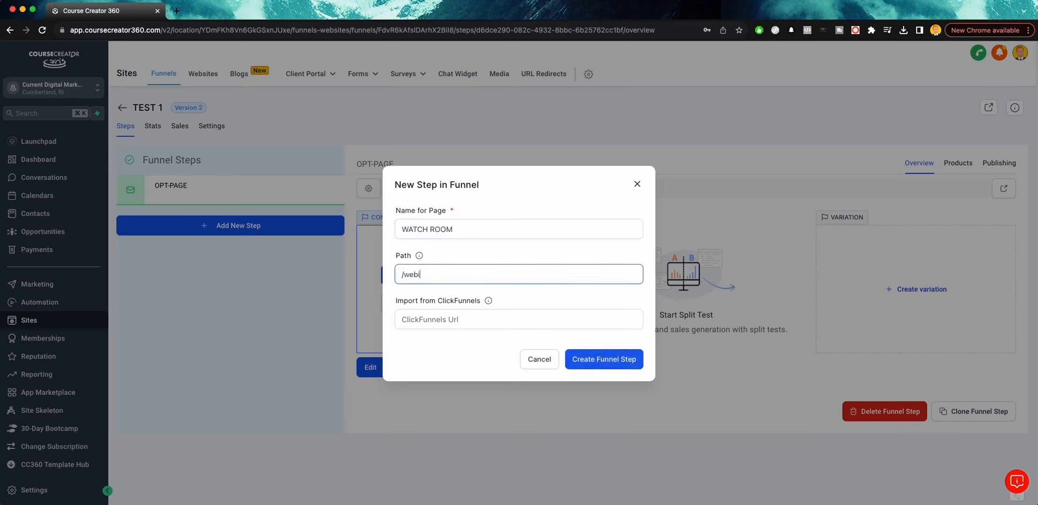
pyautogui.write('nar-1-watch-room')
pyautogui.click(608, 364)
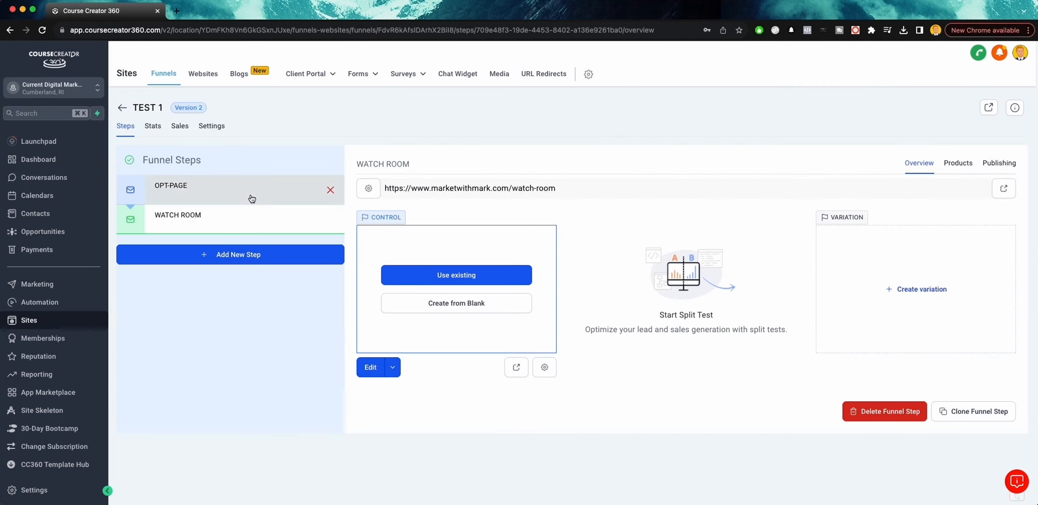
# Step: Open the OPT-PAGE step in the page builder and dismiss the section choices to show the blank canvas
pyautogui.click(252, 198)
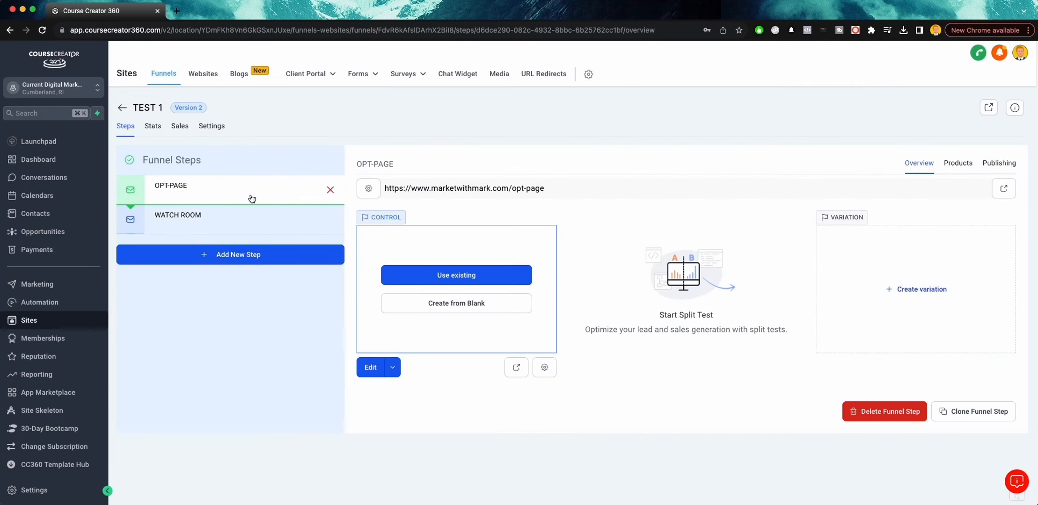
pyautogui.click(377, 373)
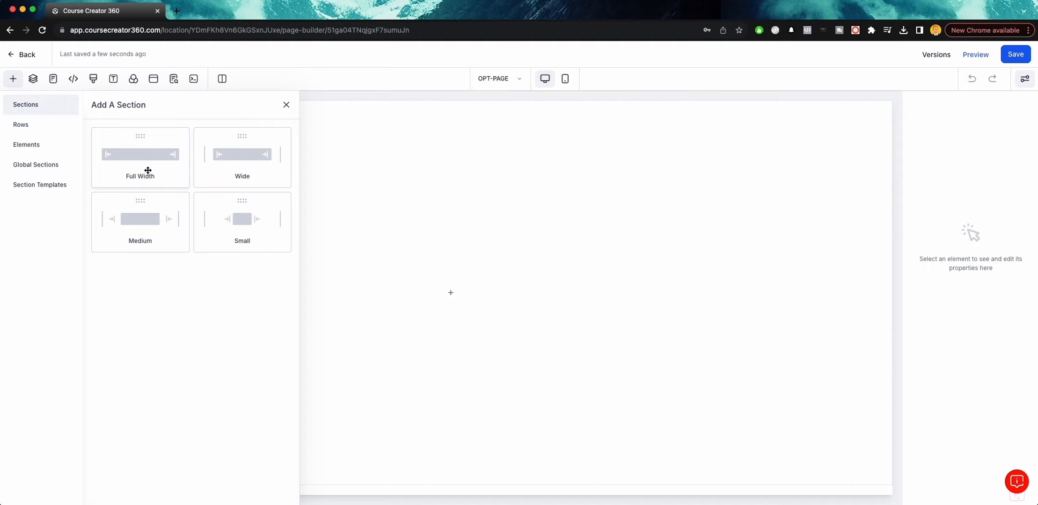
pyautogui.click(286, 104)
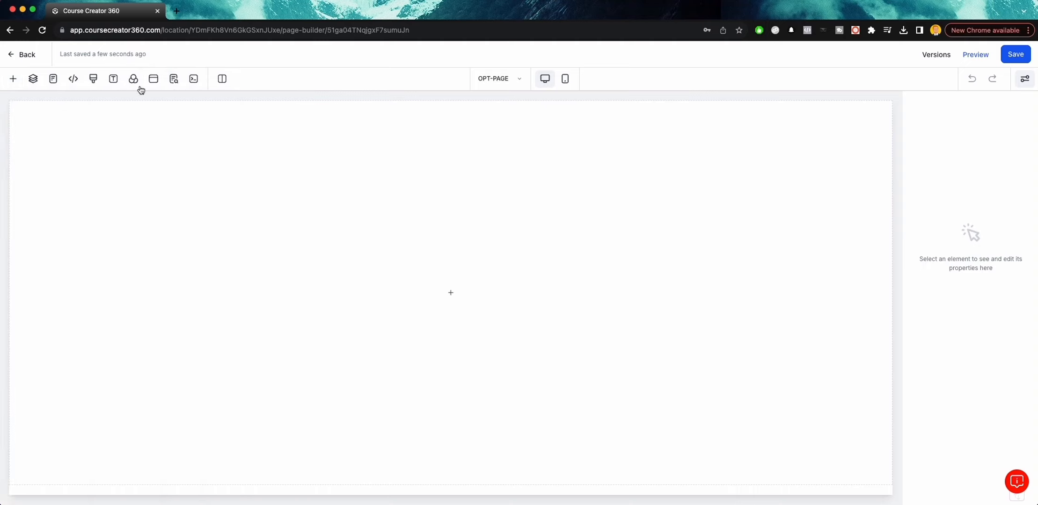
# Step: Compare the OPT-PAGE canvas in mobile and desktop modes, ending in desktop mode
pyautogui.click(566, 79)
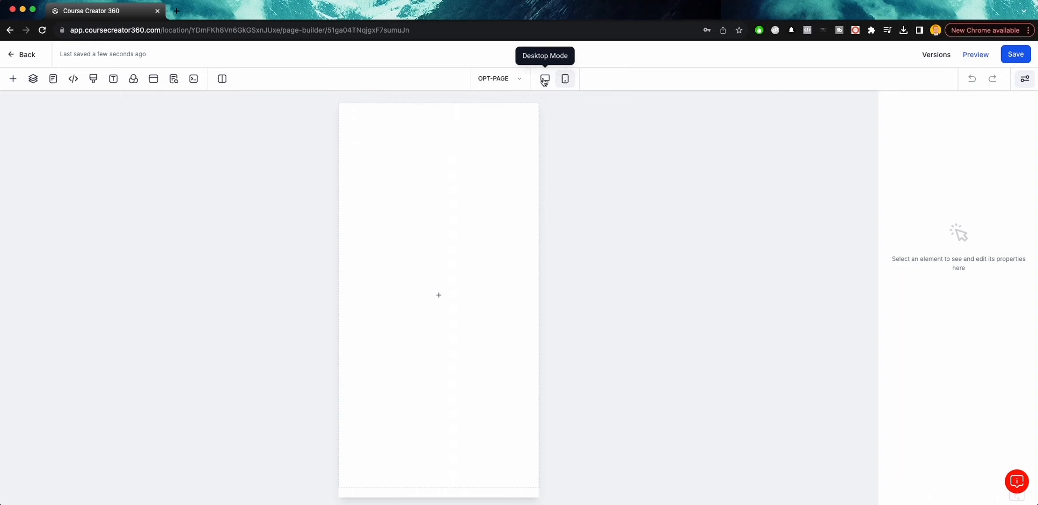
pyautogui.click(544, 79)
pyautogui.click(564, 80)
pyautogui.click(544, 81)
pyautogui.click(564, 80)
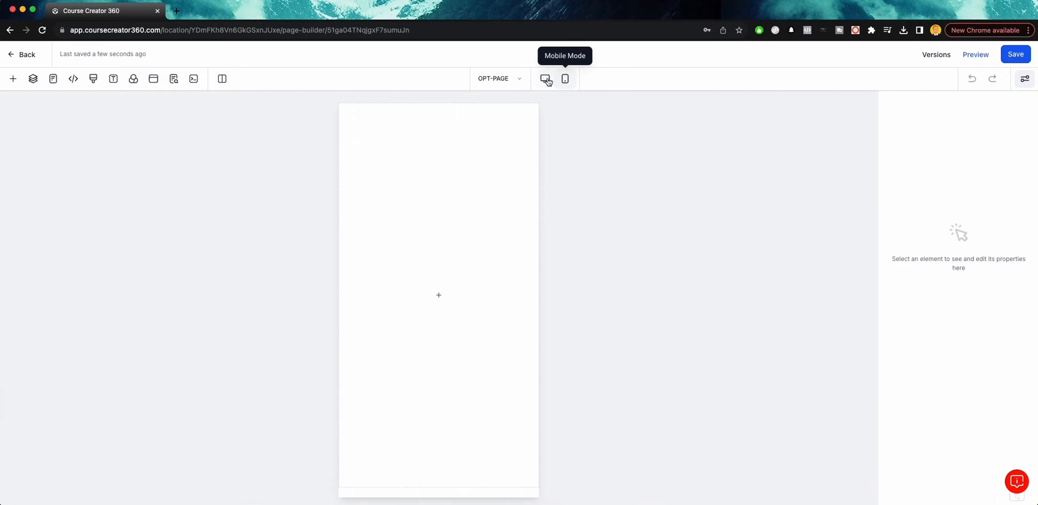
pyautogui.click(544, 80)
# Step: Look over the funnel's list of pages and the page's popup editor, closing each one
pyautogui.click(518, 80)
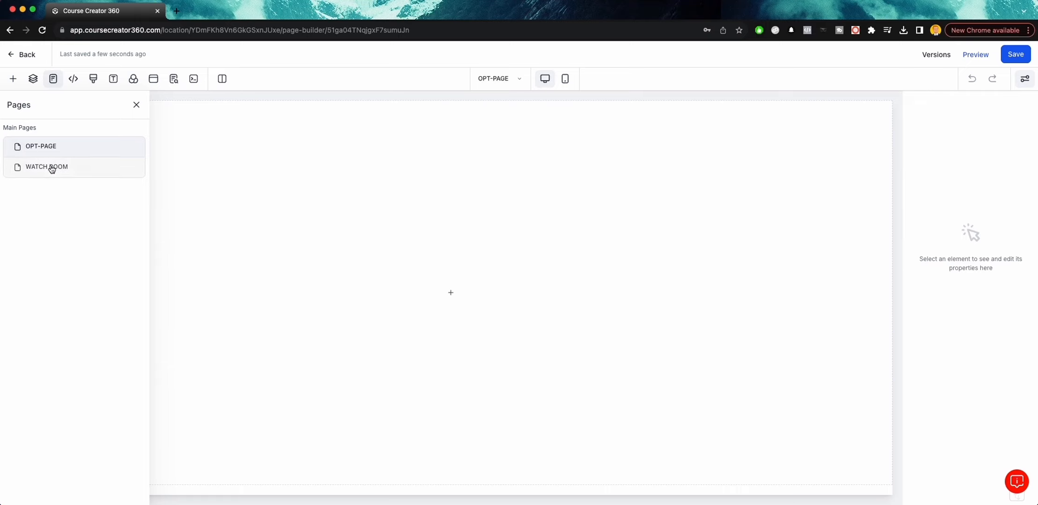
pyautogui.click(137, 106)
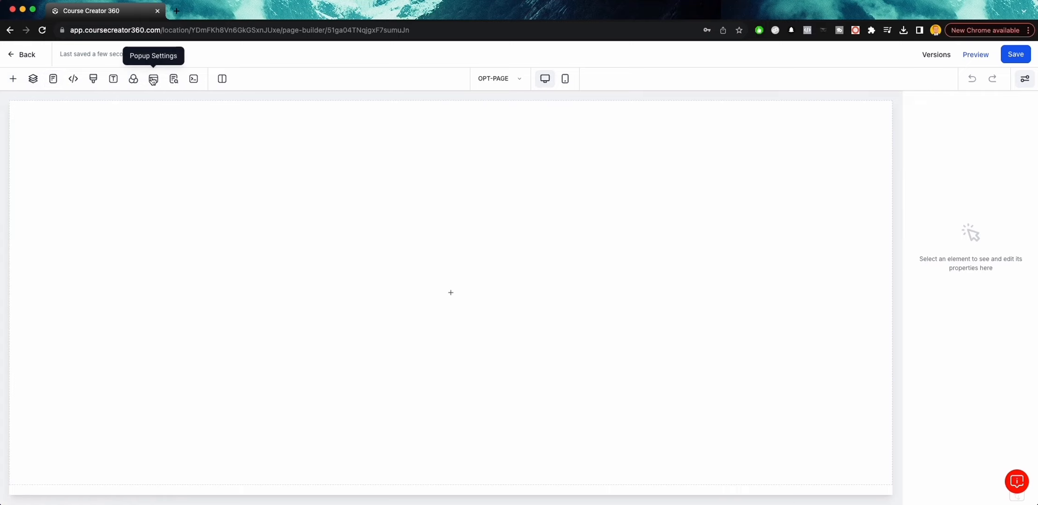
pyautogui.click(153, 79)
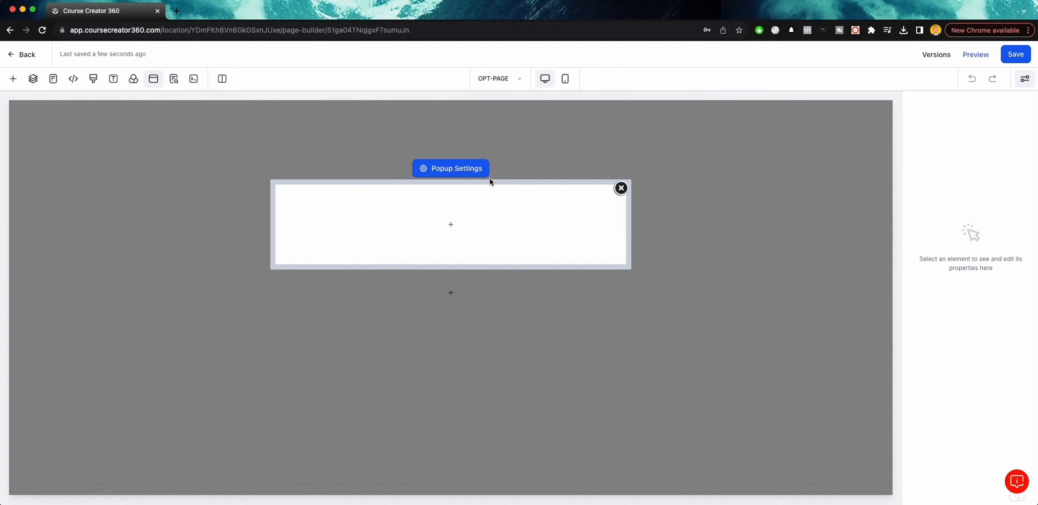
pyautogui.click(621, 188)
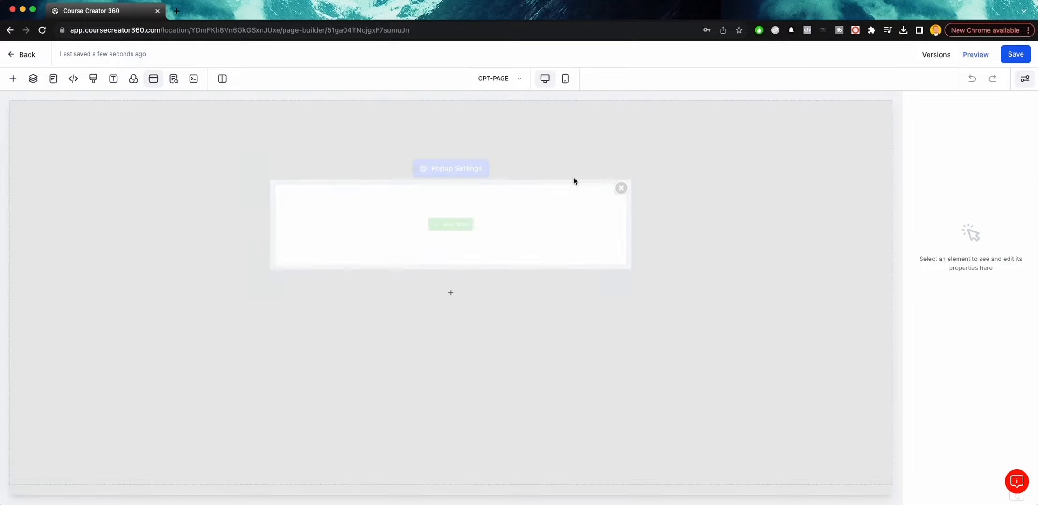
# Step: Set the page's SEO title to "Webinar | Test" and update the SEO metadata
pyautogui.click(178, 83)
pyautogui.click(39, 195)
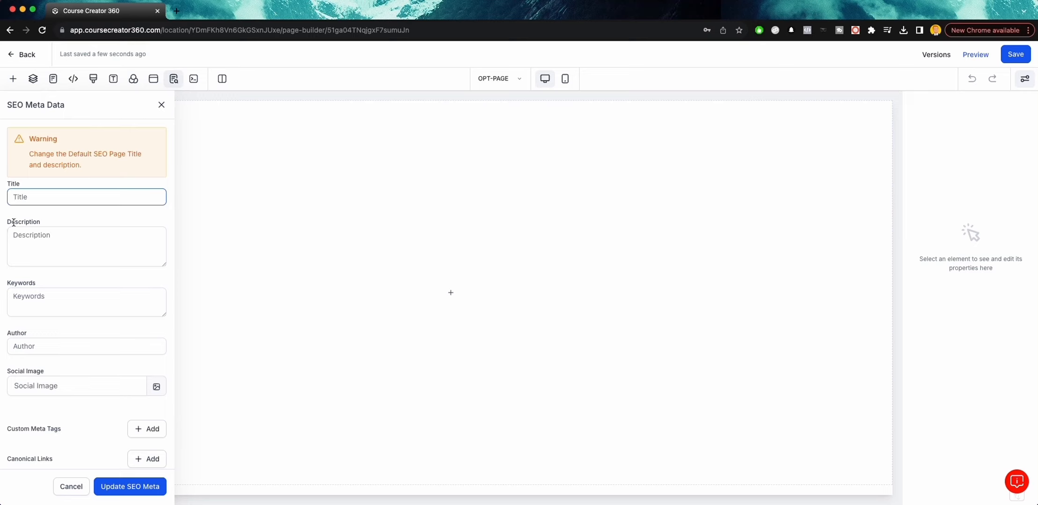
pyautogui.write('Webinar | Test')
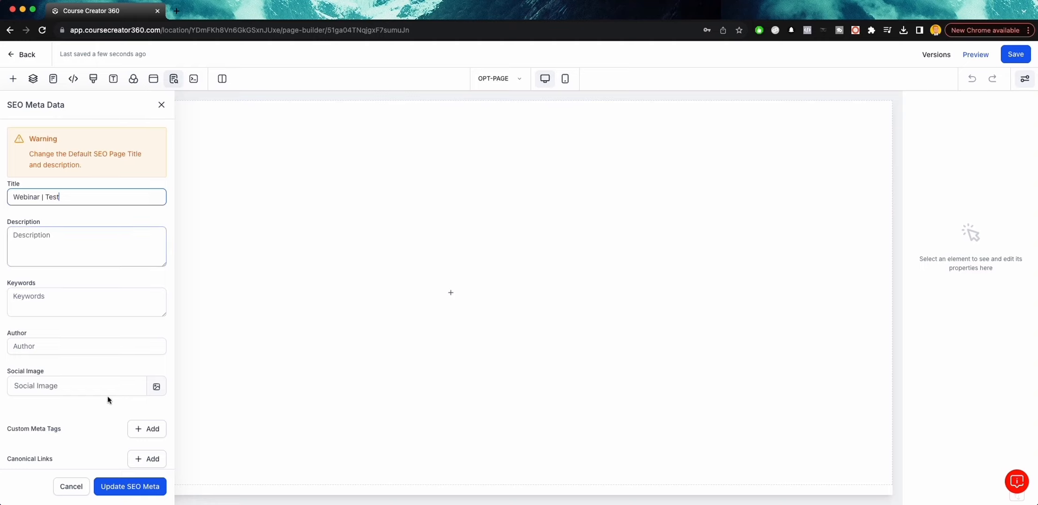
pyautogui.click(127, 486)
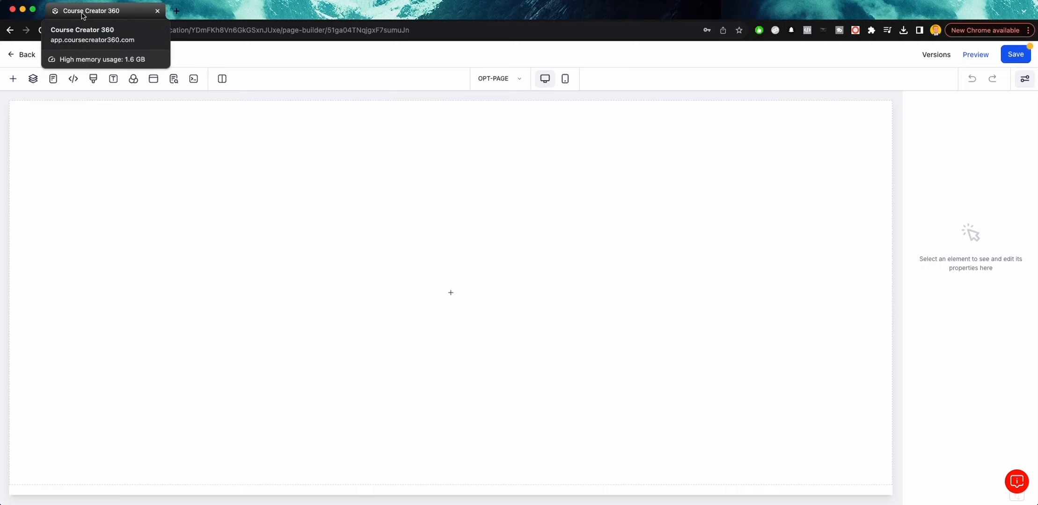
# Step: Try to preview and save the empty page, dismissing the alerts and closing the SEO settings
pyautogui.click(978, 56)
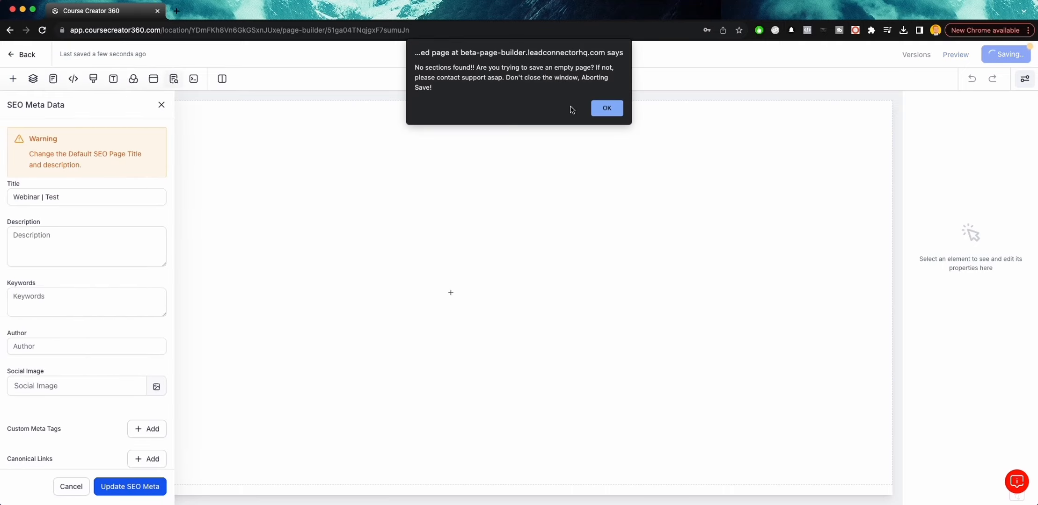
pyautogui.click(602, 106)
pyautogui.click(1011, 55)
pyautogui.click(602, 111)
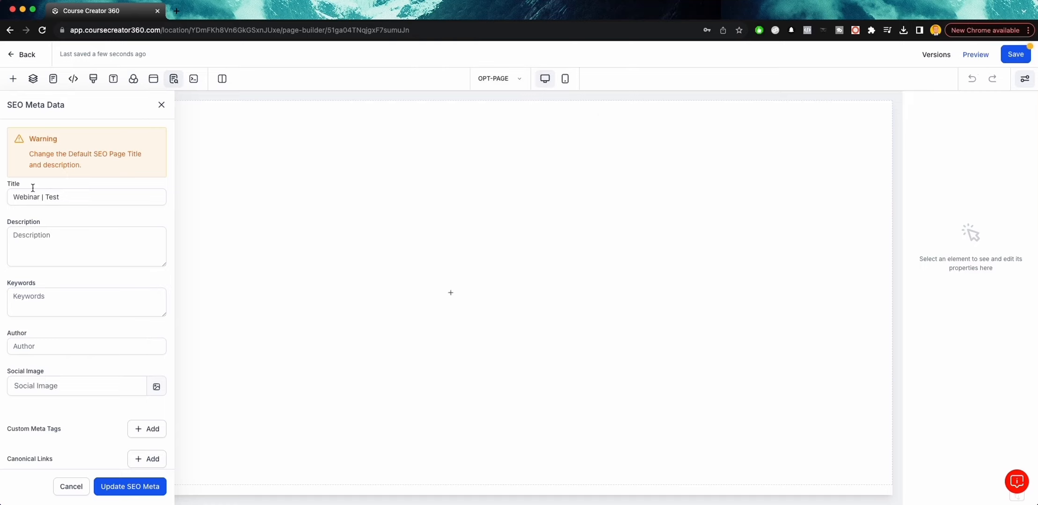
pyautogui.click(161, 104)
pyautogui.click(33, 78)
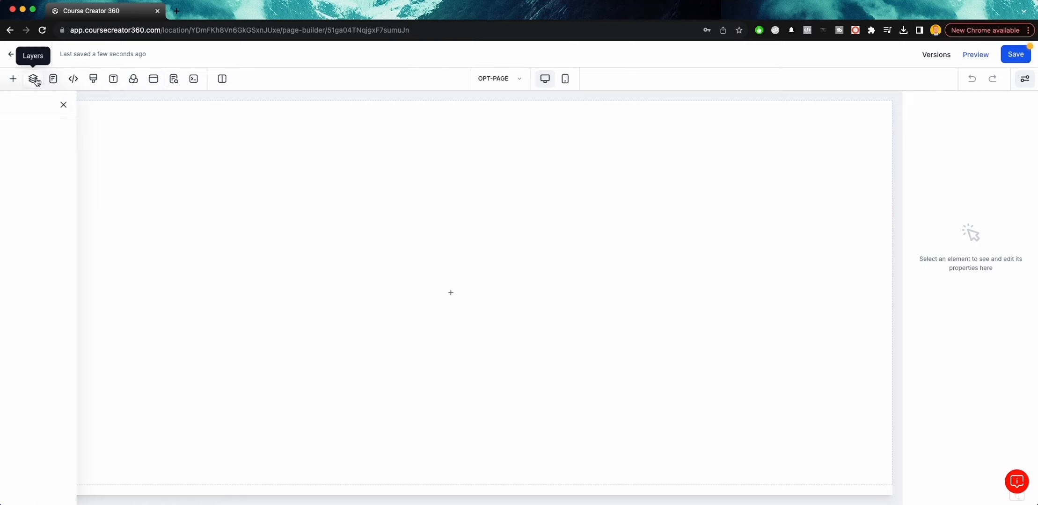
# Step: Add a Full Width section to the page, save it, and check the browser preview before closing it
pyautogui.click(13, 79)
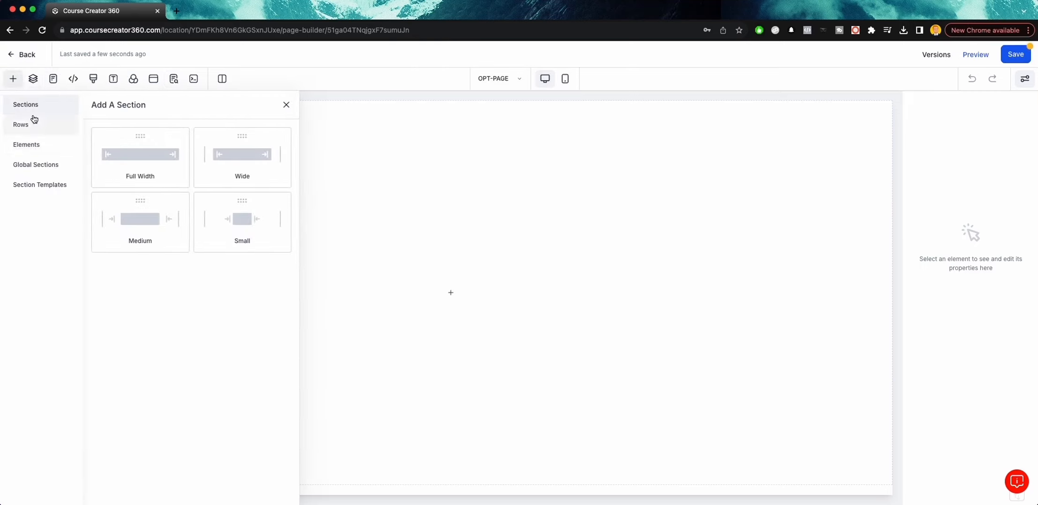
pyautogui.moveTo(161, 174); pyautogui.dragTo(550, 180)
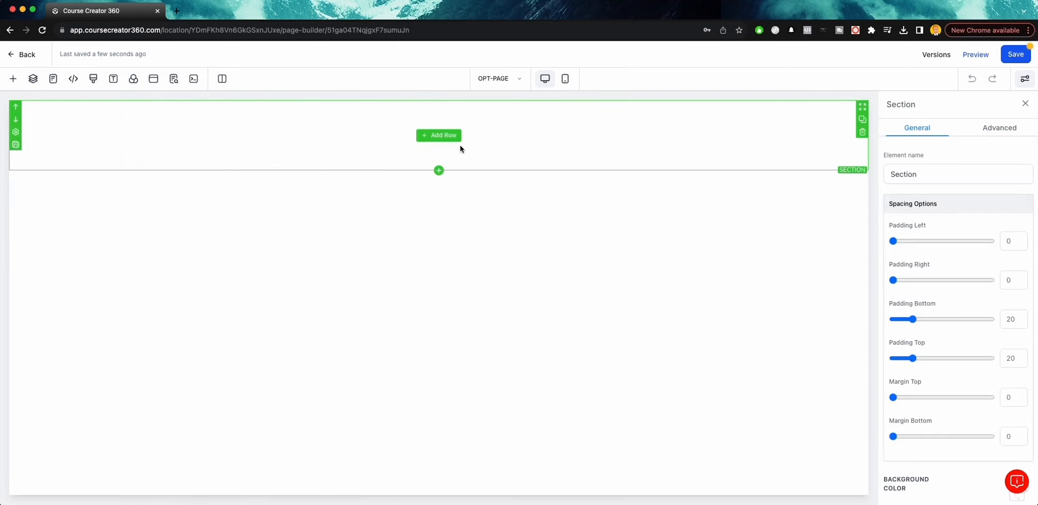
pyautogui.click(1011, 54)
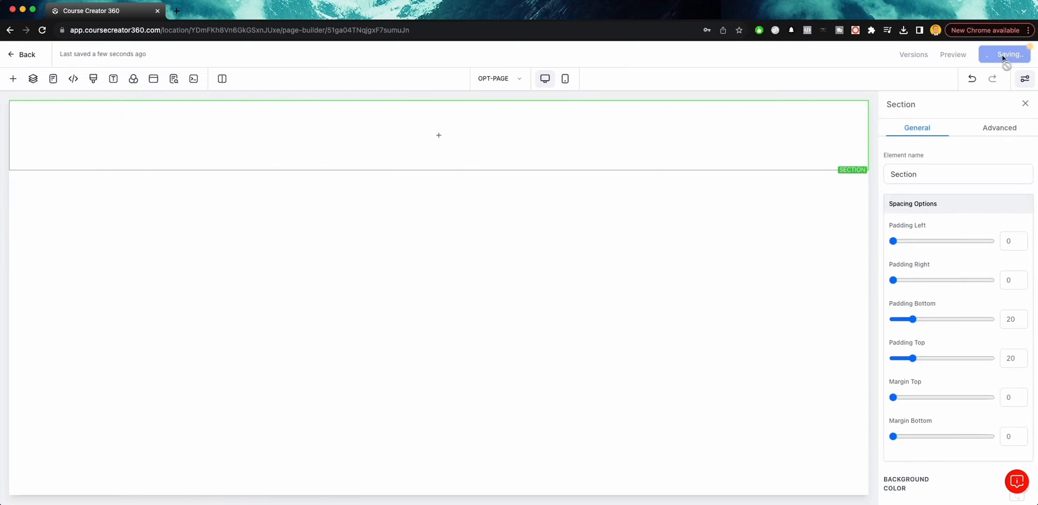
pyautogui.click(952, 54)
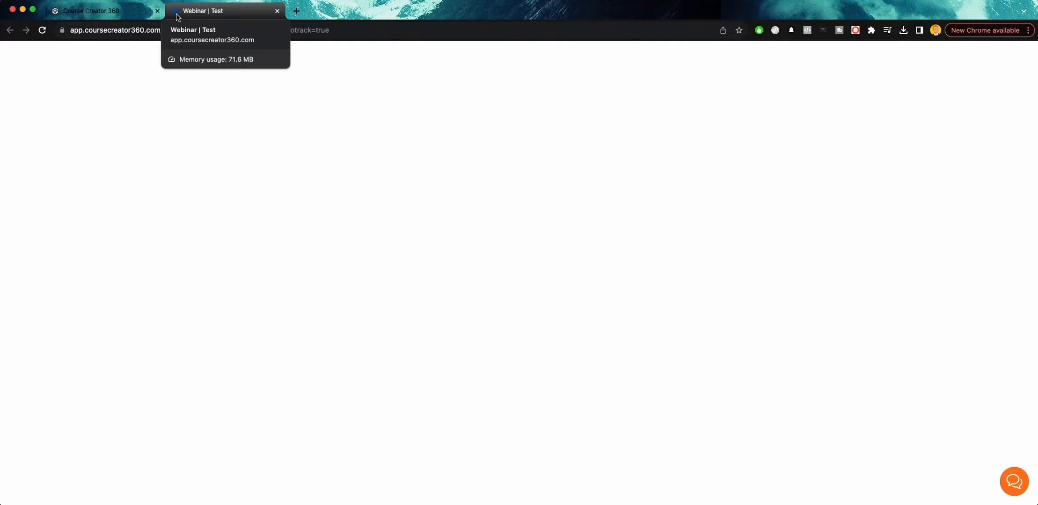
pyautogui.click(277, 11)
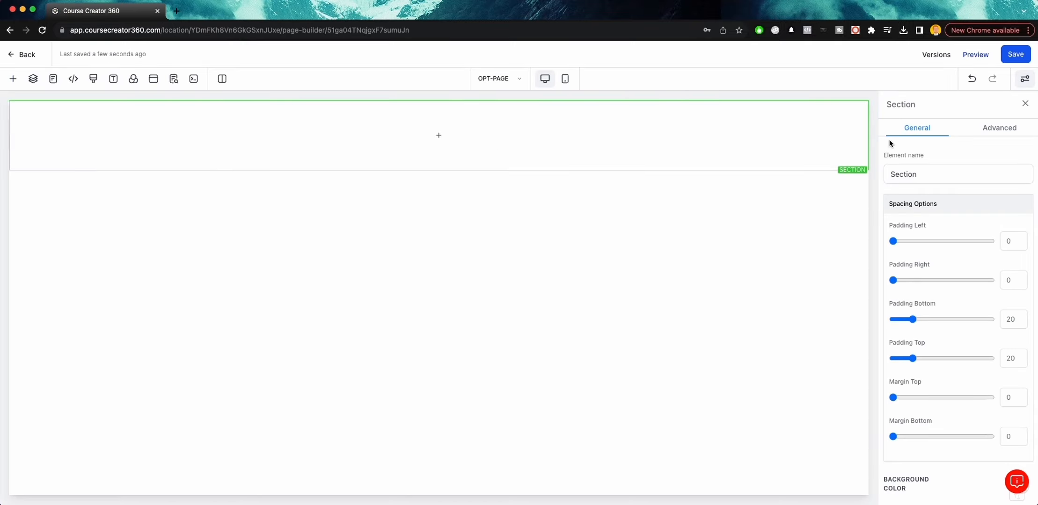
# Step: Replace the existing section with a new Full Width section containing a 2 Column row
pyautogui.click(862, 132)
pyautogui.click(13, 79)
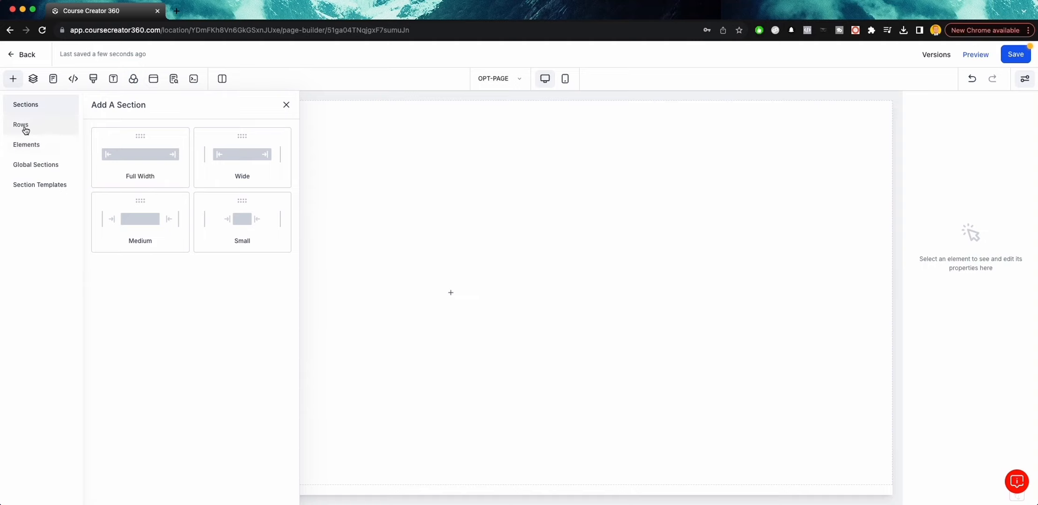
pyautogui.moveTo(126, 158); pyautogui.dragTo(507, 138)
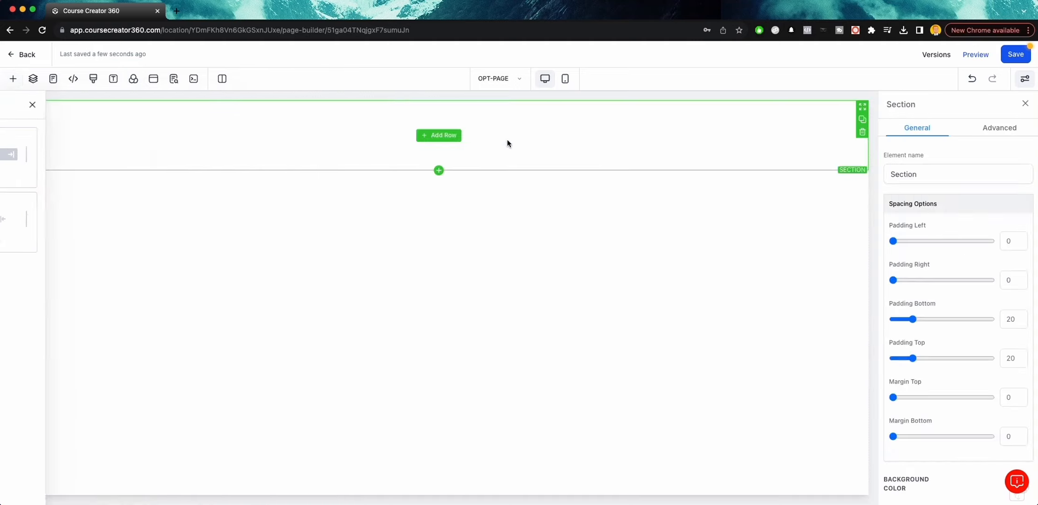
pyautogui.click(440, 136)
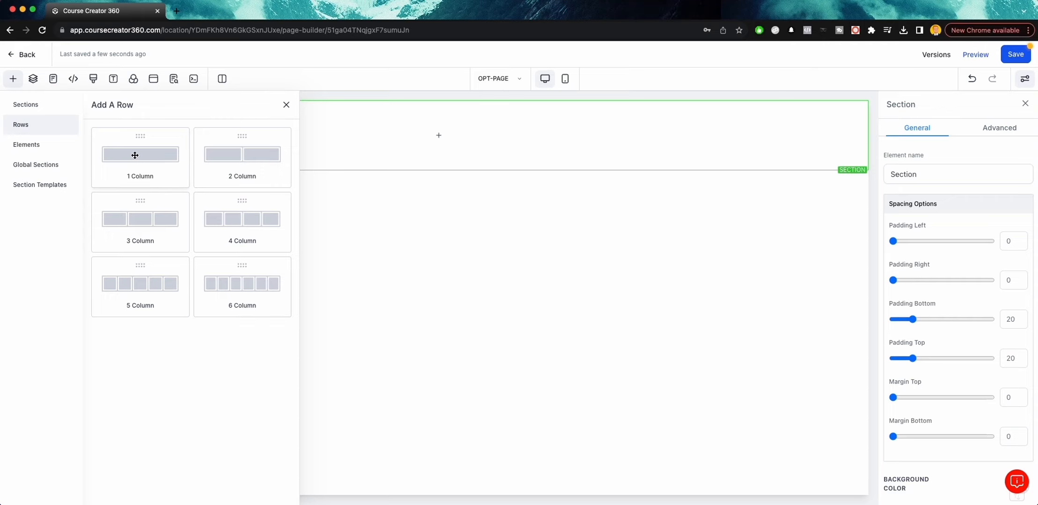
pyautogui.click(269, 157)
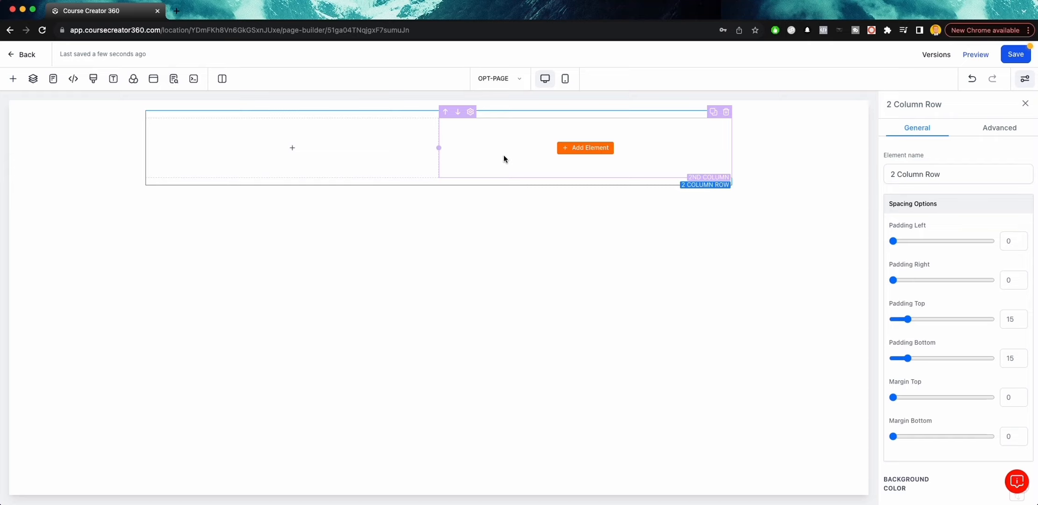
# Step: Add a Button element to the row's second column and set its text to "Watch Now!"
pyautogui.click(589, 149)
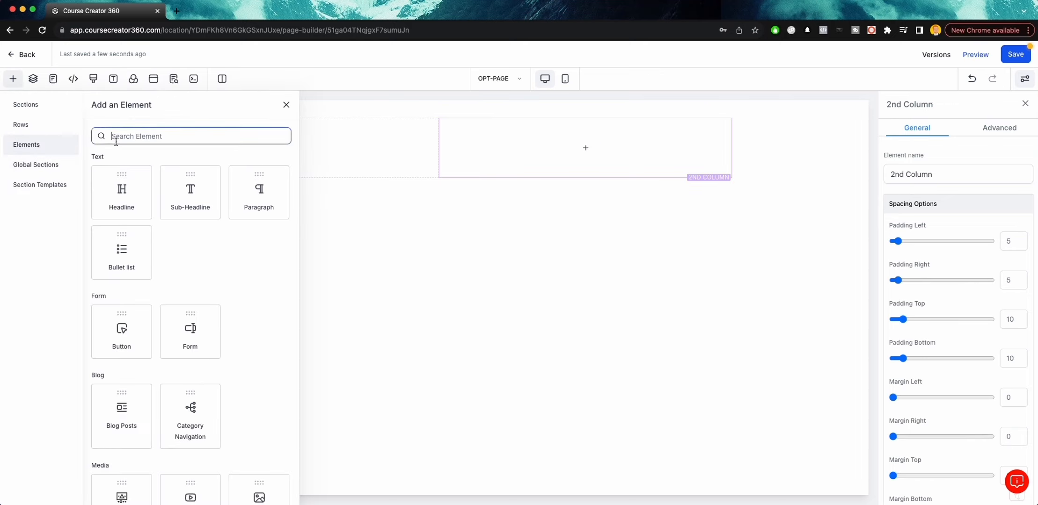
pyautogui.click(121, 332)
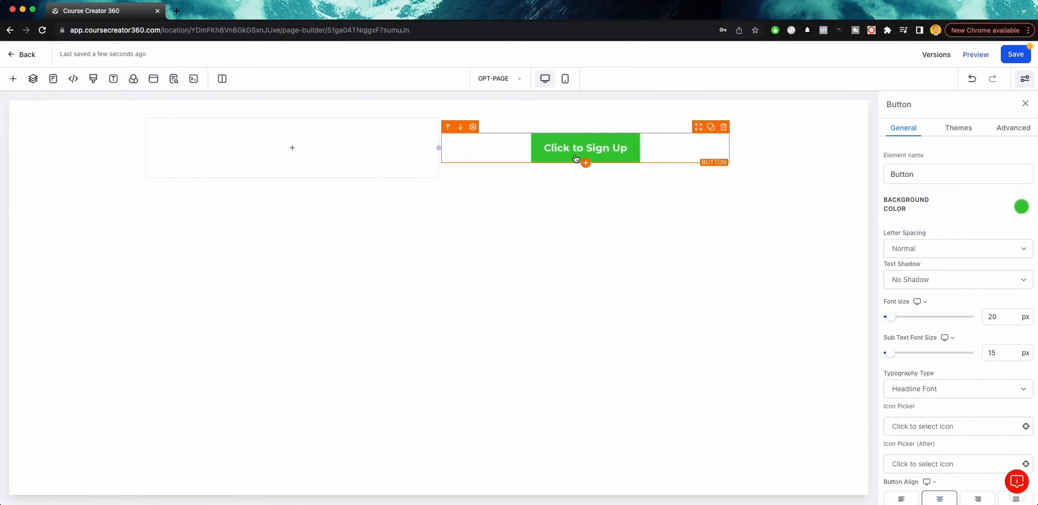
pyautogui.click(931, 174)
pyautogui.doubleClick(922, 174)
pyautogui.scroll(-8, 919, 189)
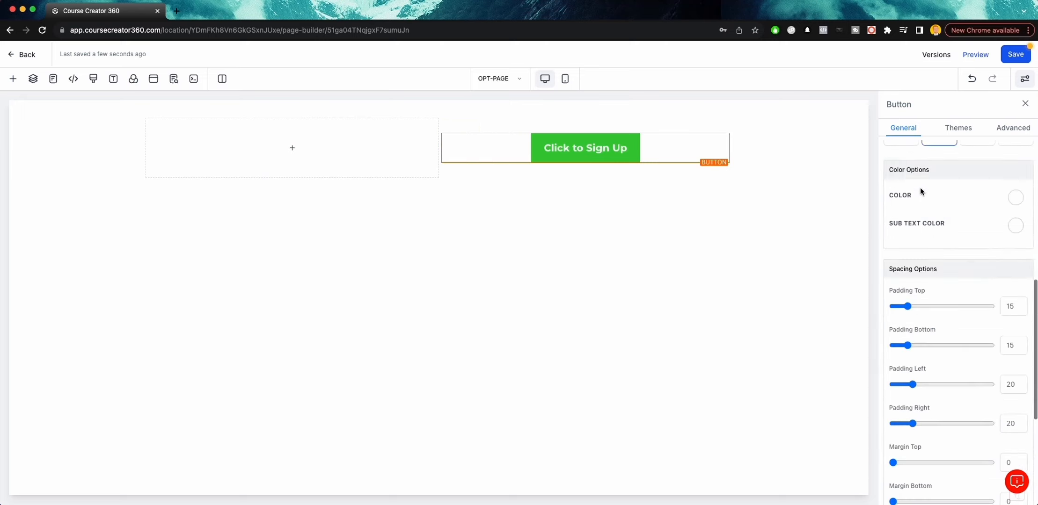
pyautogui.scroll(-5, 926, 304)
pyautogui.tripleClick(920, 351)
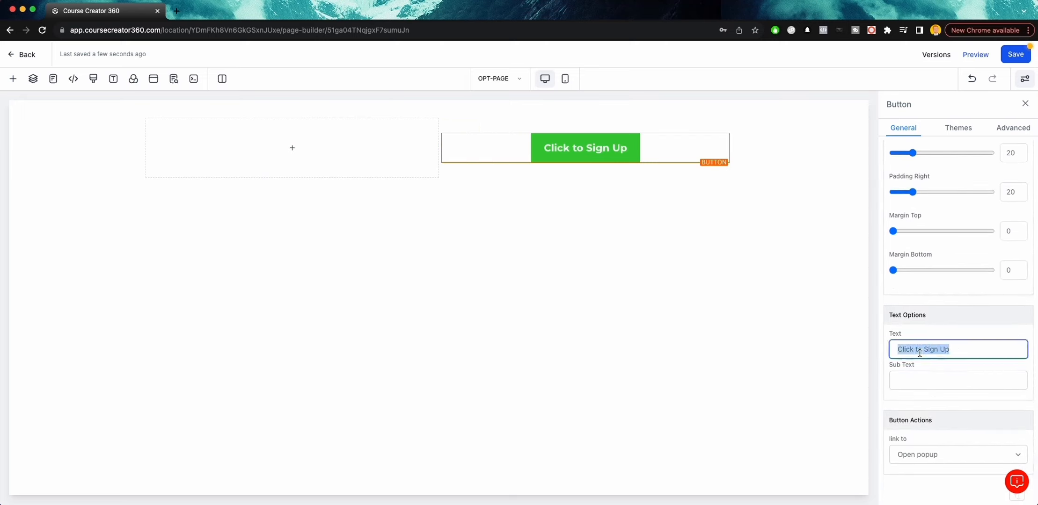
pyautogui.write('Sign')
pyautogui.press('BackSpace')
pyautogui.press('BackSpace')
pyautogui.press('BackSpace')
pyautogui.press('BackSpace')
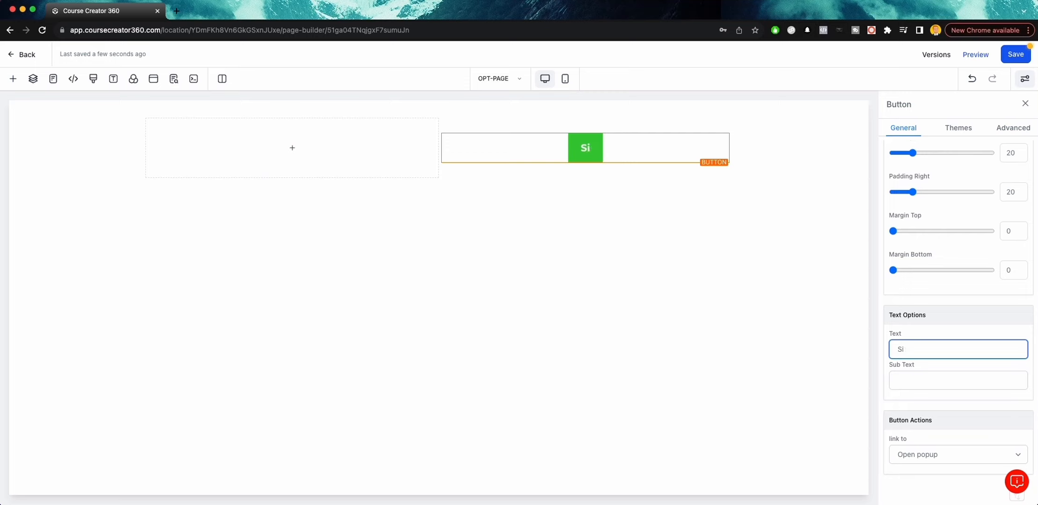
pyautogui.write('WAtch Now!')
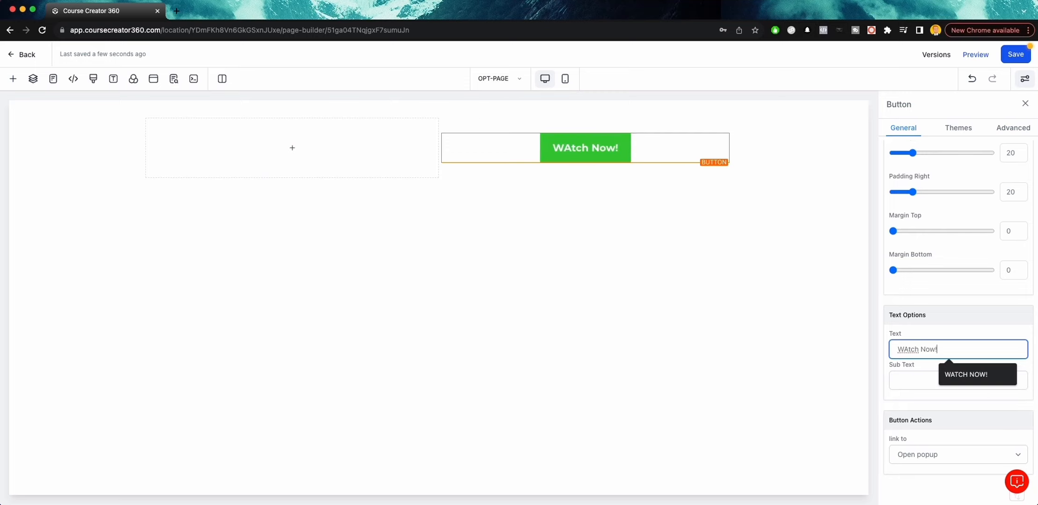
pyautogui.click(906, 349)
pyautogui.press('BackSpace')
pyautogui.write('a')
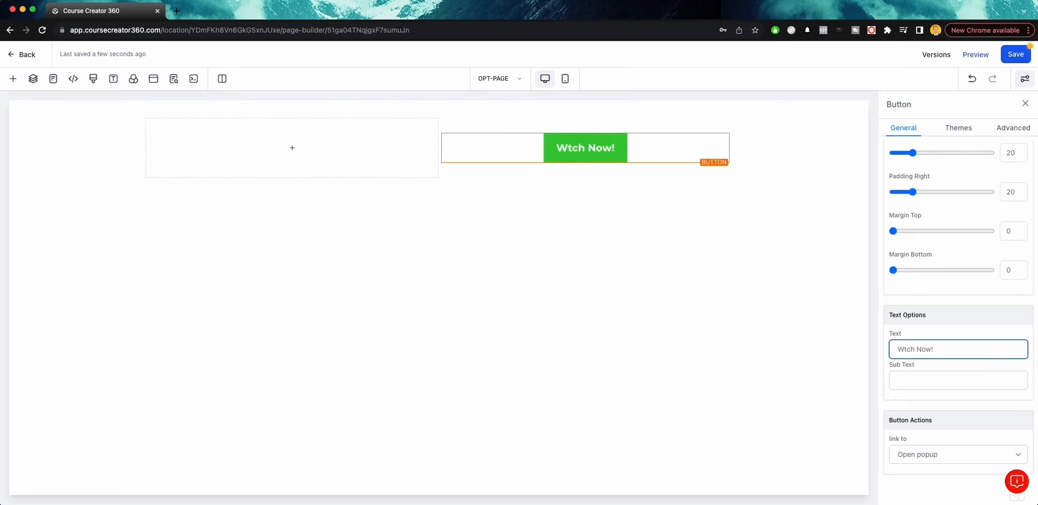
# Step: Apply the Glow (loop) effect to the Watch Now! button
pyautogui.scroll(10, 976, 193)
pyautogui.click(1007, 127)
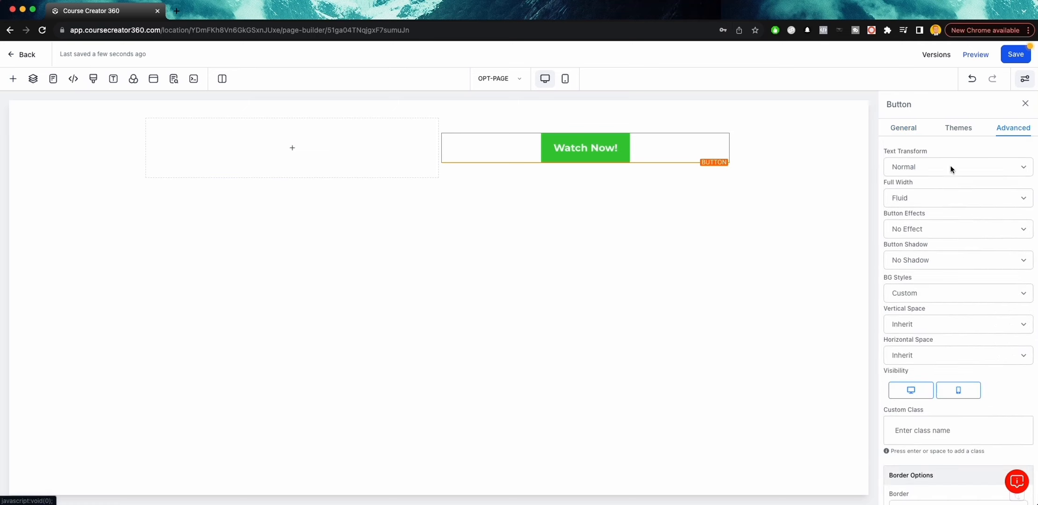
pyautogui.click(917, 237)
pyautogui.click(917, 238)
pyautogui.scroll(-2, 911, 271)
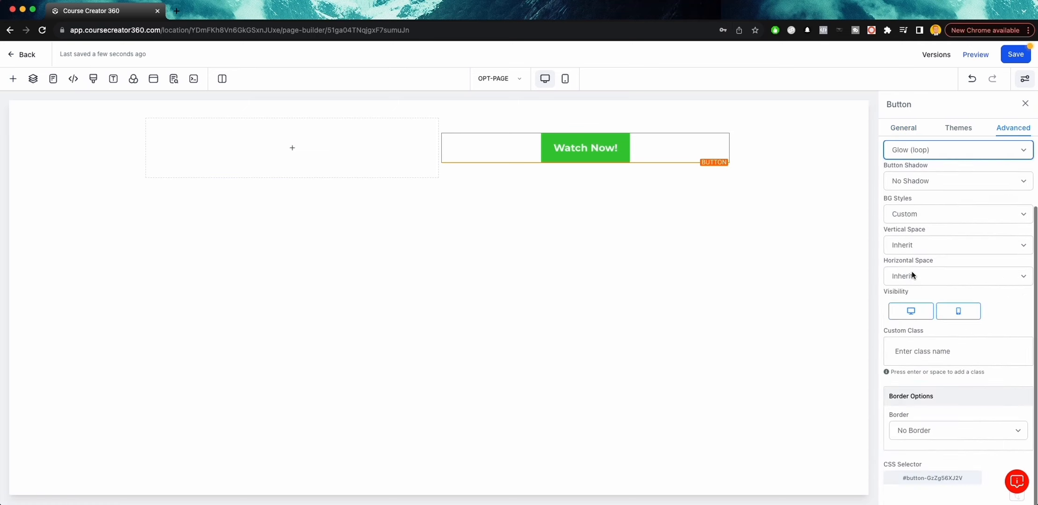
# Step: Give the Watch Now! button a Full Border with 15px rounded corners and close its settings
pyautogui.click(921, 429)
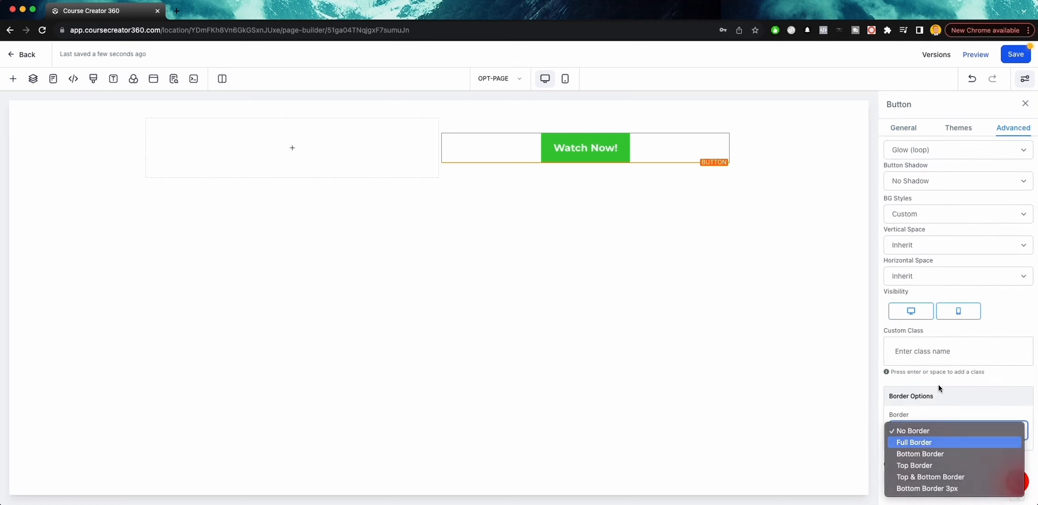
pyautogui.click(932, 440)
pyautogui.scroll(-3, 938, 388)
pyautogui.click(922, 432)
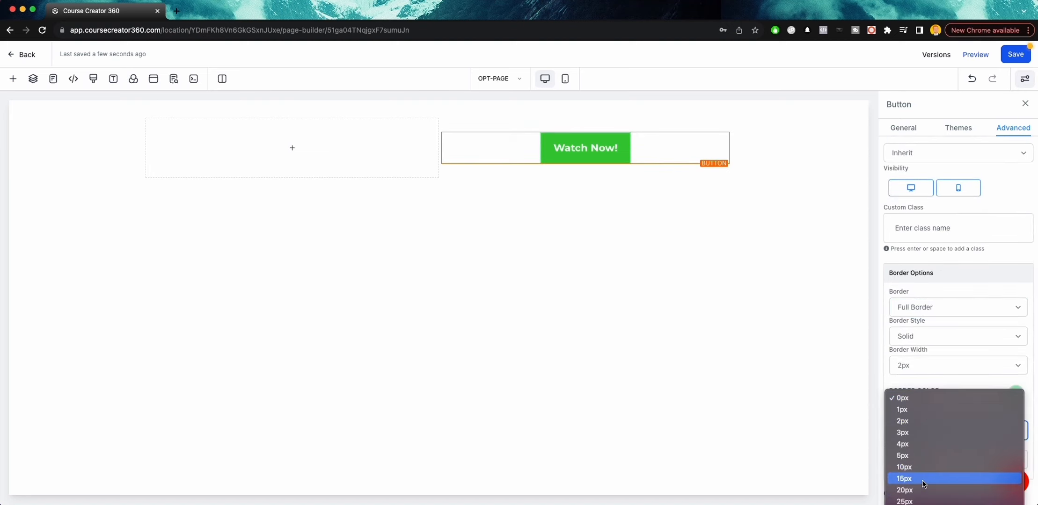
pyautogui.click(922, 478)
pyautogui.click(1024, 104)
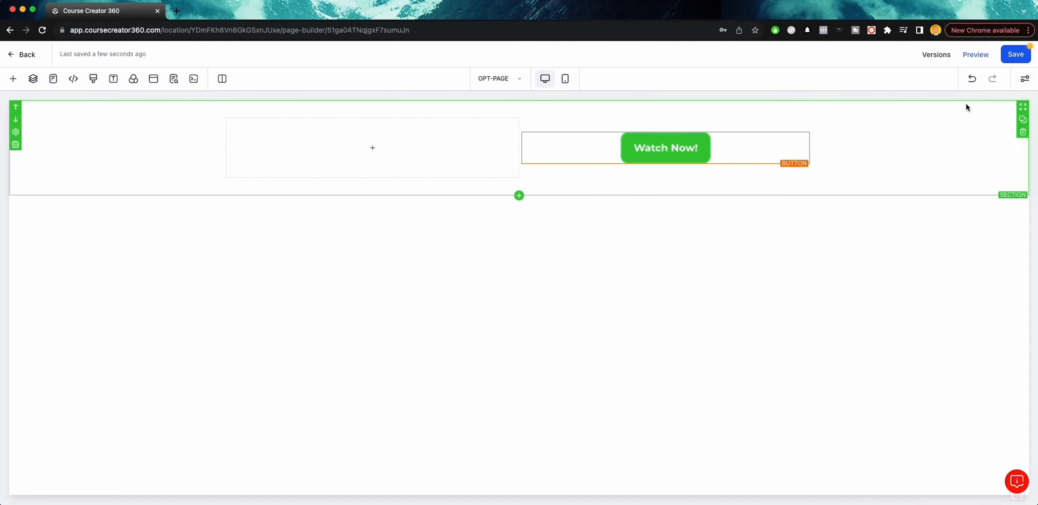
# Step: Review the link actions available for the Watch Now! button and choose Open popup
pyautogui.click(585, 149)
pyautogui.scroll(-10, 976, 328)
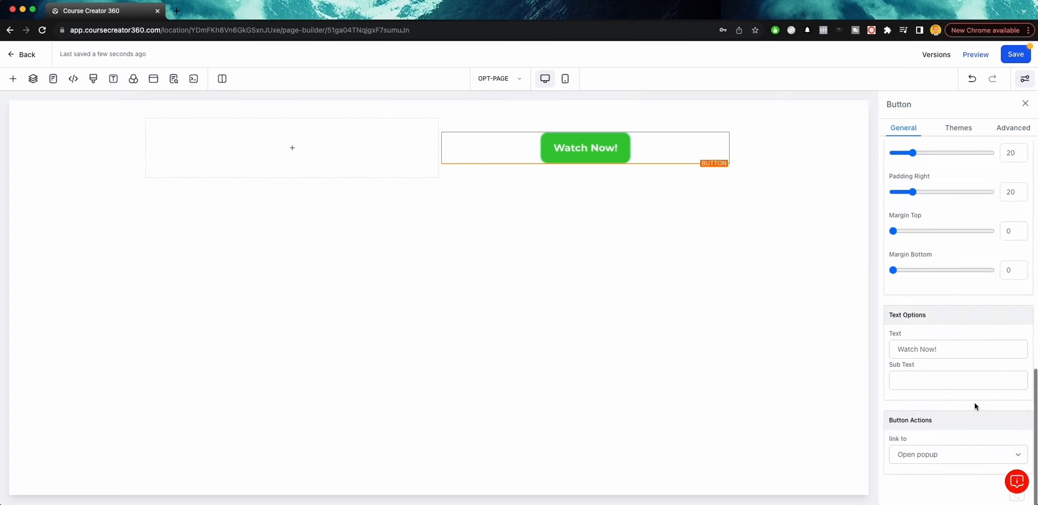
pyautogui.click(925, 456)
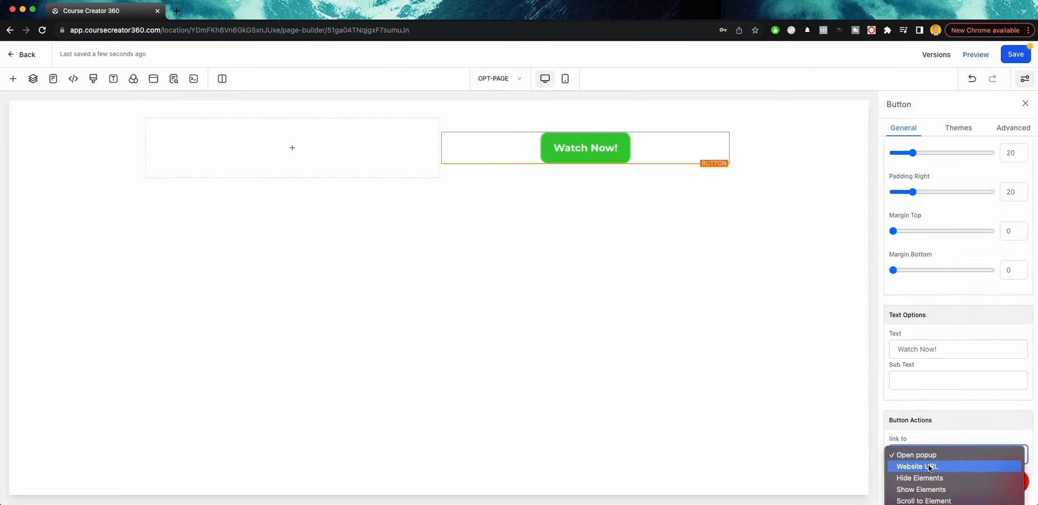
pyautogui.scroll(-3, 933, 465)
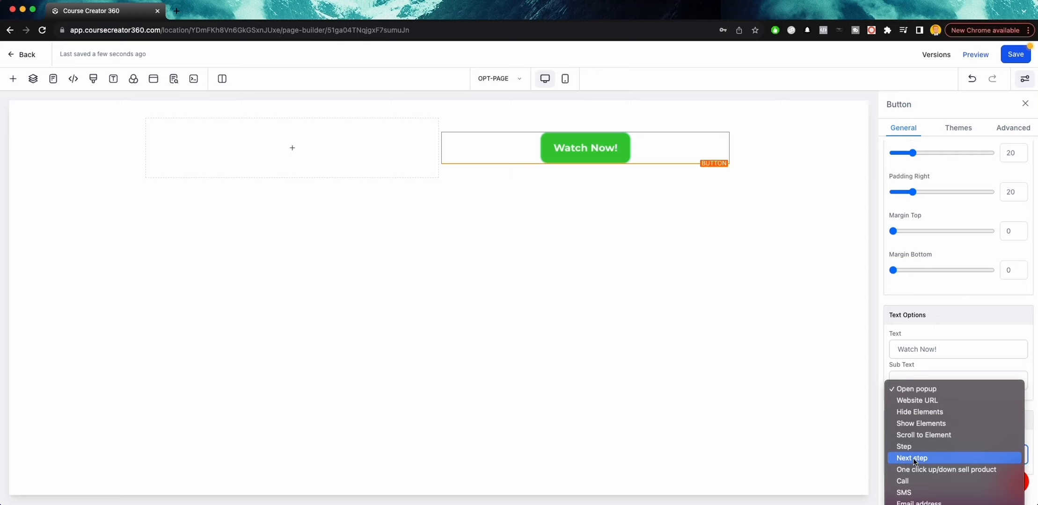
pyautogui.click(915, 390)
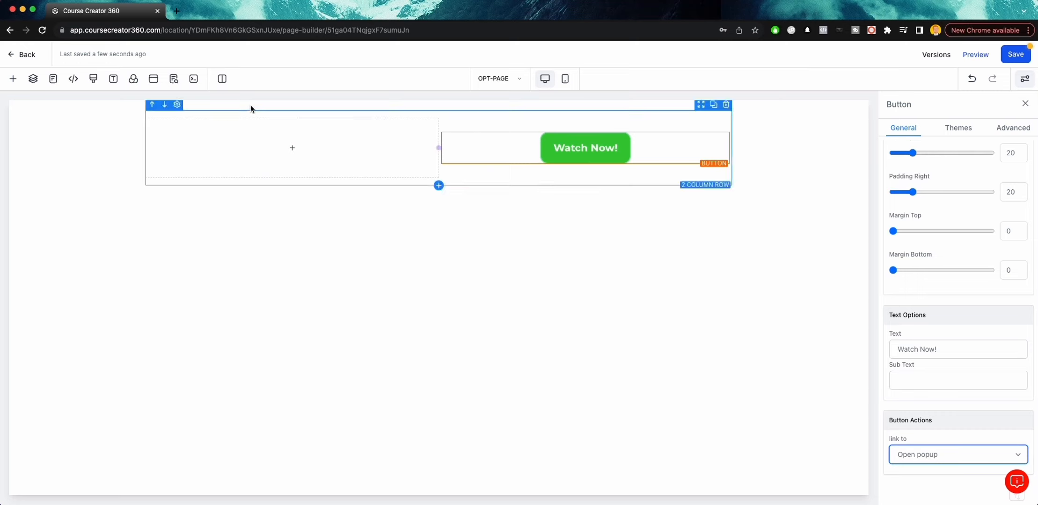
# Step: Open the page's popup editor and add a 1 Column row to the popup
pyautogui.click(155, 83)
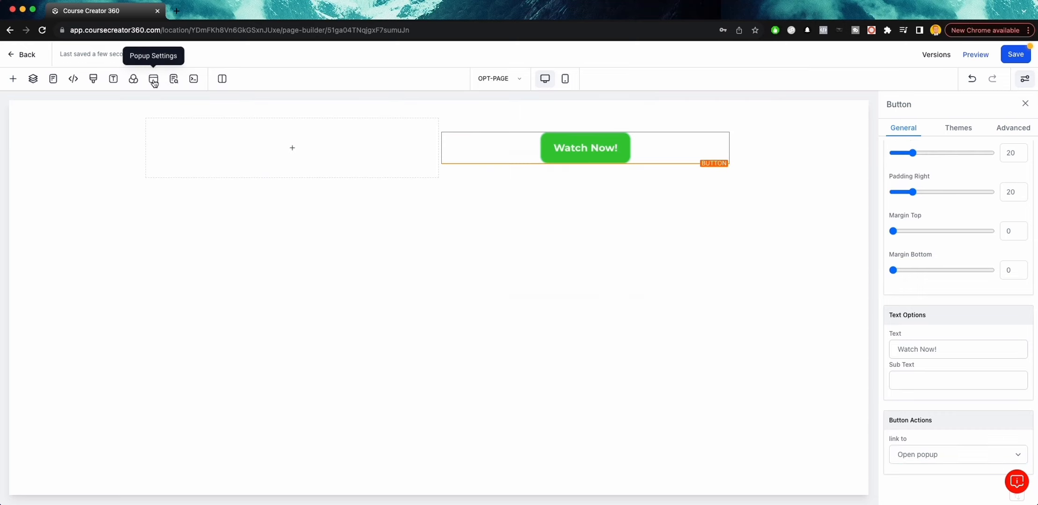
pyautogui.click(440, 228)
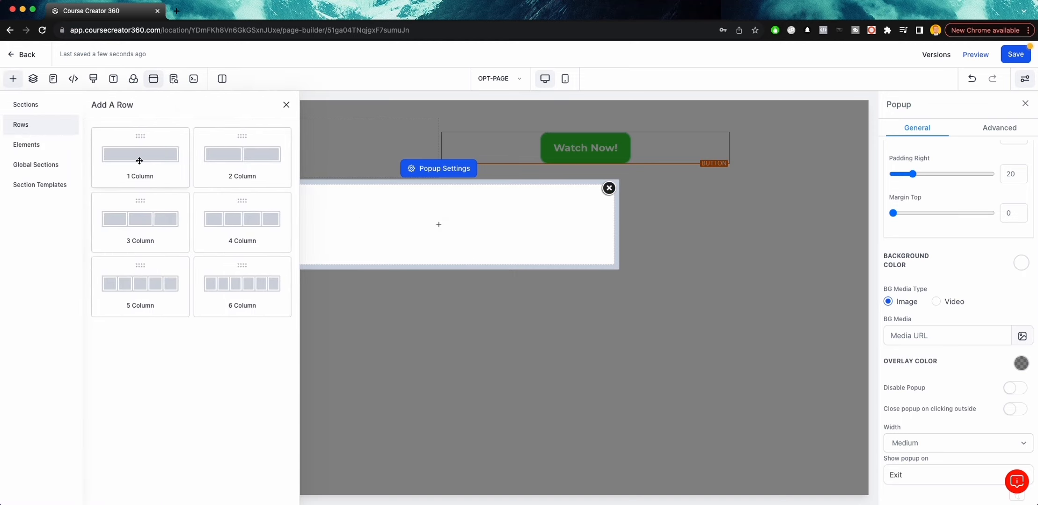
pyautogui.moveTo(139, 161); pyautogui.dragTo(426, 224)
# Step: Find the Form element and add it to the popup row's column
pyautogui.click(433, 231)
pyautogui.click(186, 136)
pyautogui.write('form')
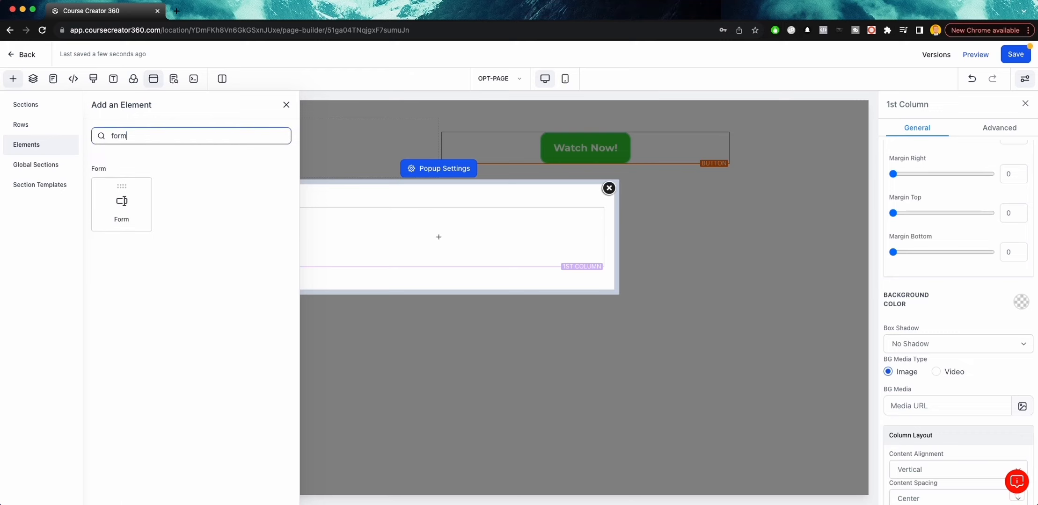
pyautogui.click(131, 207)
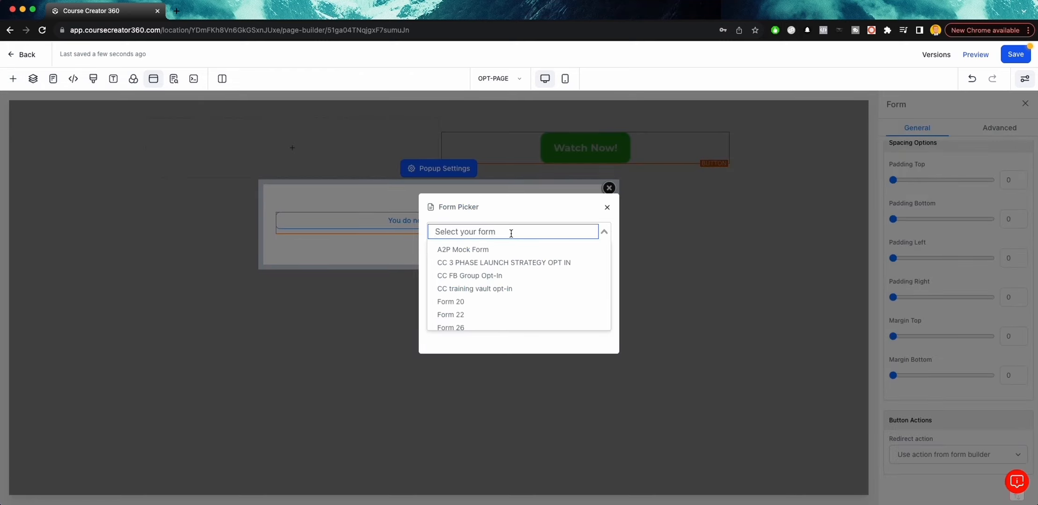
# Step: Choose test form 1 as the form shown in the popup and save the page
pyautogui.scroll(-2, 489, 266)
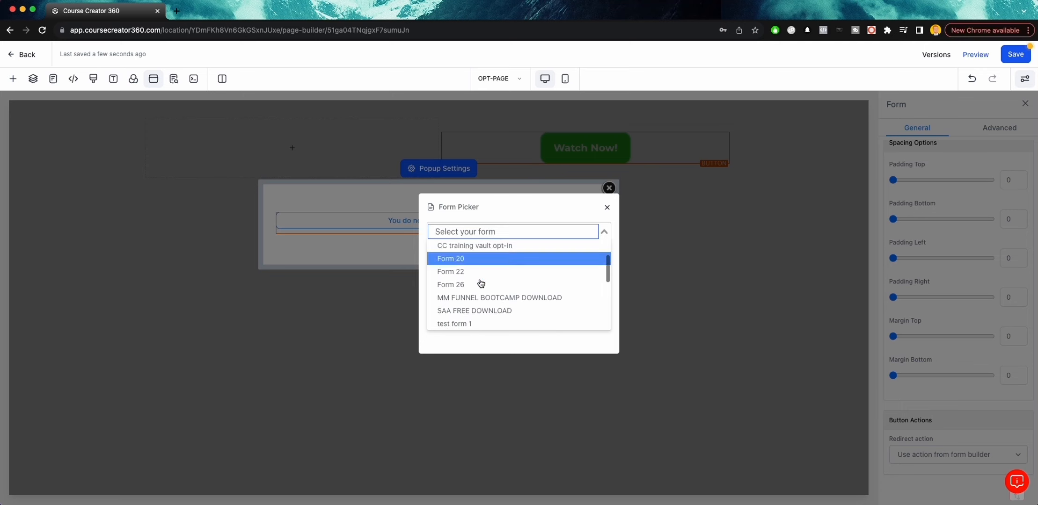
pyautogui.click(465, 324)
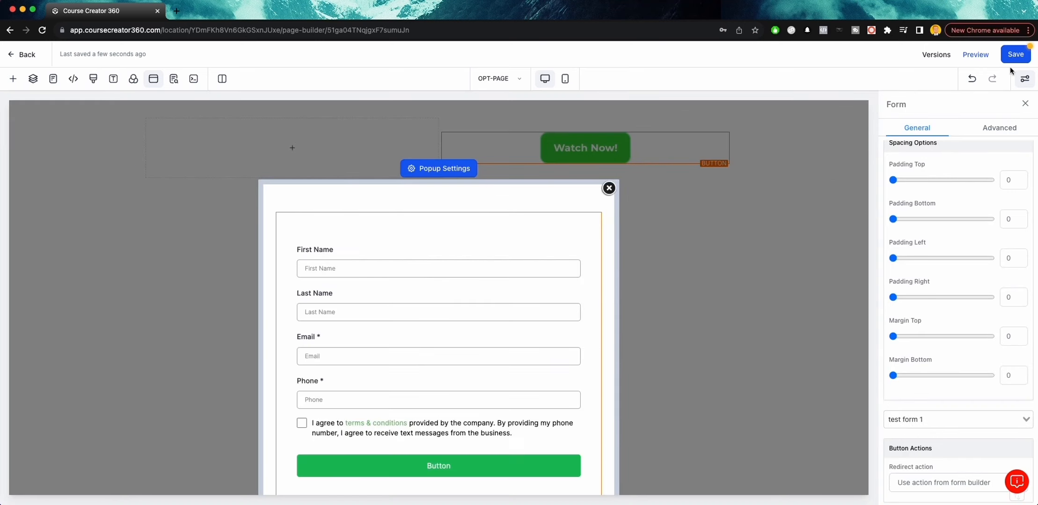
pyautogui.click(1012, 55)
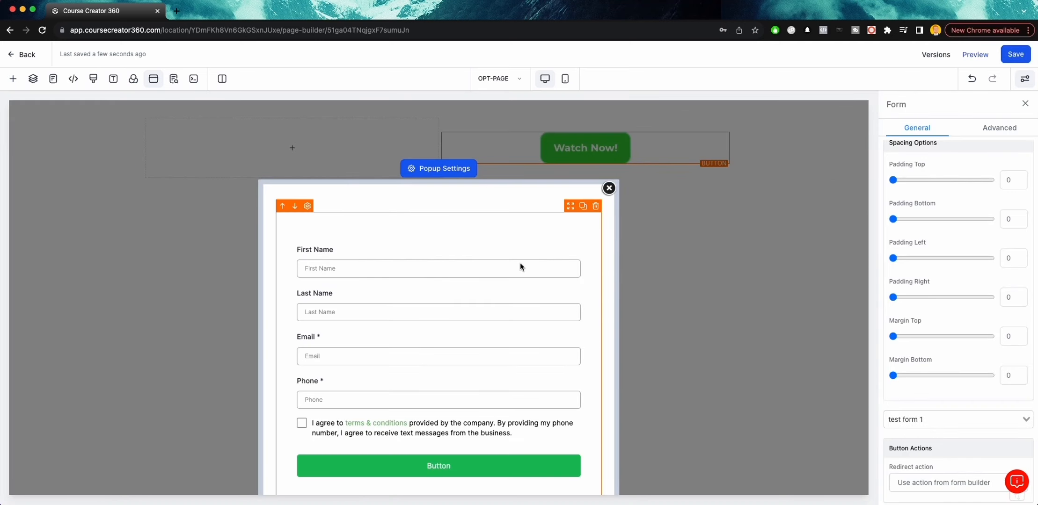
# Step: Set the popup form's redirect action to Go to Next step, save the page and close the popup
pyautogui.scroll(-1, 518, 262)
pyautogui.scroll(-1, 518, 262)
pyautogui.scroll(-1, 925, 339)
pyautogui.scroll(-1, 925, 339)
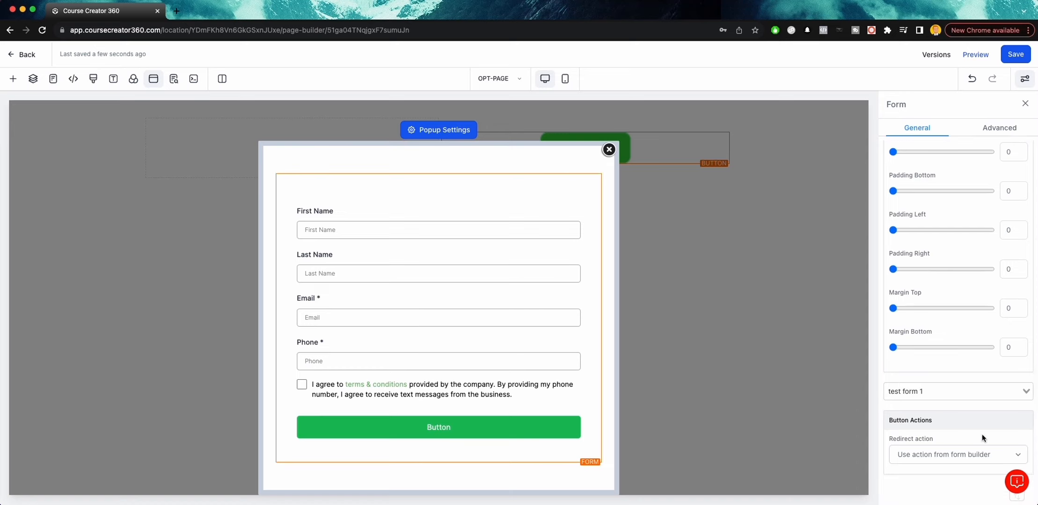
pyautogui.moveTo(888, 439); pyautogui.dragTo(969, 439)
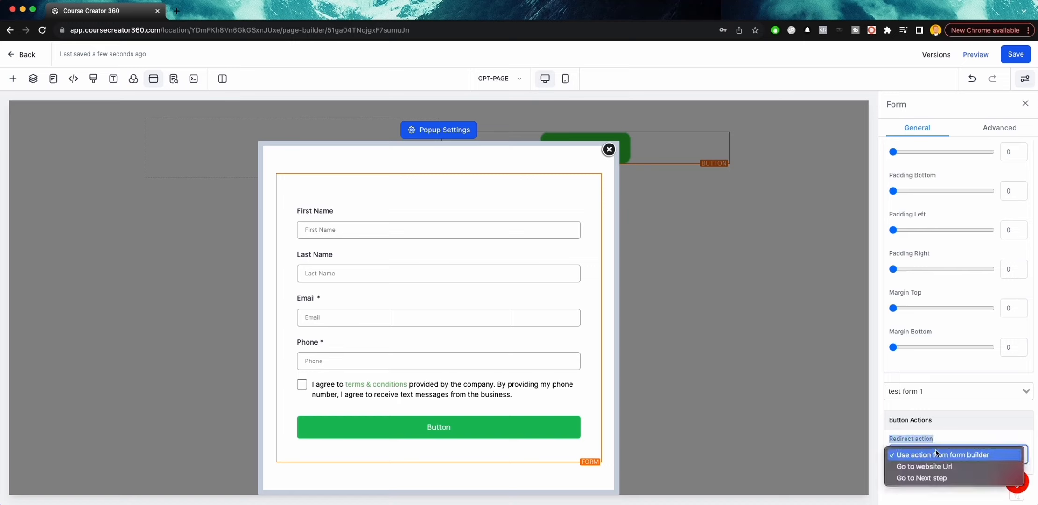
pyautogui.click(935, 450)
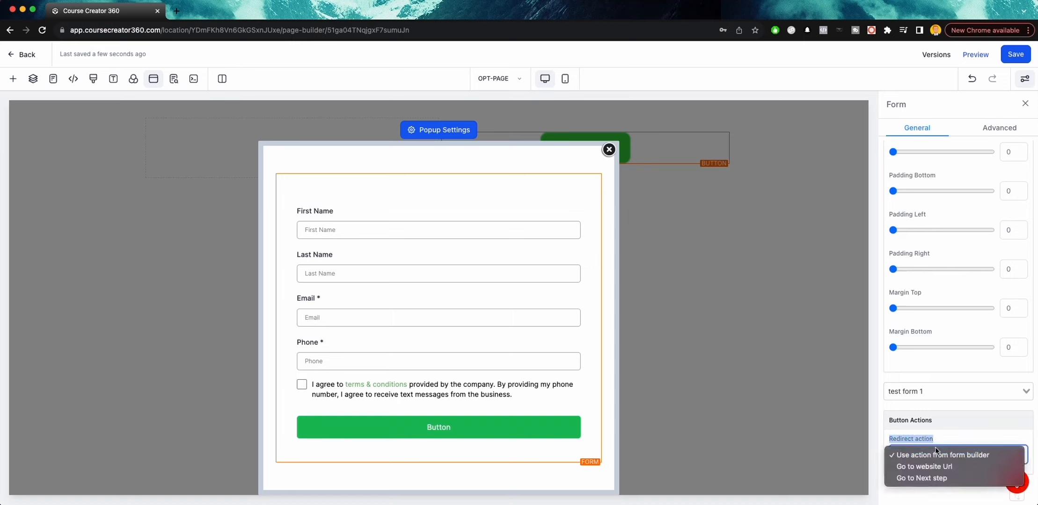
pyautogui.click(925, 478)
pyautogui.click(1011, 55)
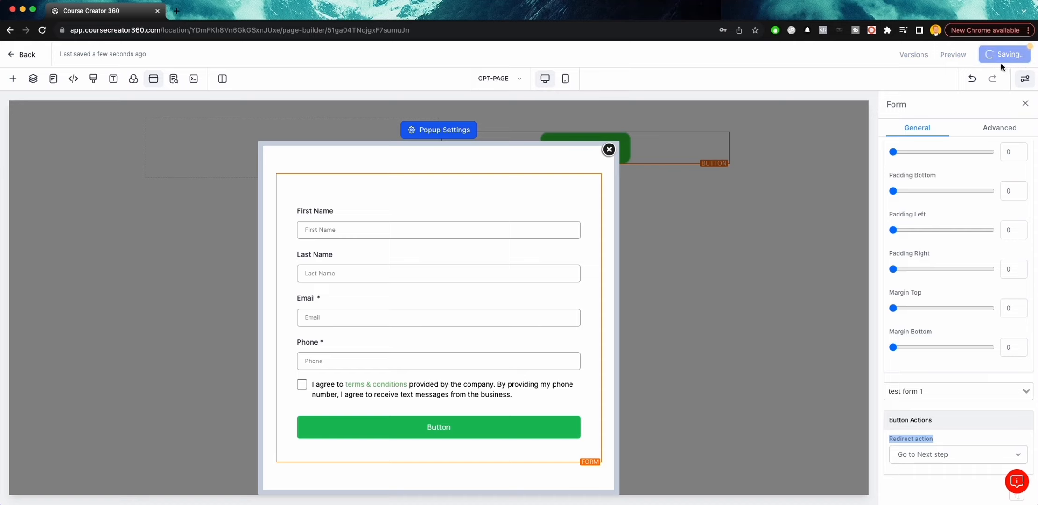
pyautogui.click(608, 150)
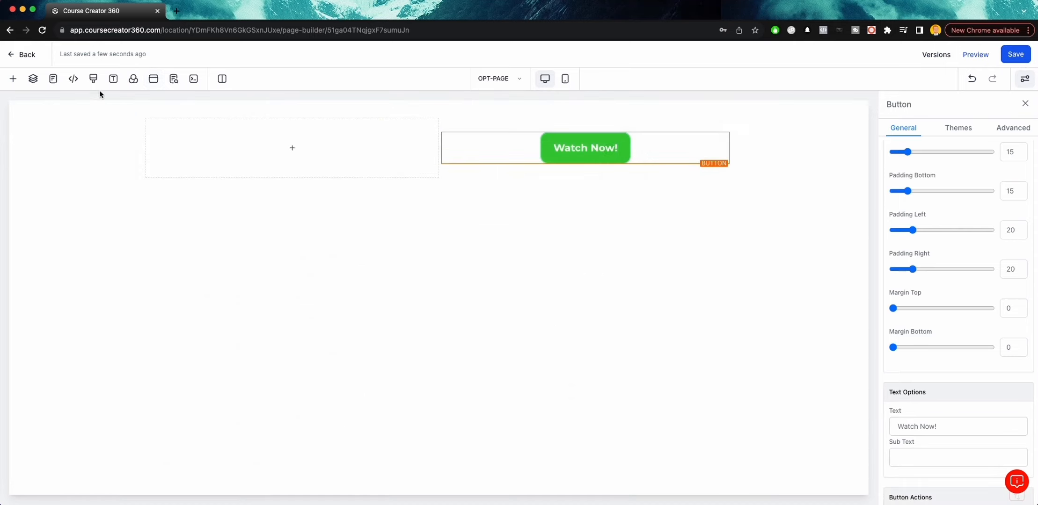
# Step: Leave the page builder and look through the folders in the Automation workflow list
pyautogui.click(21, 55)
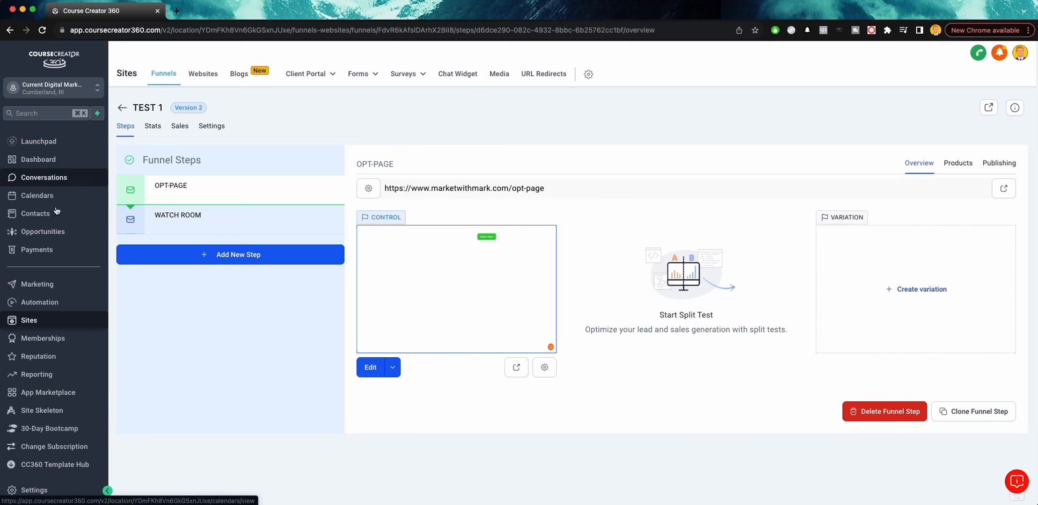
pyautogui.click(39, 303)
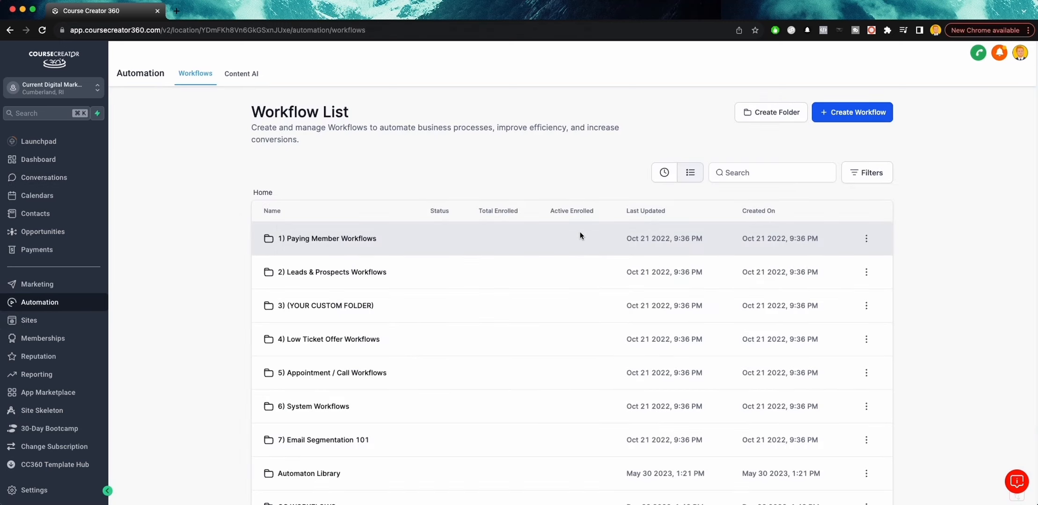
pyautogui.scroll(-2, 538, 237)
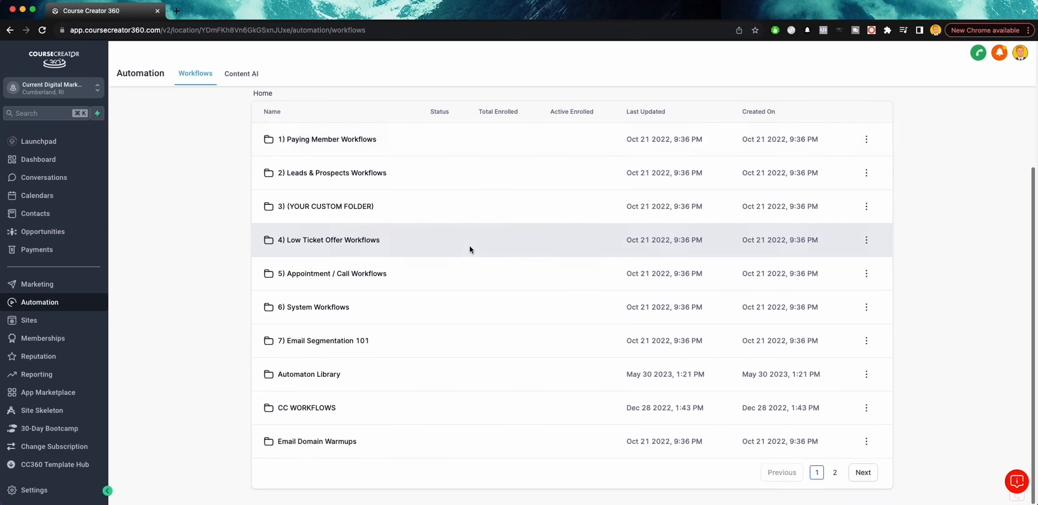
pyautogui.scroll(2, 470, 248)
pyautogui.scroll(-2, 477, 251)
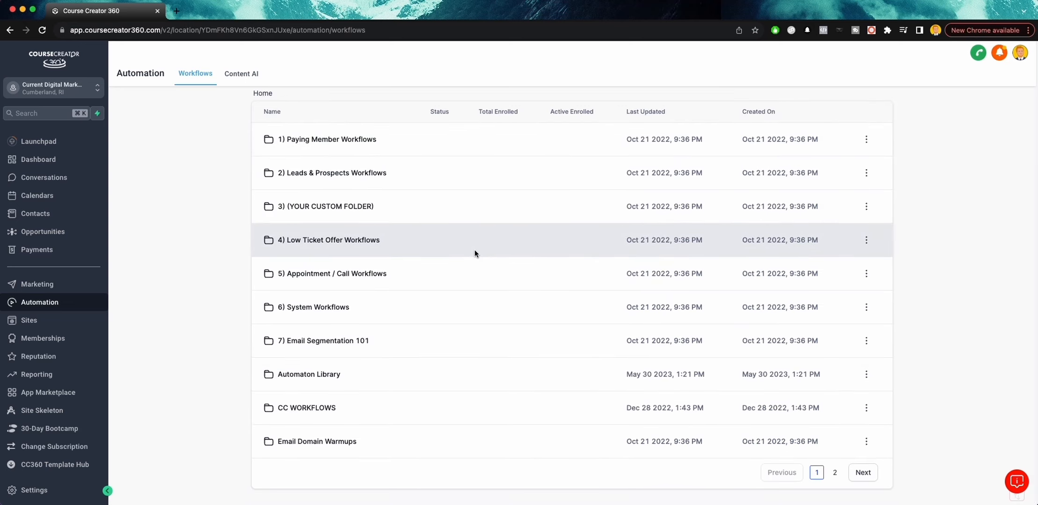
pyautogui.scroll(2, 473, 253)
pyautogui.scroll(1, 468, 253)
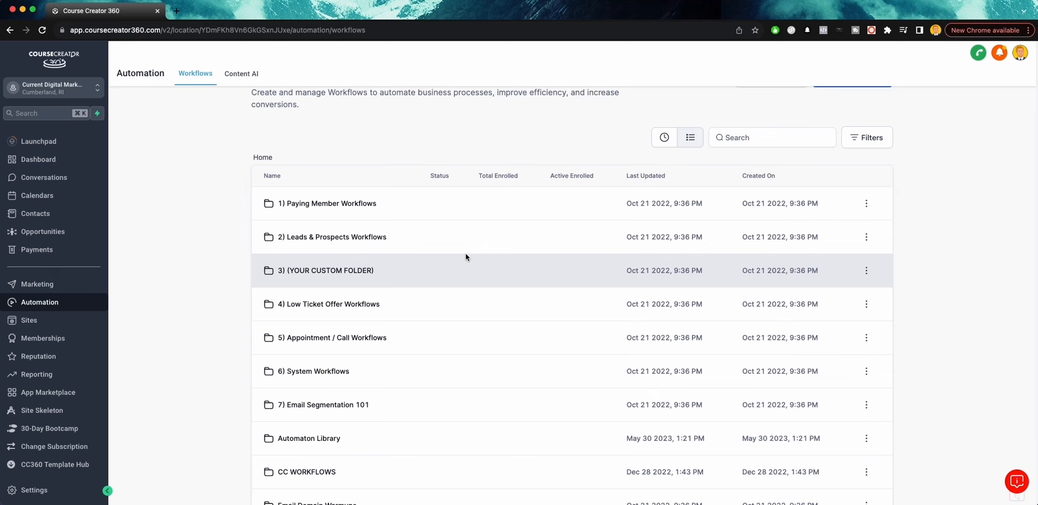
pyautogui.scroll(-2, 344, 340)
pyautogui.scroll(3, 330, 366)
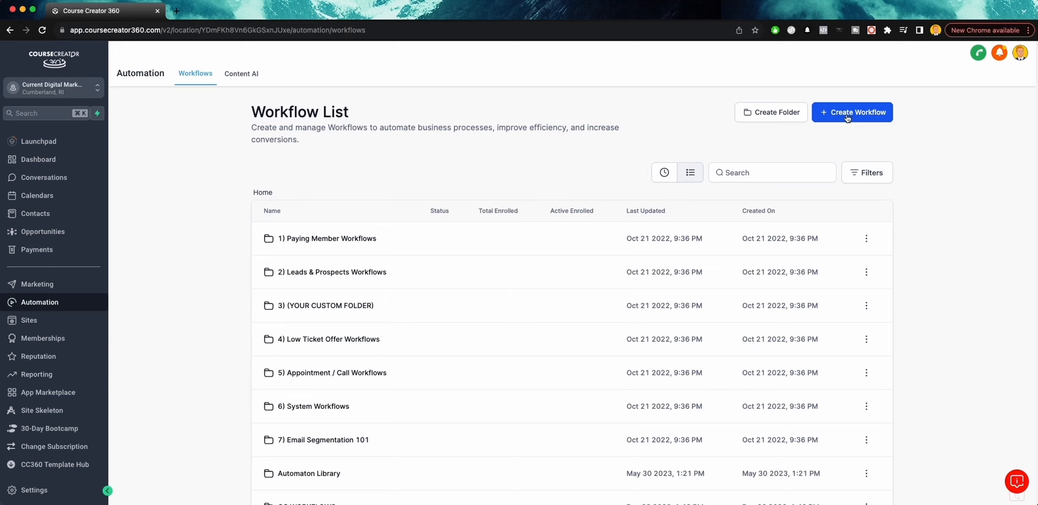
# Step: Create a new workflow from scratch and name it TEST 1
pyautogui.click(847, 118)
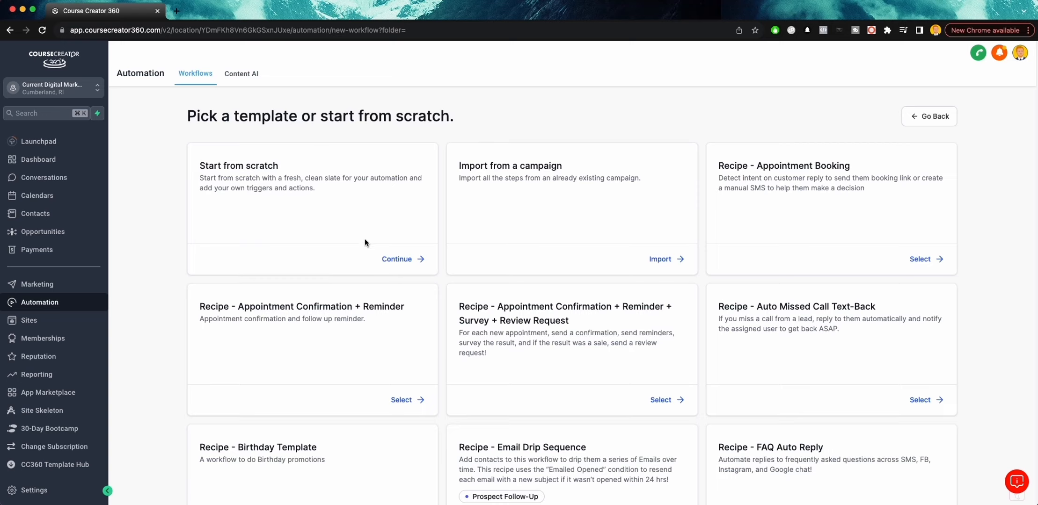
pyautogui.click(397, 259)
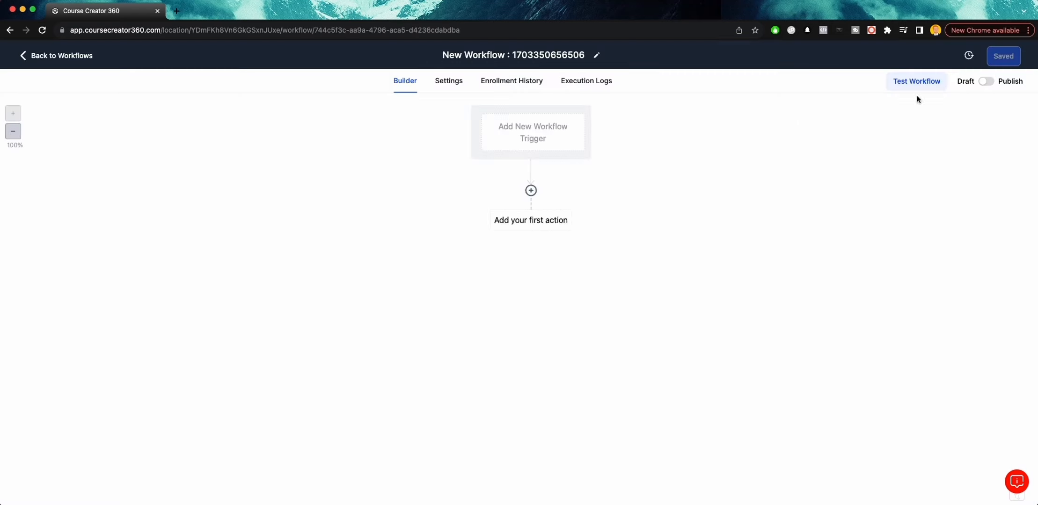
pyautogui.click(514, 55)
pyautogui.write('YES')
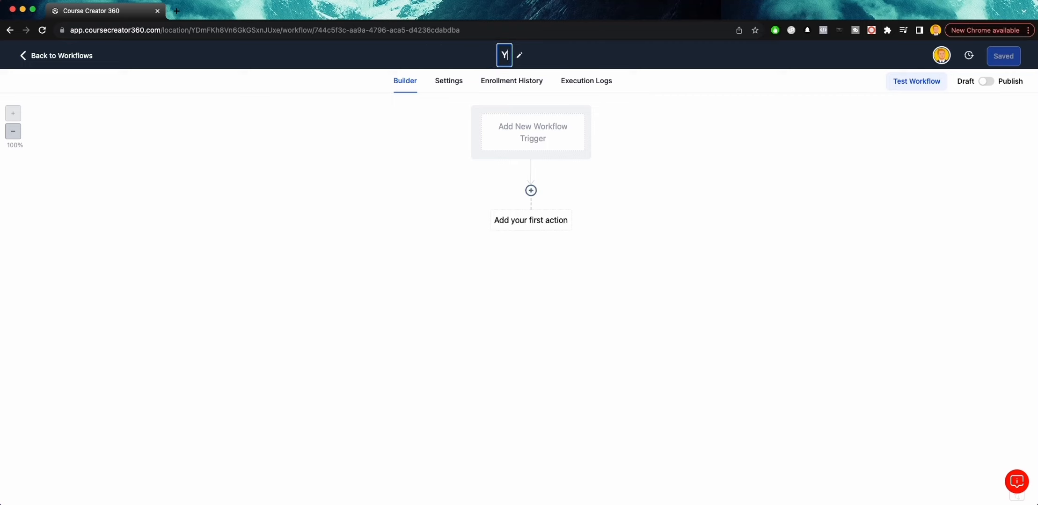
pyautogui.press('BackSpace')
pyautogui.press('BackSpace')
pyautogui.press('BackSpace')
pyautogui.write('TEST 1')
# Step: Find the Form Submitted trigger and add it as the workflow's trigger
pyautogui.click(533, 121)
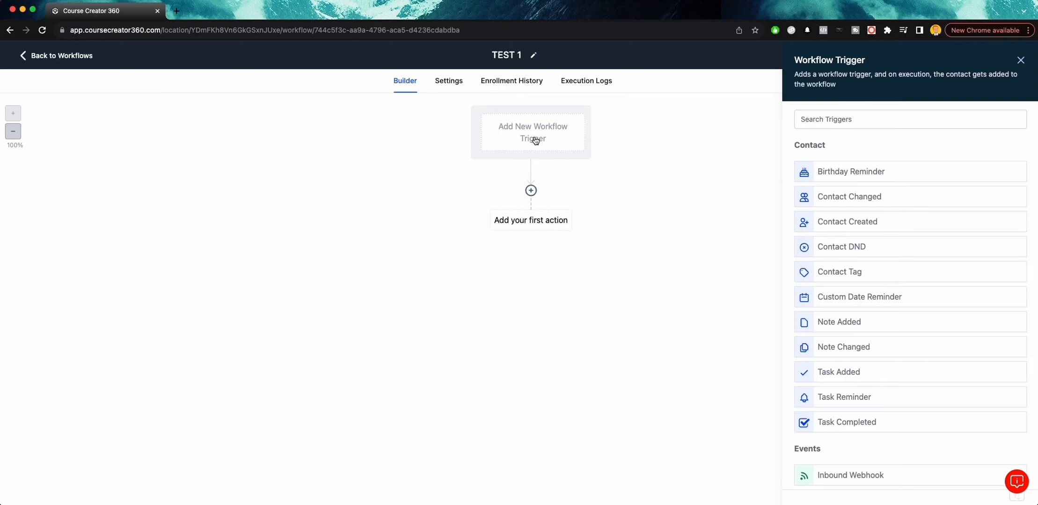
pyautogui.scroll(-7, 889, 273)
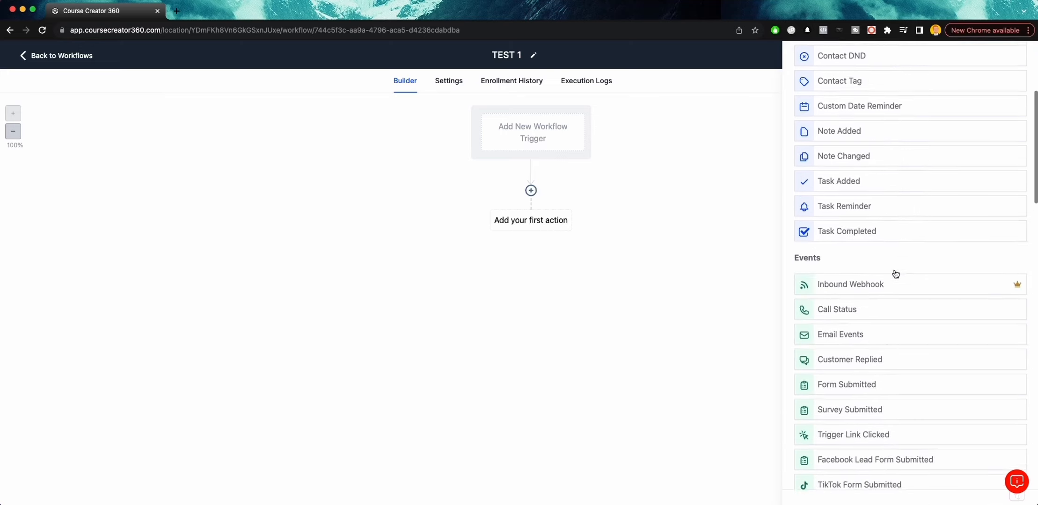
pyautogui.scroll(-2, 866, 260)
pyautogui.scroll(10, 863, 234)
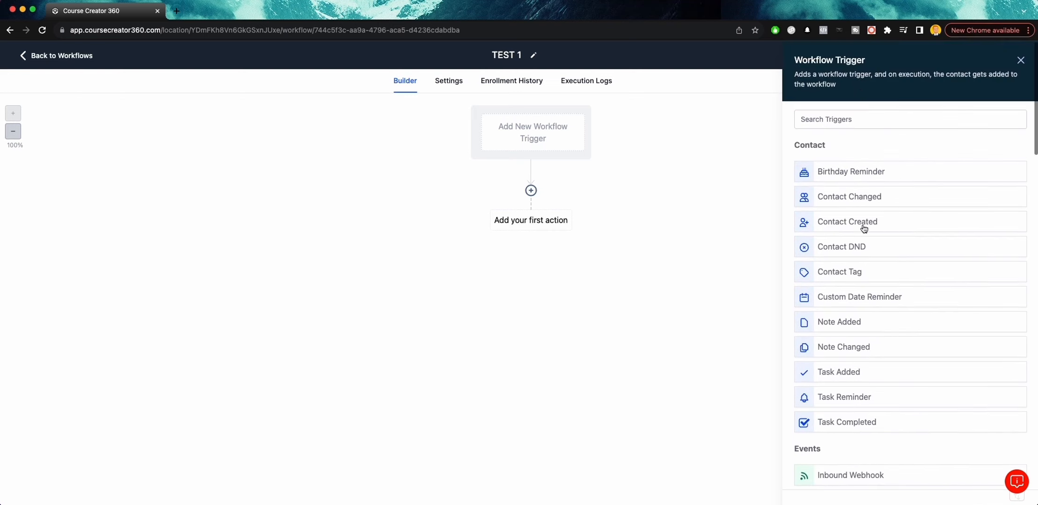
pyautogui.click(829, 119)
pyautogui.write('for')
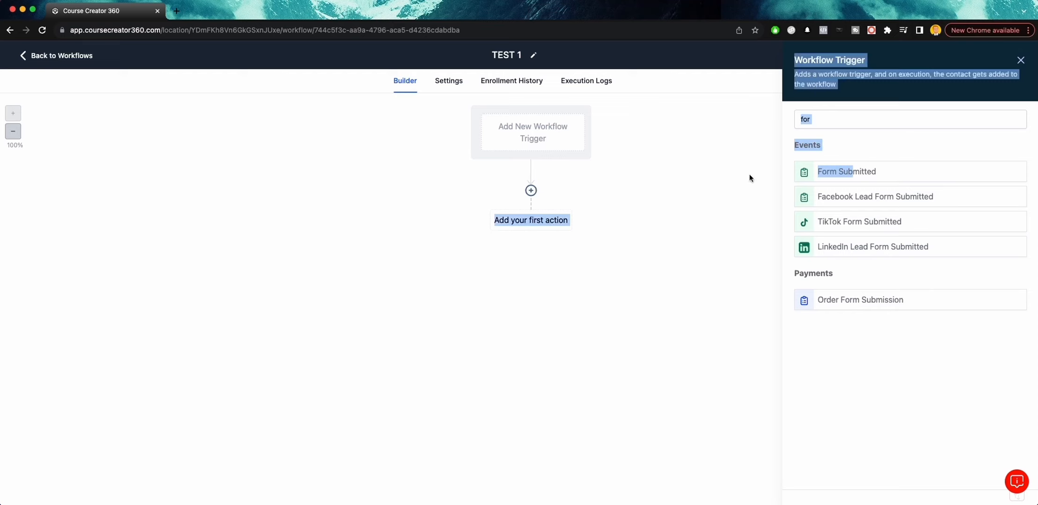
pyautogui.click(834, 171)
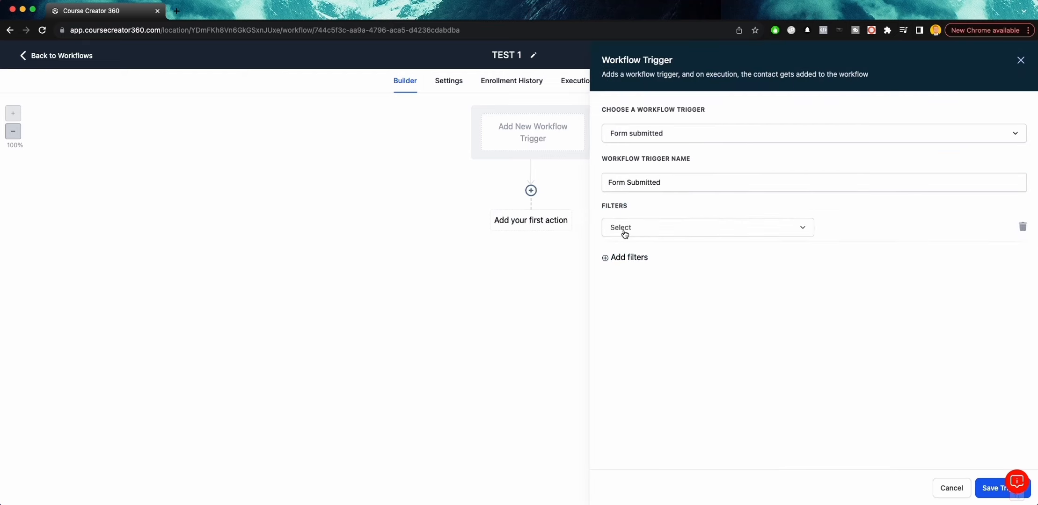
# Step: Filter the trigger so that Form is test form 1 and save the trigger
pyautogui.click(624, 232)
pyautogui.click(637, 298)
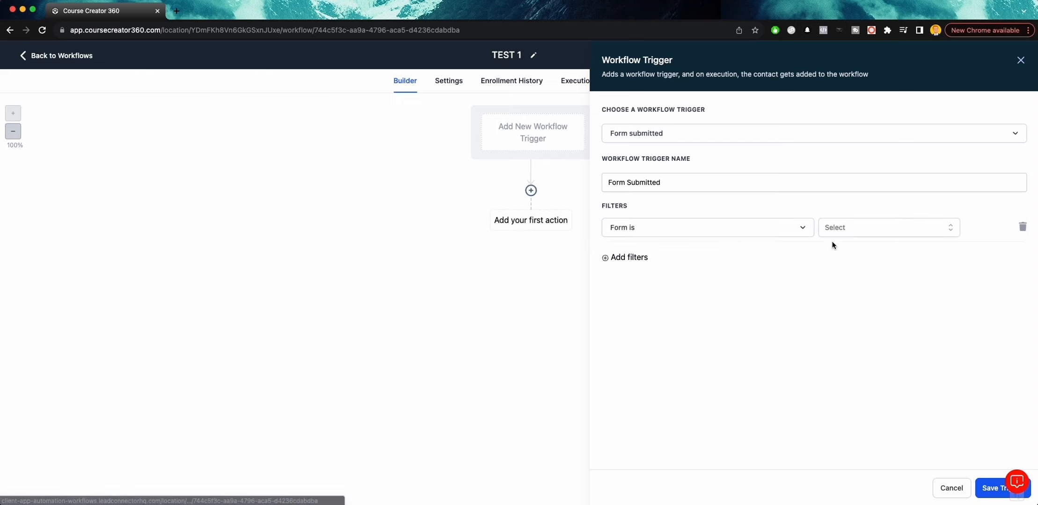
pyautogui.click(849, 228)
pyautogui.write('tw')
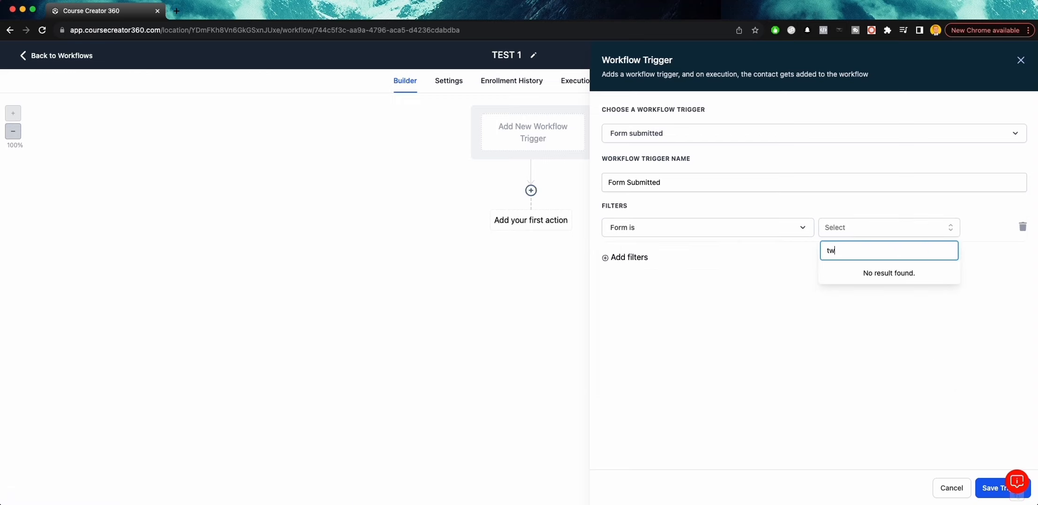
pyautogui.press('BackSpace')
pyautogui.write('es')
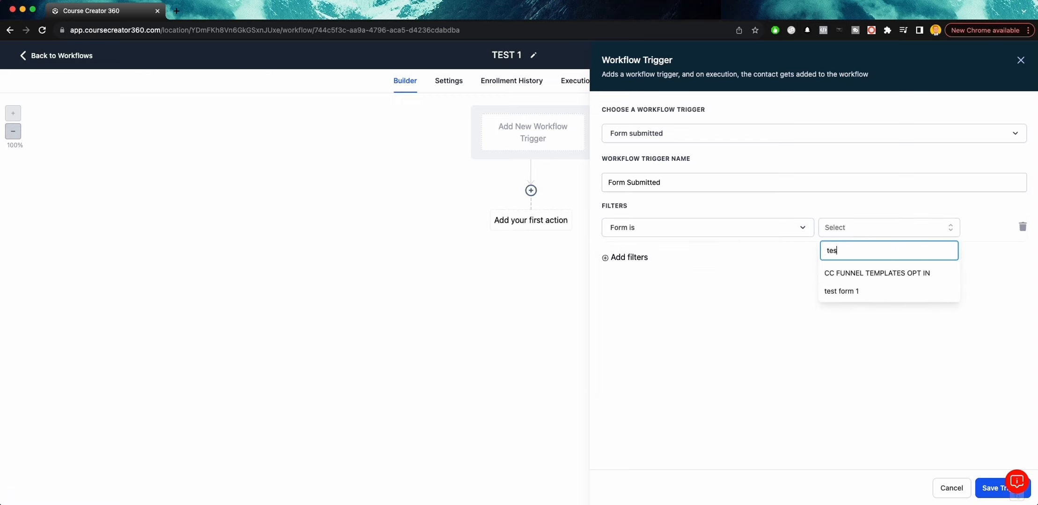
pyautogui.click(847, 293)
pyautogui.click(989, 486)
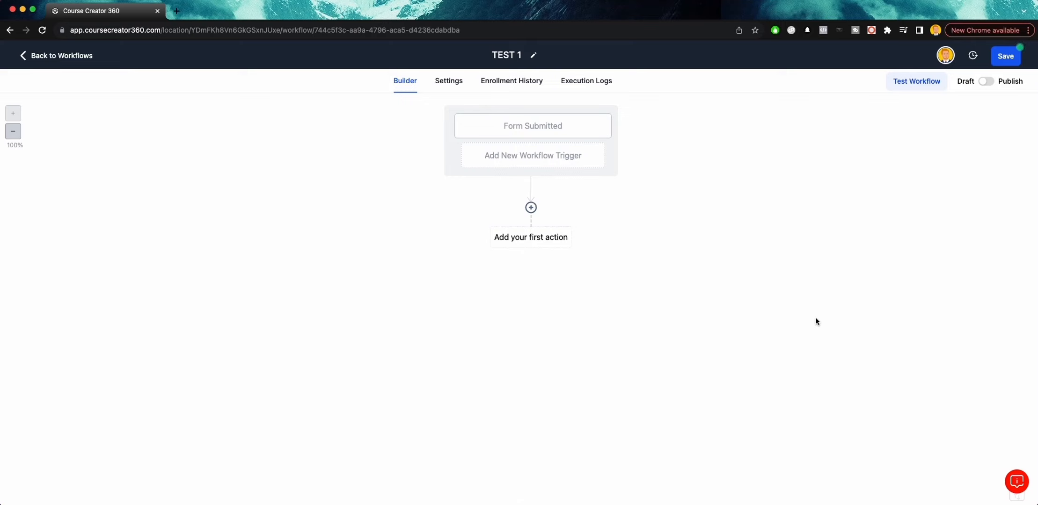
# Step: Open the Send Email action from the workflow's first action slot, review its settings and close it without saving
pyautogui.click(531, 208)
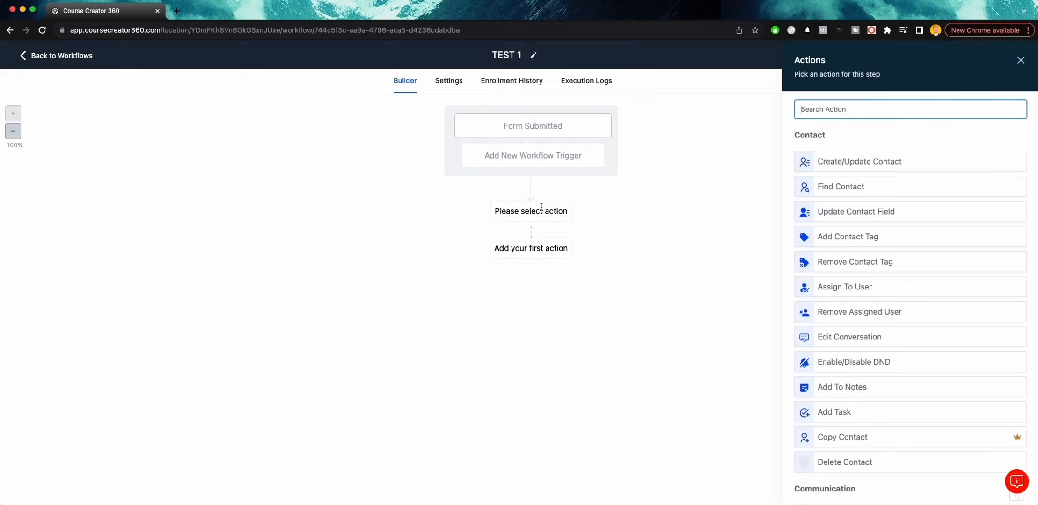
pyautogui.write('em')
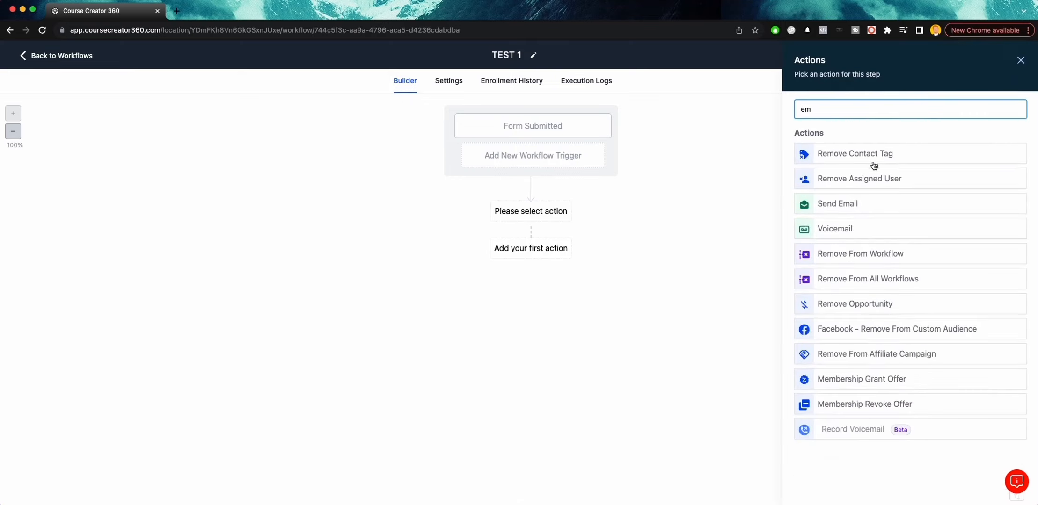
pyautogui.click(858, 205)
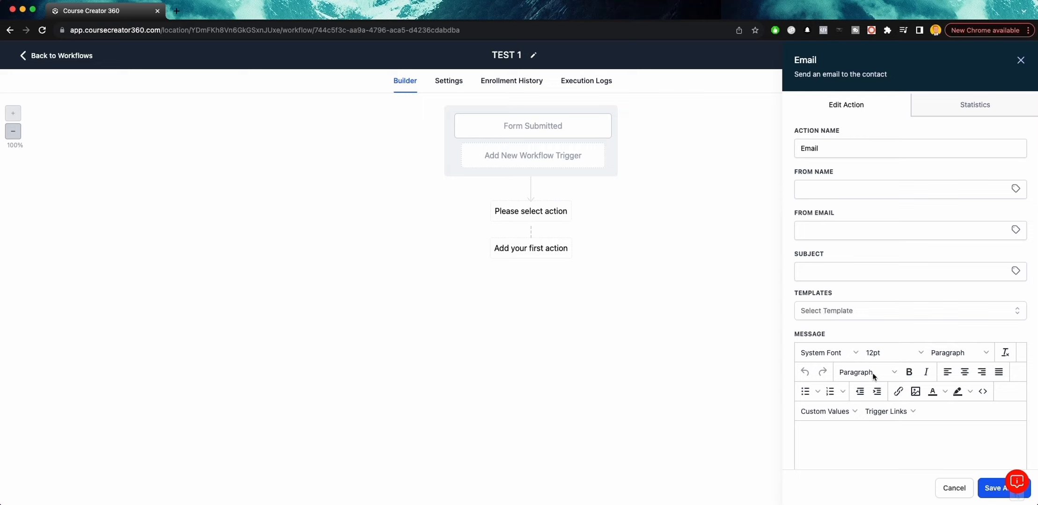
pyautogui.scroll(-2, 880, 412)
pyautogui.scroll(2, 806, 399)
pyautogui.click(1021, 60)
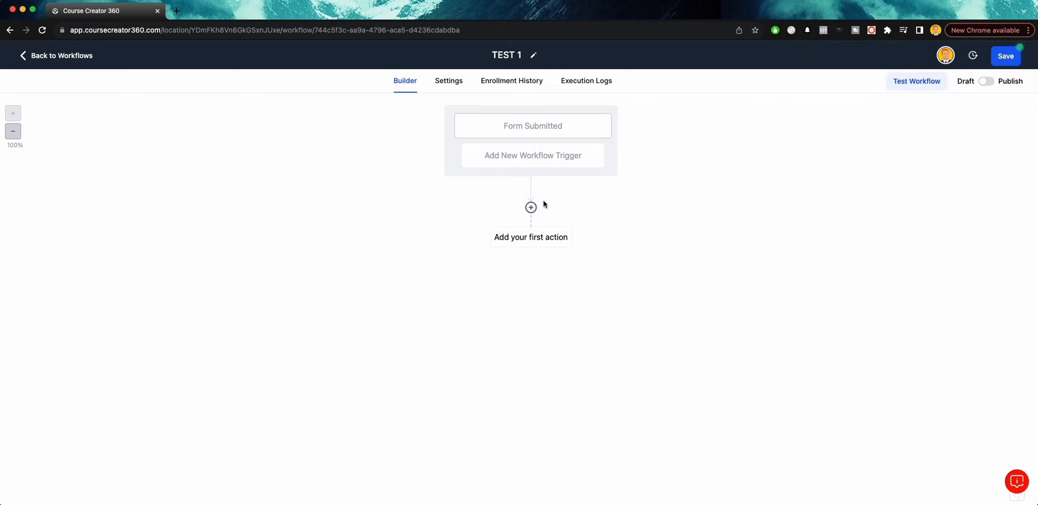
# Step: Find the Wait action and choose it as the first action after the Form Submitted trigger
pyautogui.click(531, 209)
pyautogui.write('wair')
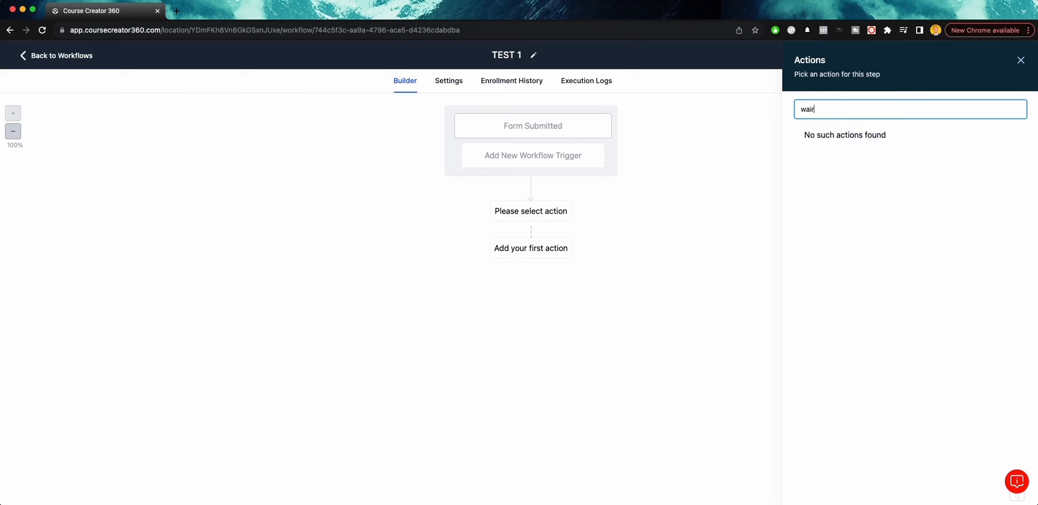
pyautogui.press('BackSpace')
pyautogui.write('t')
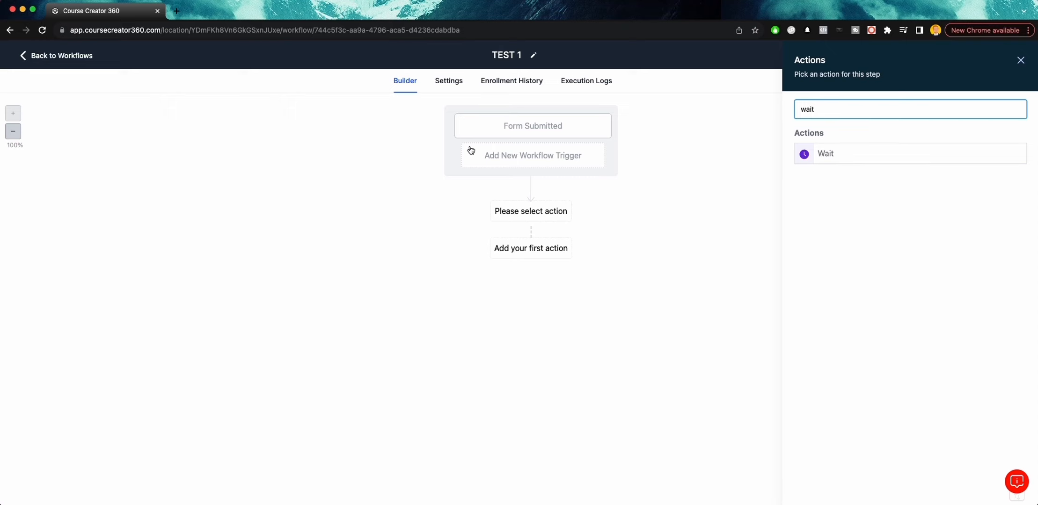
pyautogui.click(860, 162)
# Step: Set the wait's time delay to 45 minutes, name the action Wait 45 Mins and save it
pyautogui.click(631, 218)
pyautogui.write('45')
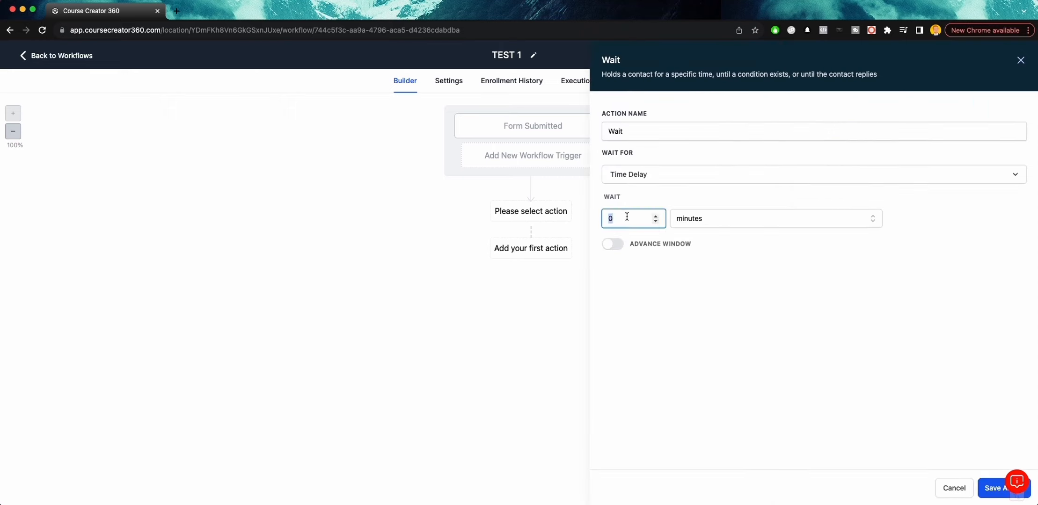
pyautogui.click(659, 131)
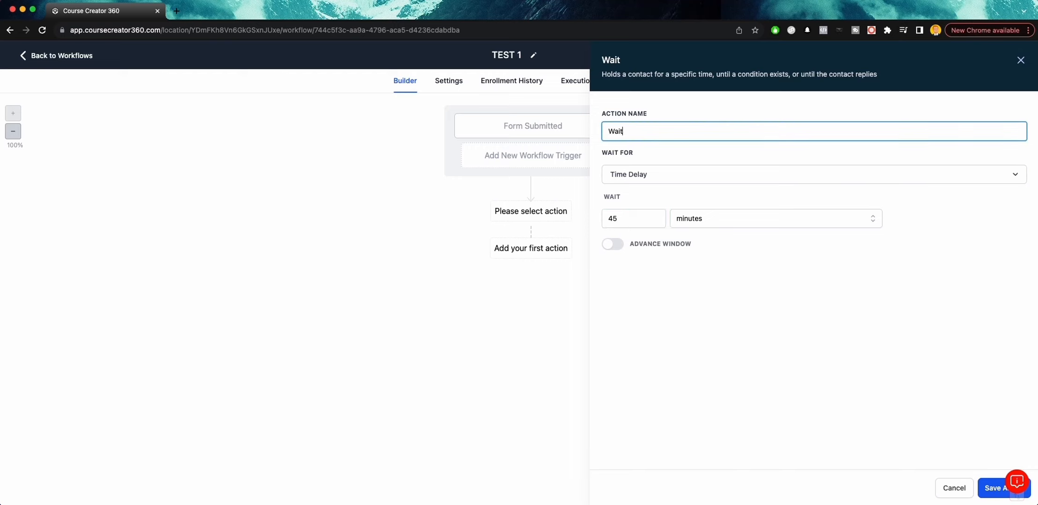
pyautogui.write('45 mins')
pyautogui.click(997, 489)
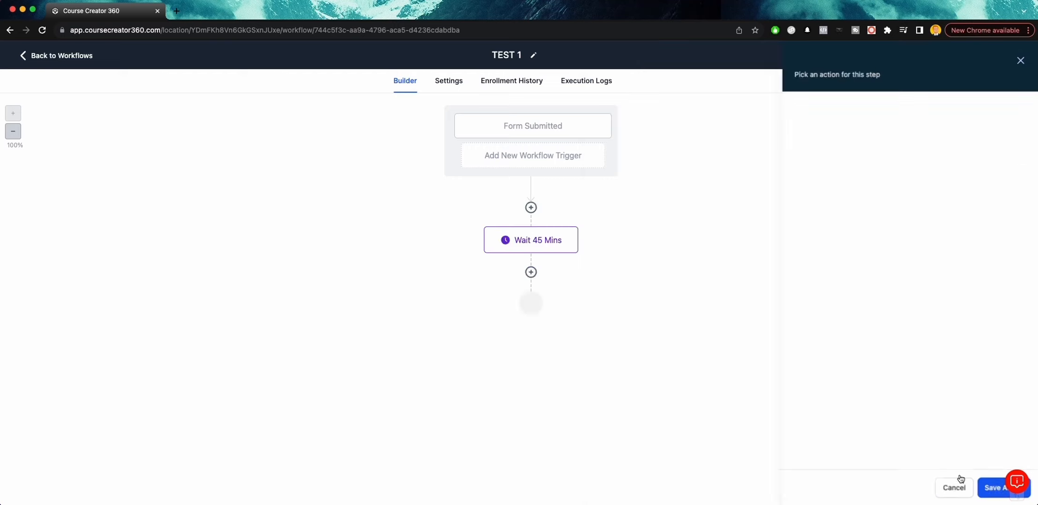
# Step: Open the Email action from the slot after Wait 45 Mins, review its settings and close it without saving
pyautogui.click(531, 273)
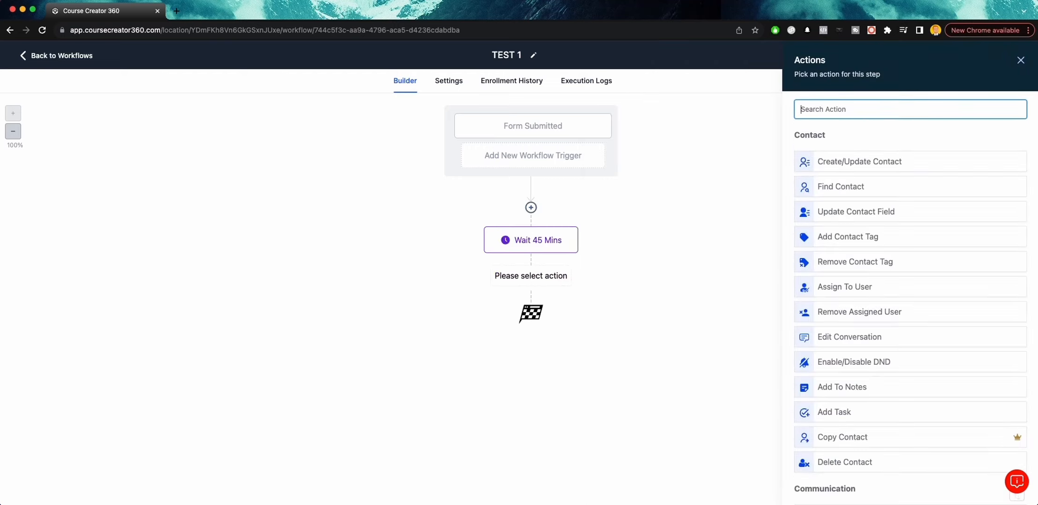
pyautogui.write('email')
pyautogui.click(879, 153)
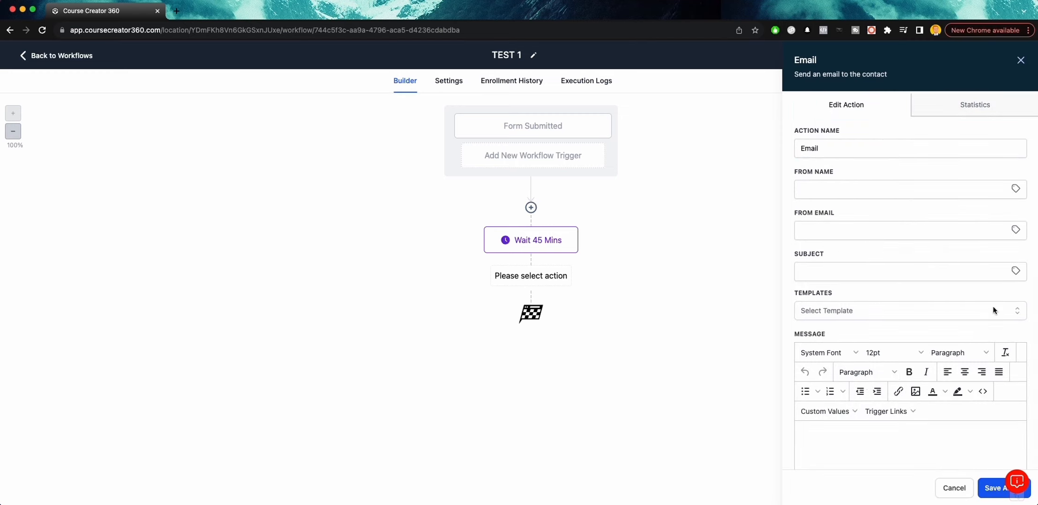
pyautogui.click(1018, 61)
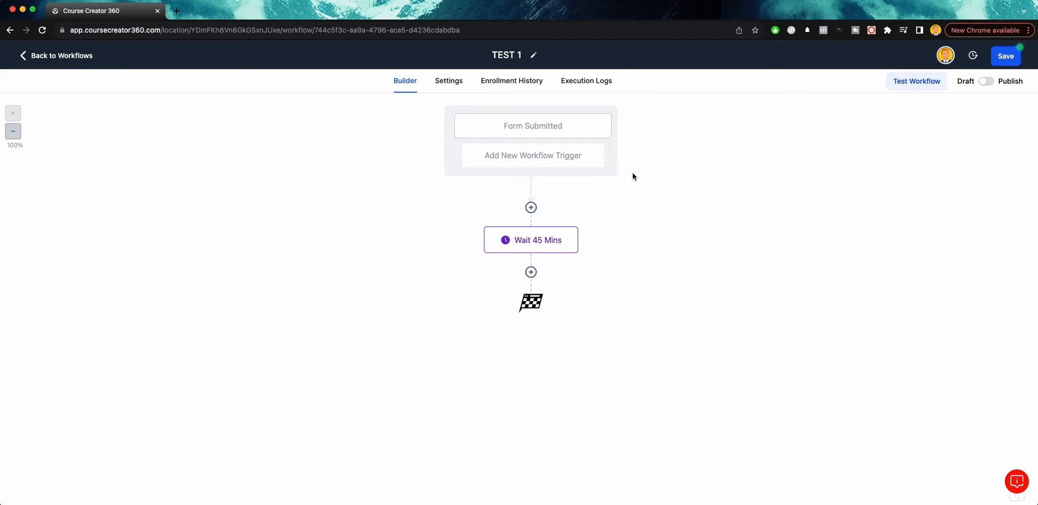
# Step: Look up the Send SMS action for the slot after Wait 45 Mins and close the action picker without adding anything
pyautogui.click(527, 274)
pyautogui.write('sms')
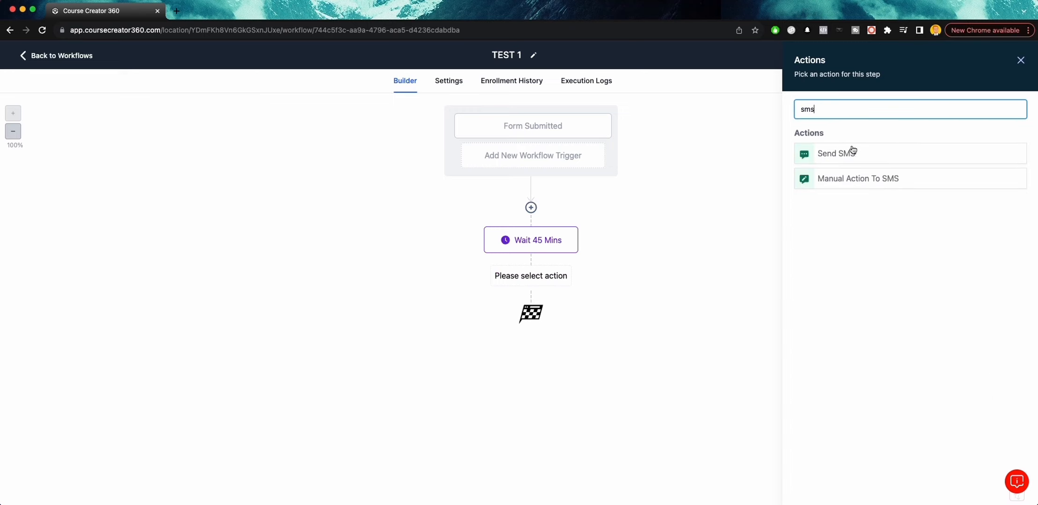
pyautogui.click(841, 157)
pyautogui.click(1022, 60)
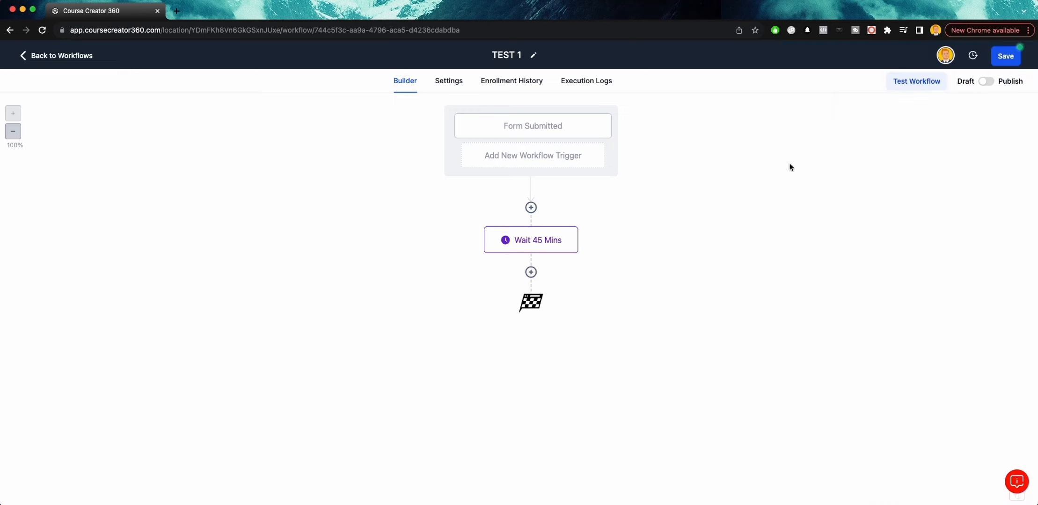
pyautogui.click(529, 273)
pyautogui.click(1021, 60)
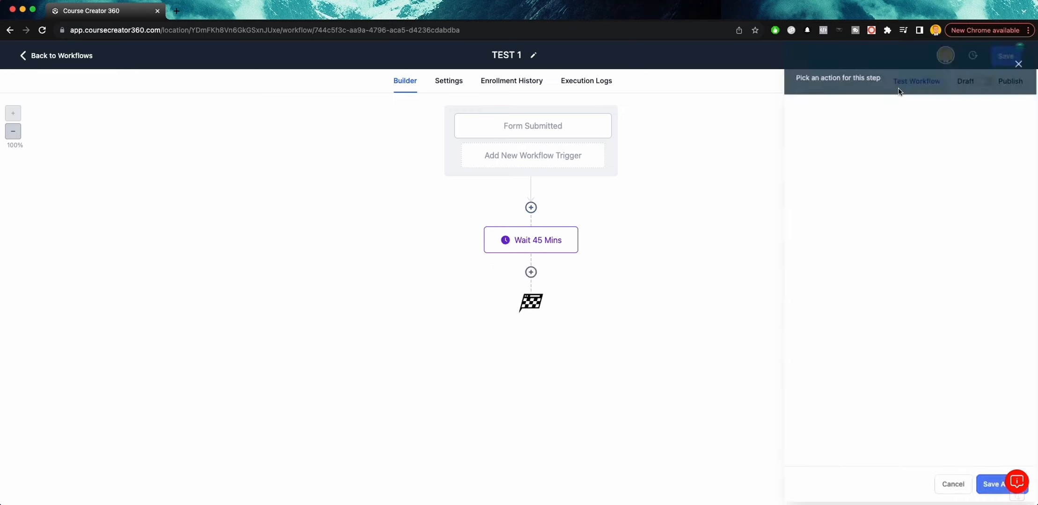
# Step: Insert an Add Contact Tag action before Wait 45 Mins and select the lead - master list tag
pyautogui.click(530, 207)
pyautogui.write('tag')
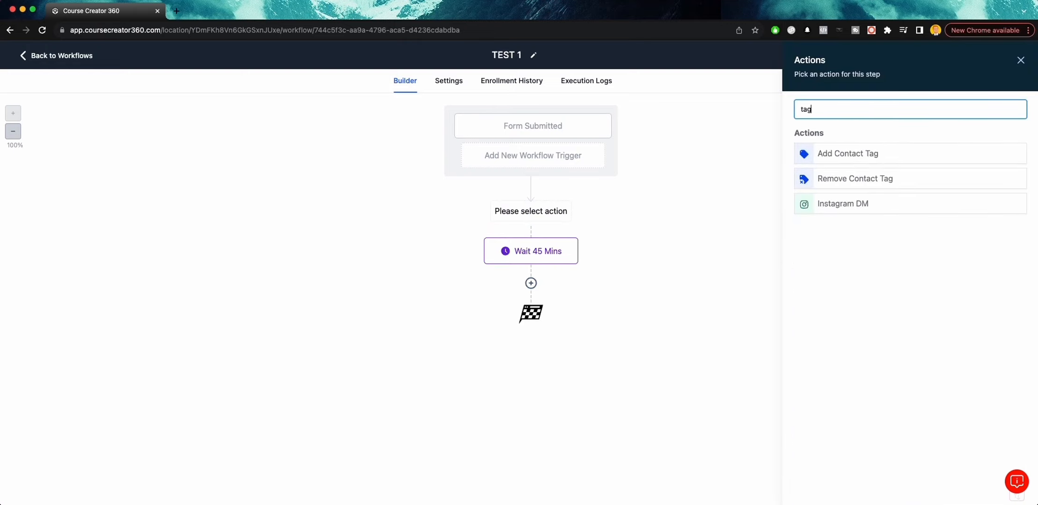
pyautogui.click(856, 161)
pyautogui.click(833, 175)
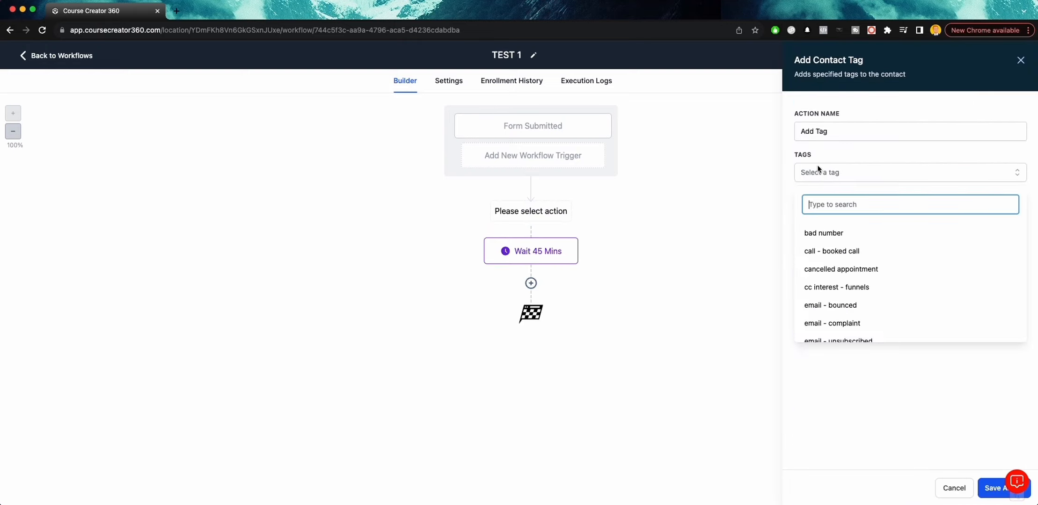
pyautogui.write('lead - ')
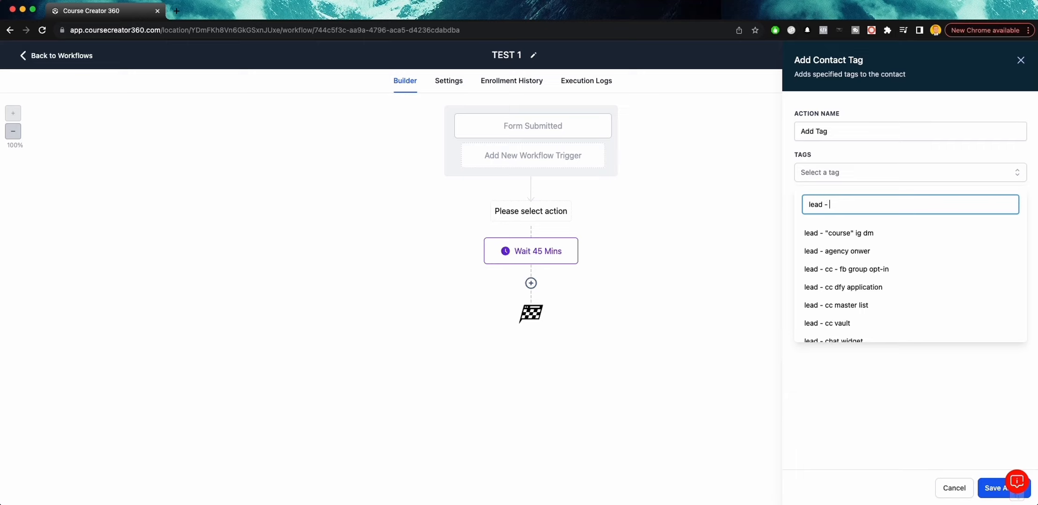
pyautogui.write('master')
pyautogui.click(848, 256)
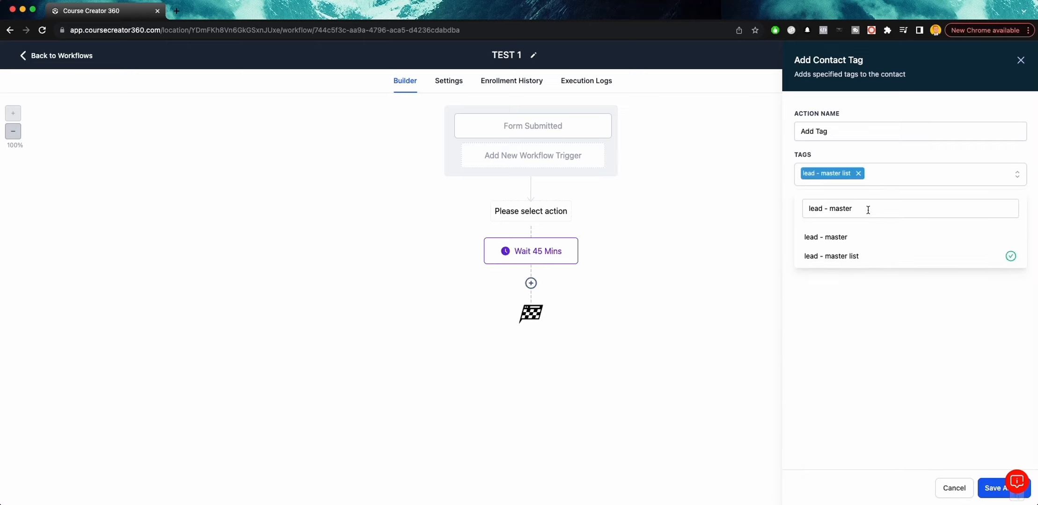
# Step: Change the tag search to lead - webinar 1 and save the Add Tag action
pyautogui.tripleClick(866, 209)
pyautogui.click(859, 209)
pyautogui.tripleClick(833, 208)
pyautogui.moveTo(833, 208); pyautogui.dragTo(866, 210)
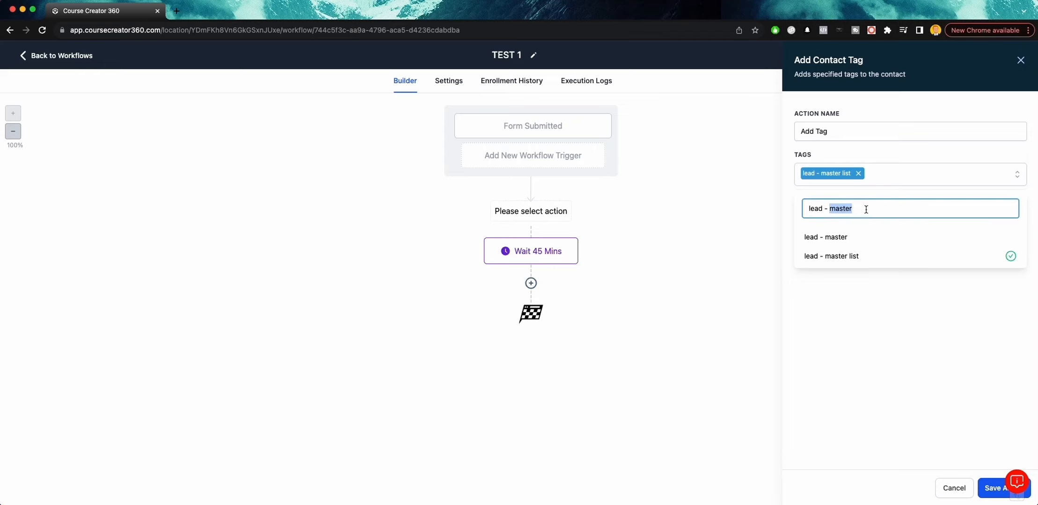
pyautogui.write('webinar 1')
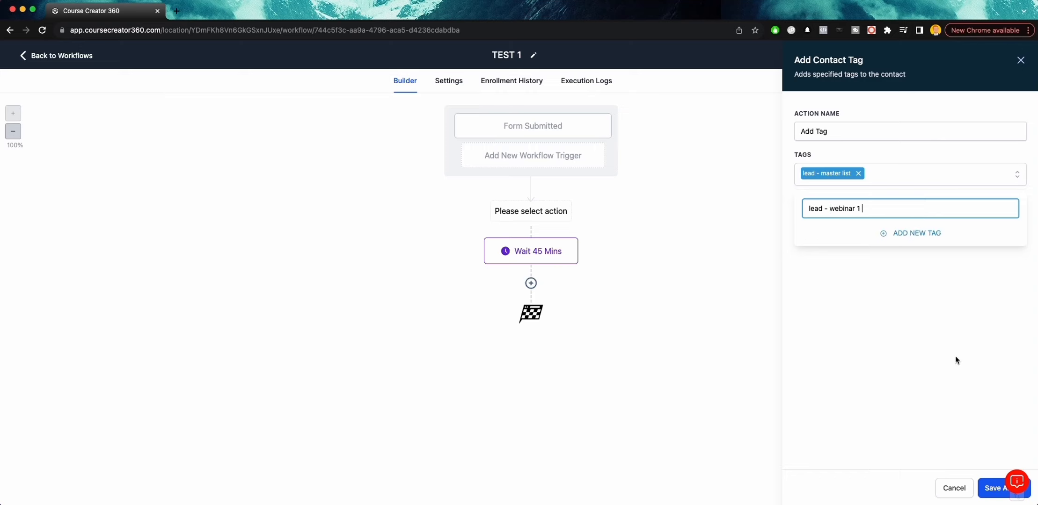
pyautogui.click(988, 489)
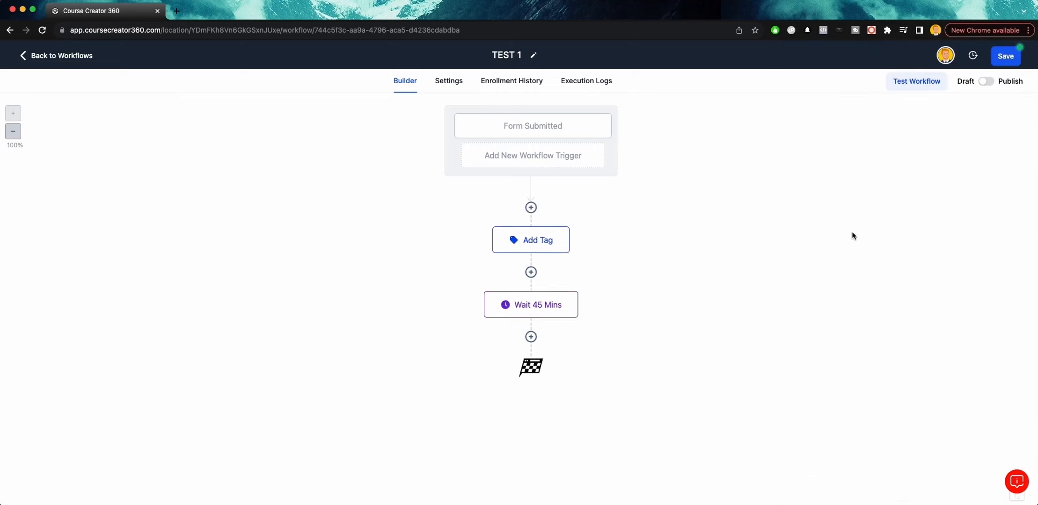
# Step: Publish and save the TEST 1 workflow and return to the workflow list
pyautogui.click(985, 82)
pyautogui.click(1007, 64)
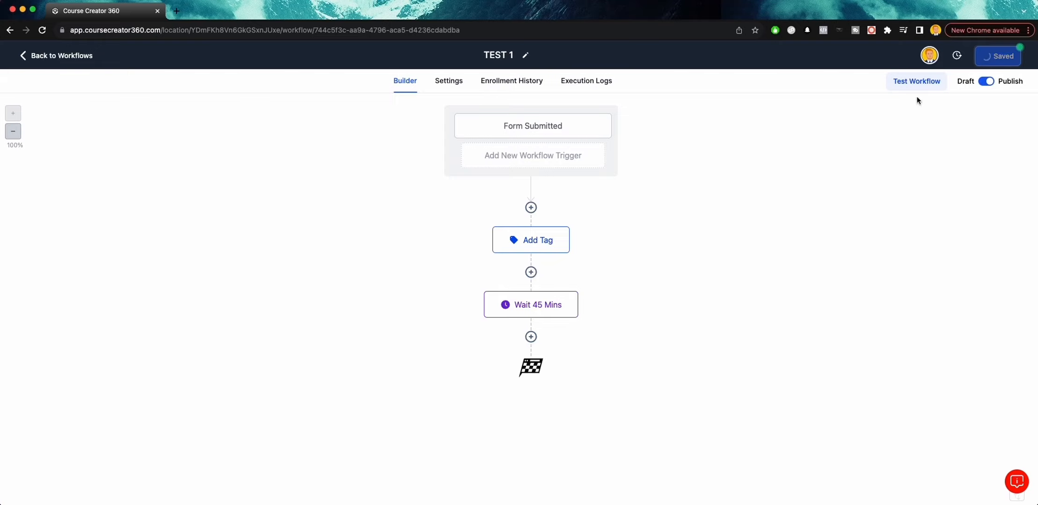
pyautogui.click(72, 56)
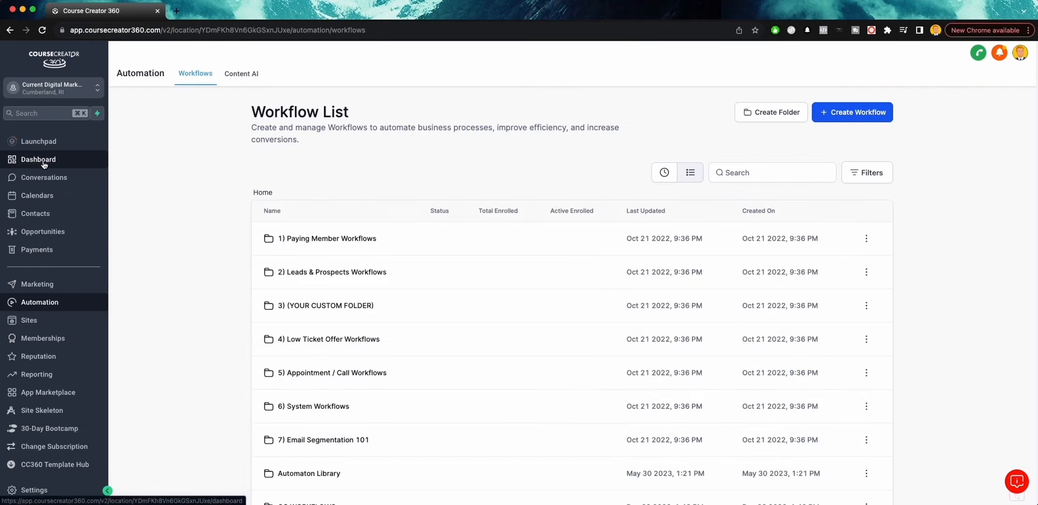
# Step: Visit the dashboard, look over the Marketing area and open its email templates
pyautogui.click(42, 159)
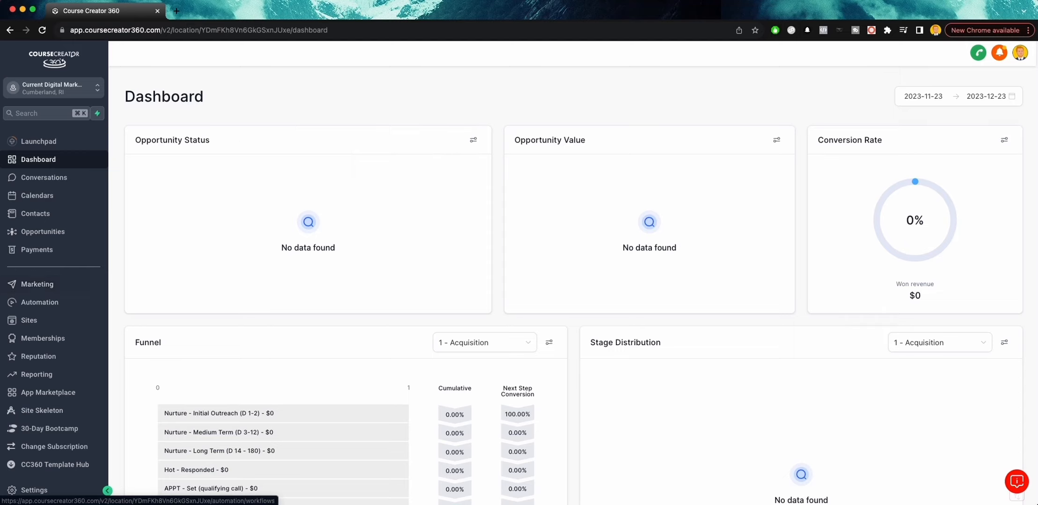
pyautogui.click(50, 290)
pyautogui.moveTo(256, 77)
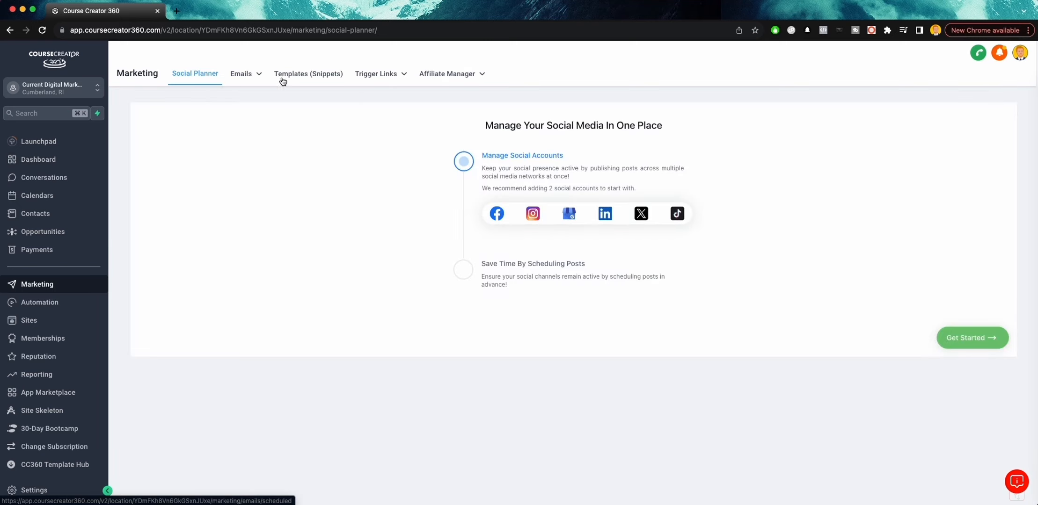
pyautogui.moveTo(458, 76)
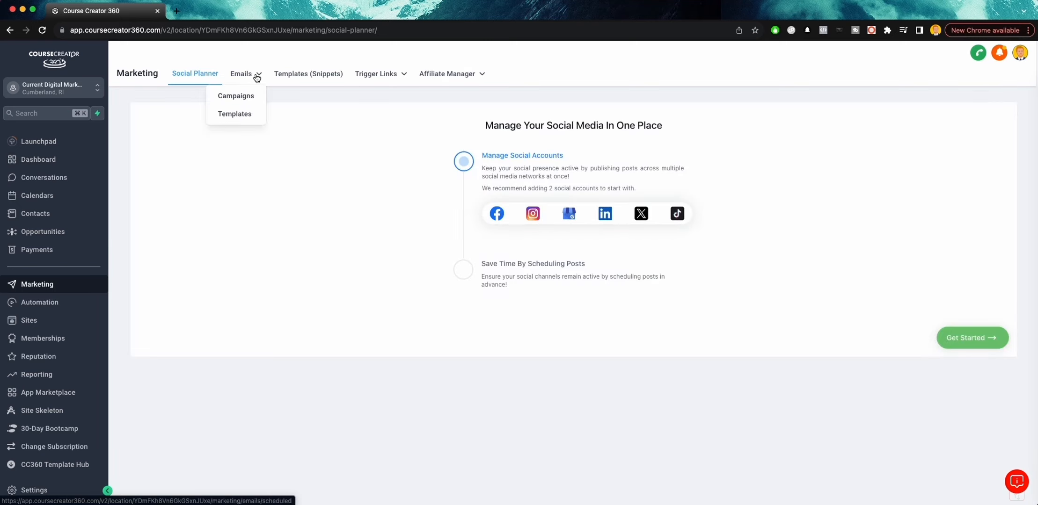
pyautogui.click(243, 105)
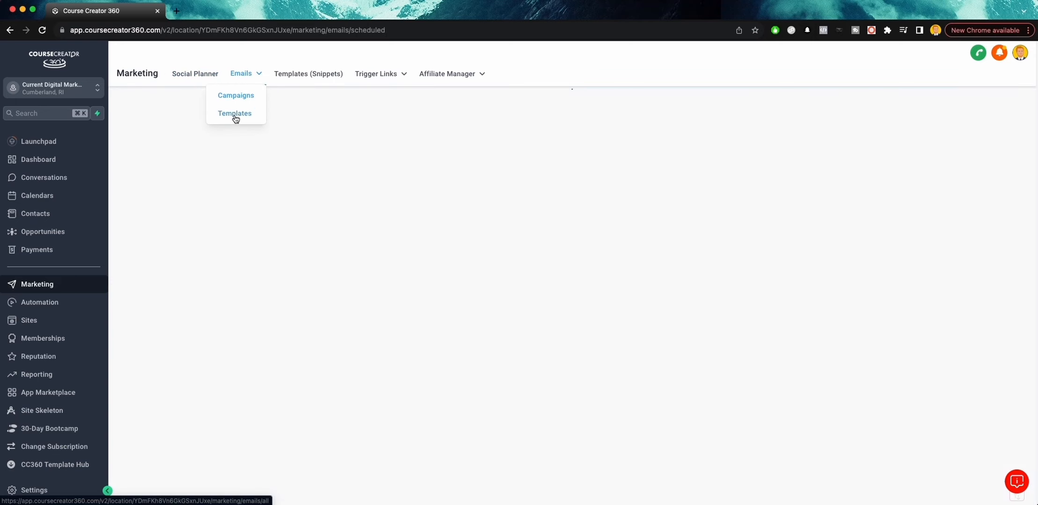
pyautogui.click(237, 113)
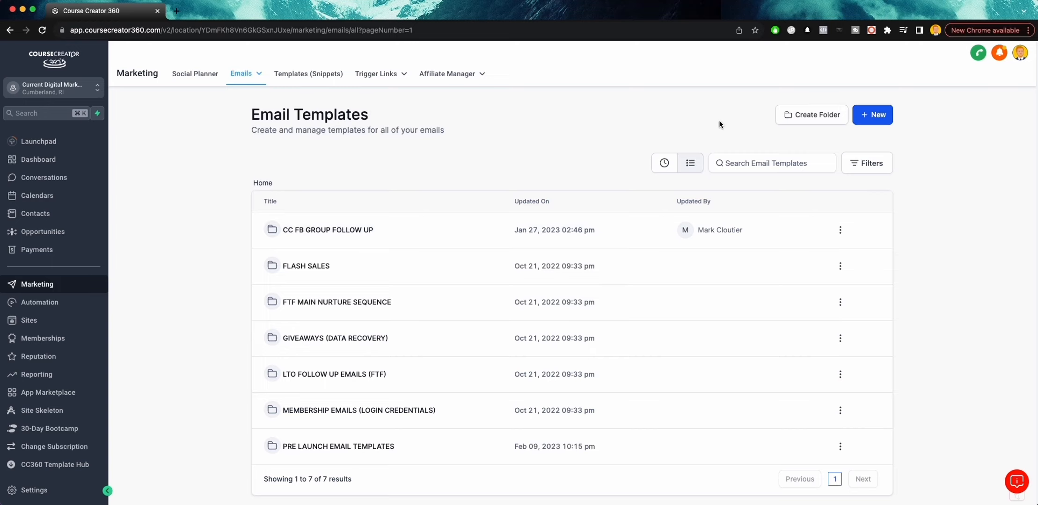
# Step: Review the options for creating a new email template and look through the existing template folders
pyautogui.click(883, 120)
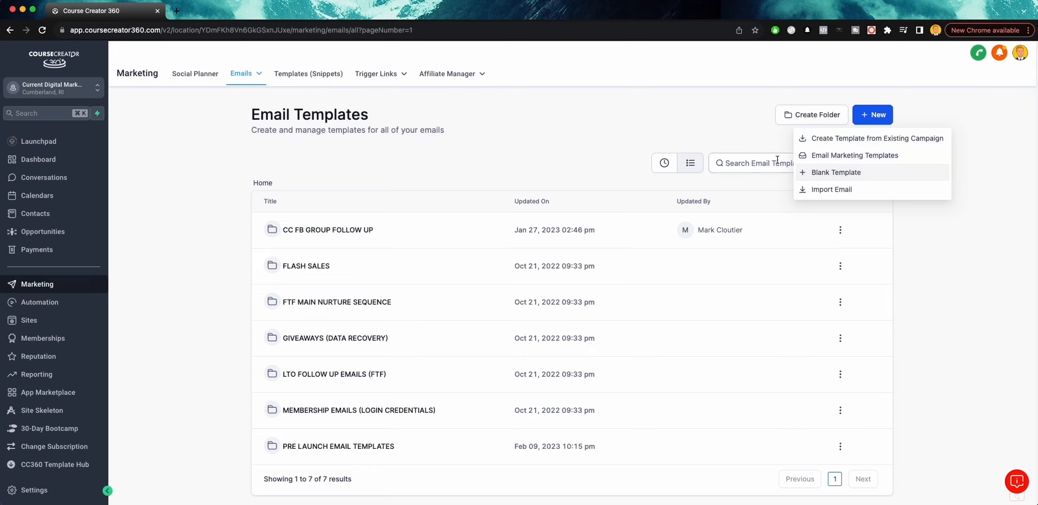
pyautogui.click(725, 131)
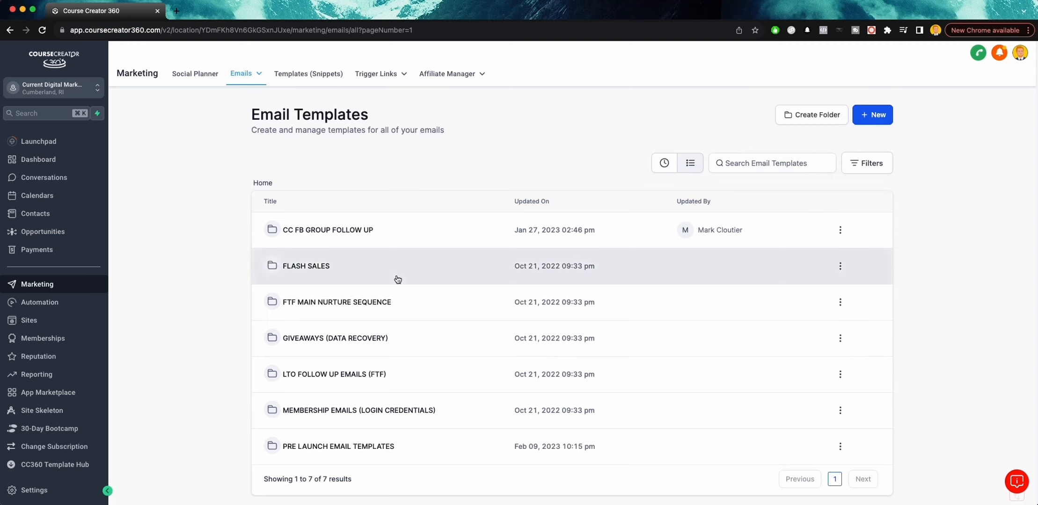
pyautogui.scroll(-1, 394, 278)
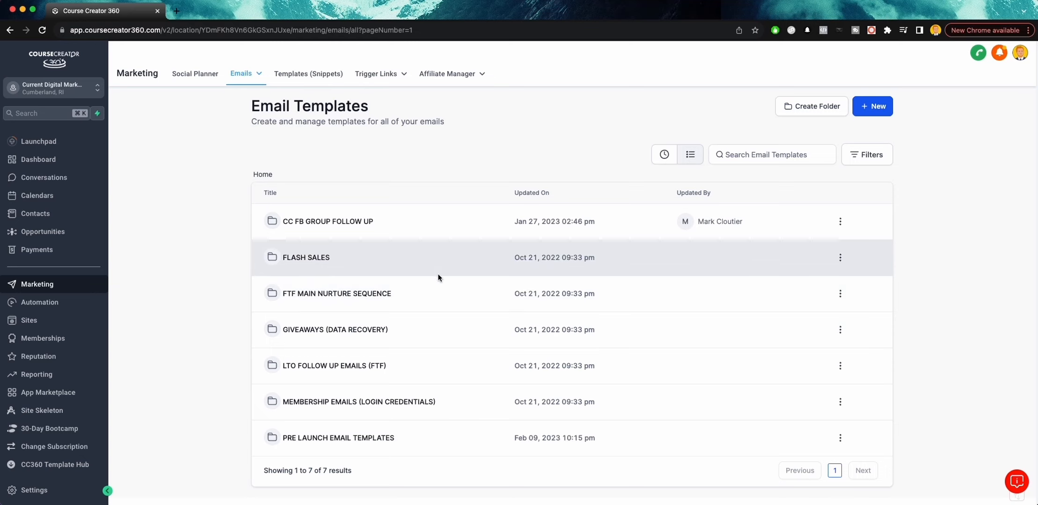
# Step: Open the email campaigns and create a new campaign from the Blank template in the Design Editor
pyautogui.moveTo(241, 73)
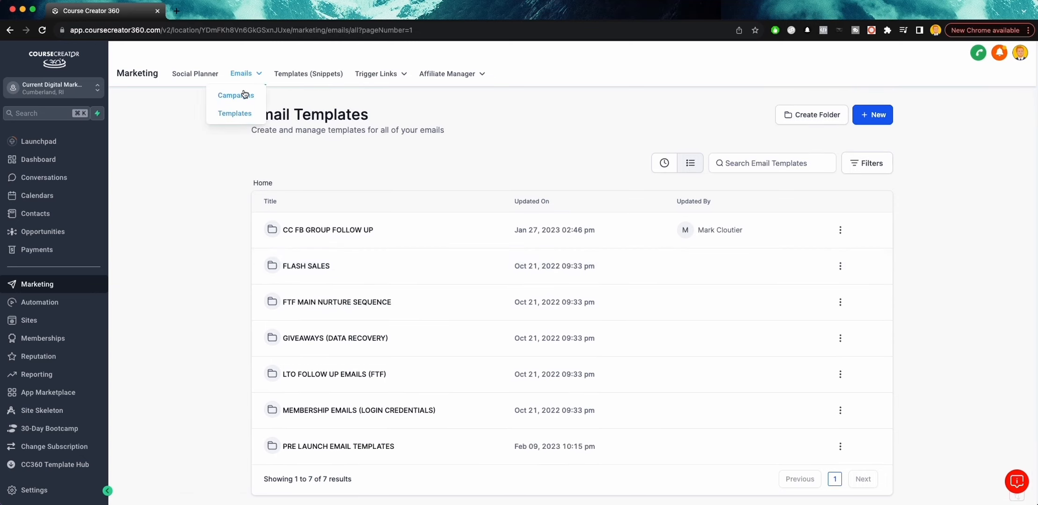
pyautogui.click(244, 95)
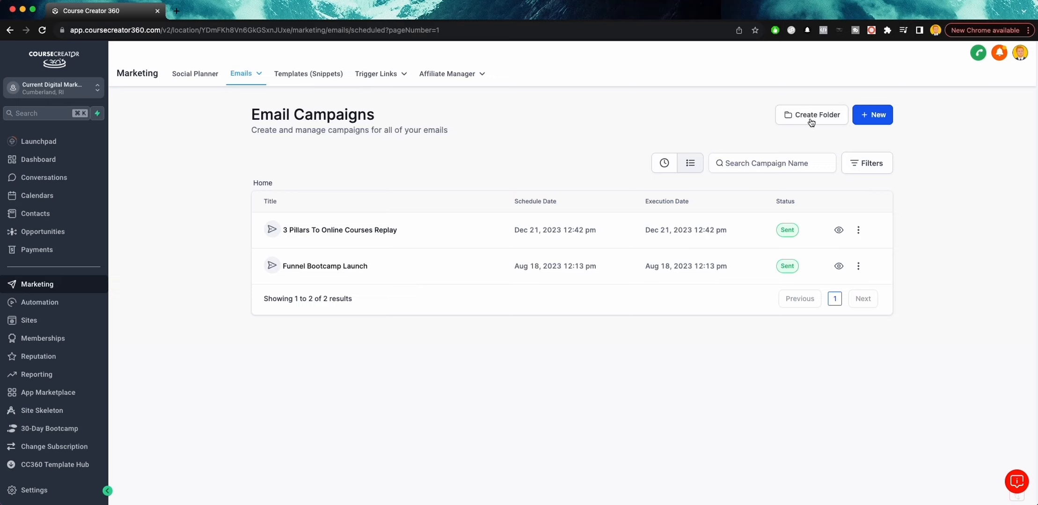
pyautogui.moveTo(252, 83)
pyautogui.click(237, 99)
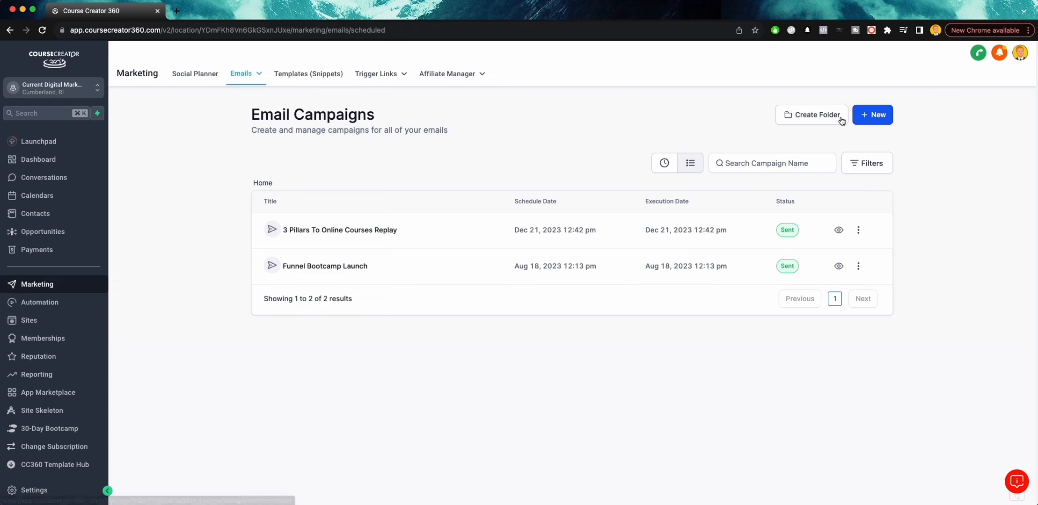
pyautogui.click(886, 118)
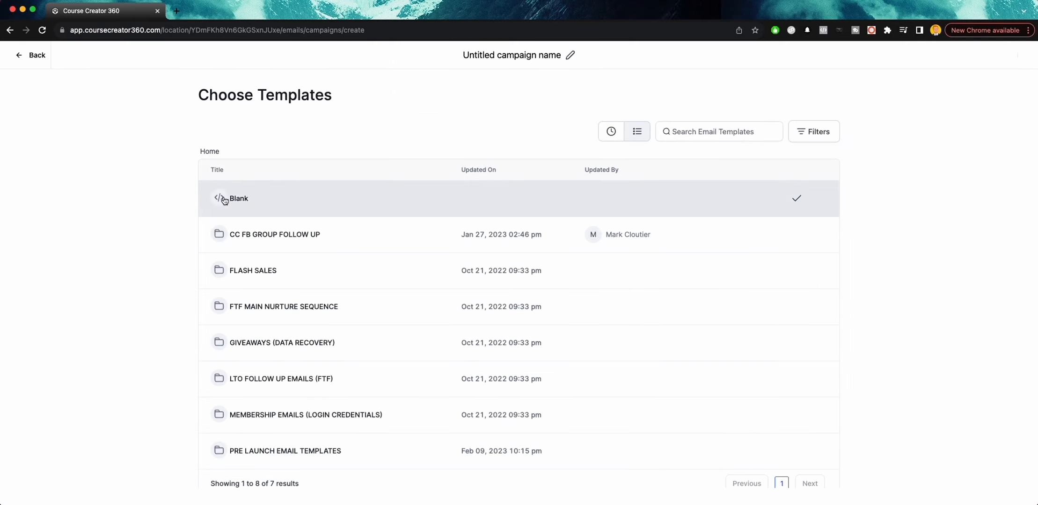
pyautogui.scroll(-1, 225, 301)
pyautogui.click(223, 189)
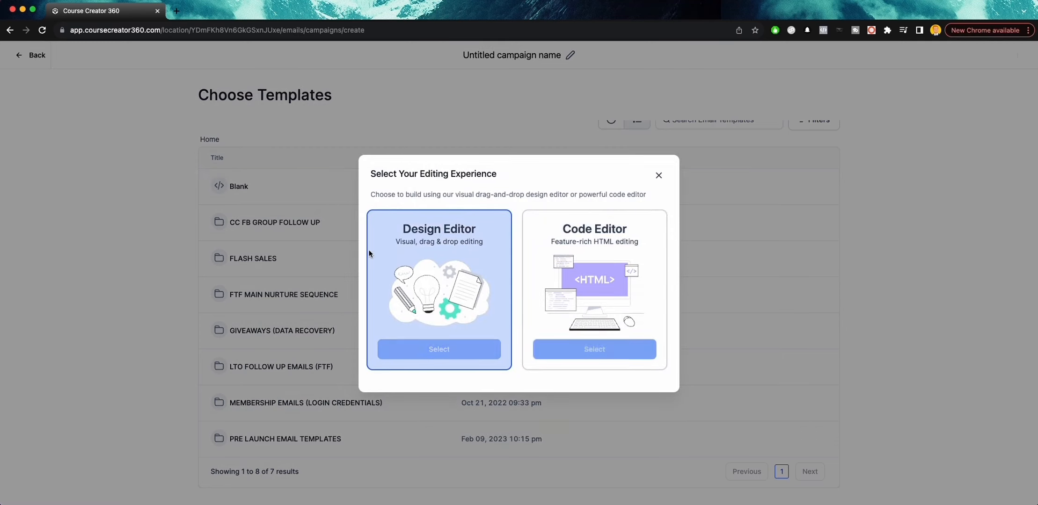
pyautogui.click(439, 352)
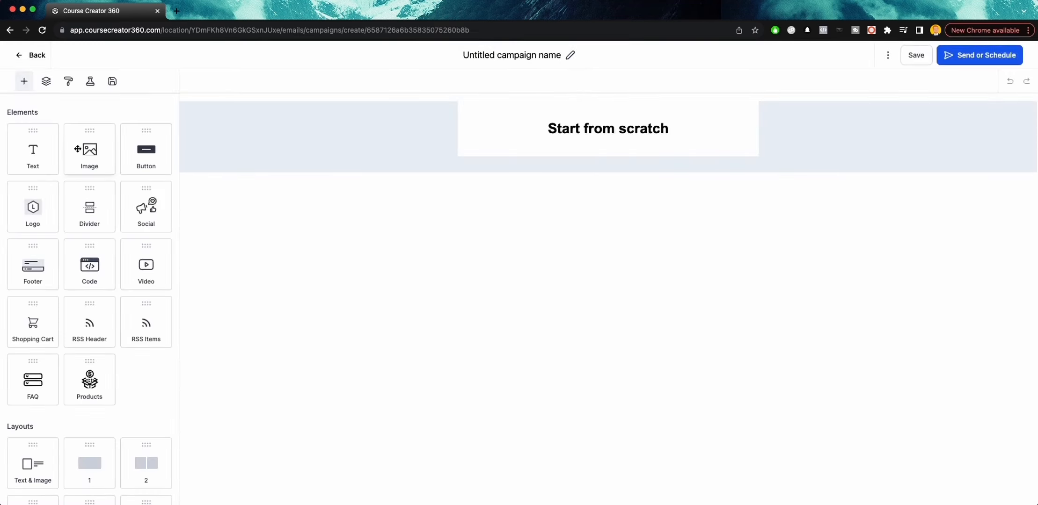
# Step: Open the untitled campaign's sending options, choose Schedule as the delivery method and review the date, sender and subject fields
pyautogui.click(988, 57)
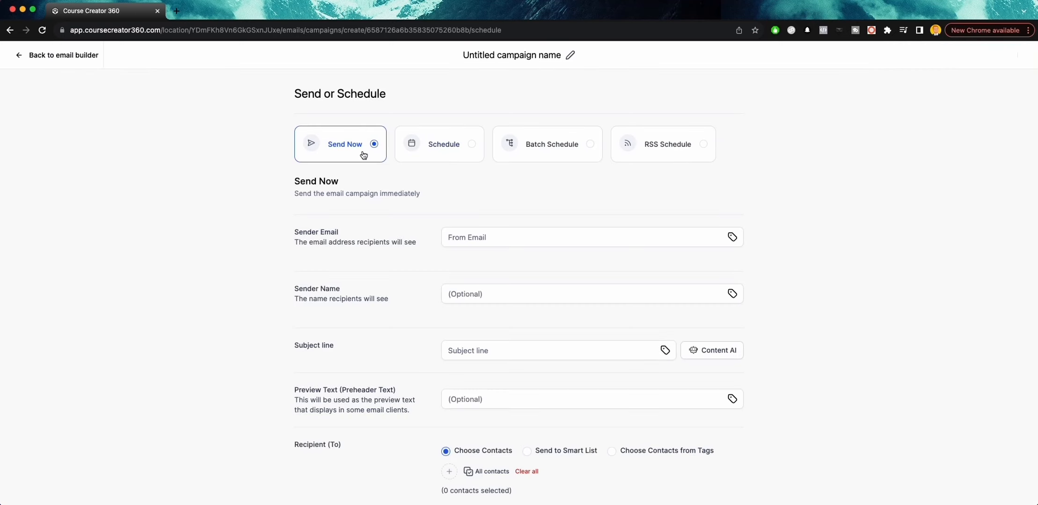
pyautogui.click(471, 146)
pyautogui.scroll(-5, 528, 202)
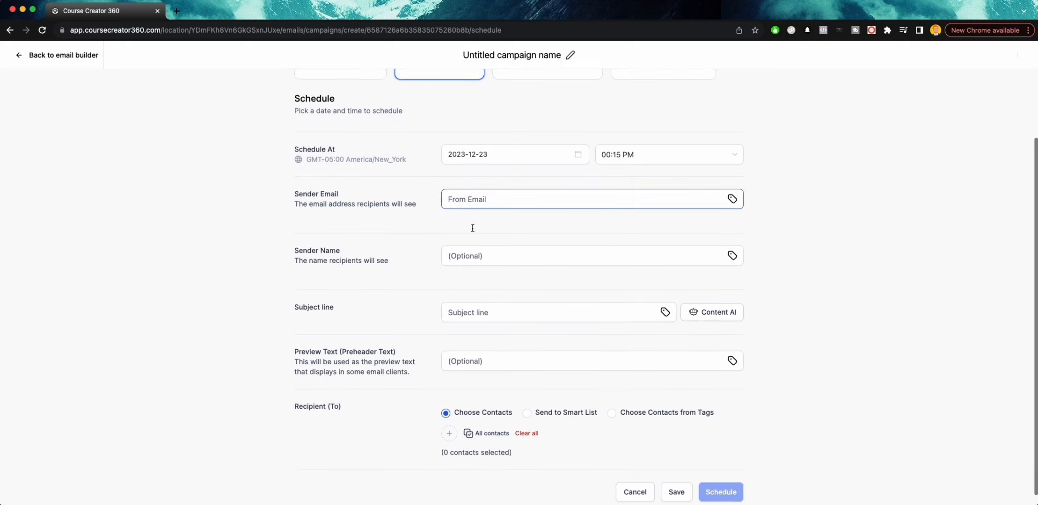
pyautogui.scroll(-1, 460, 192)
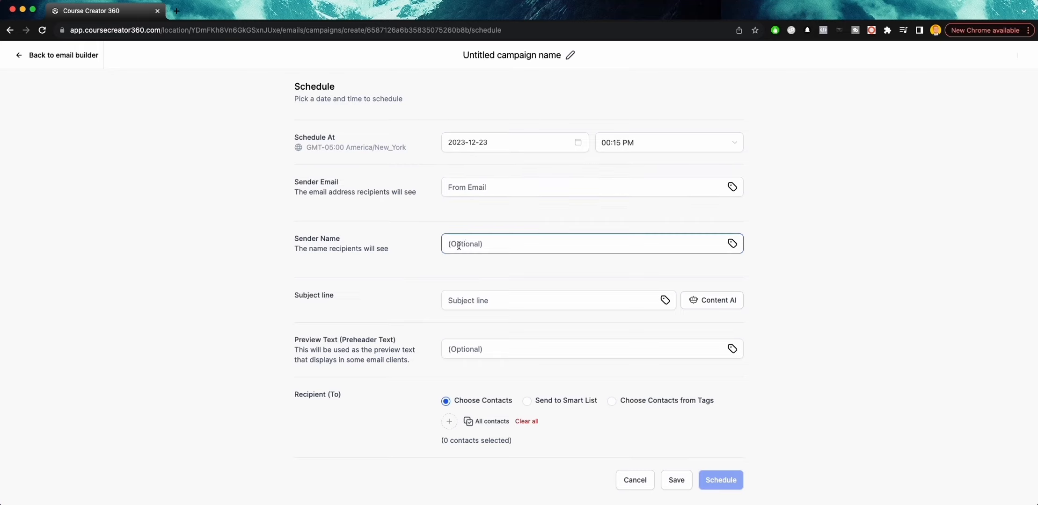
pyautogui.click(471, 219)
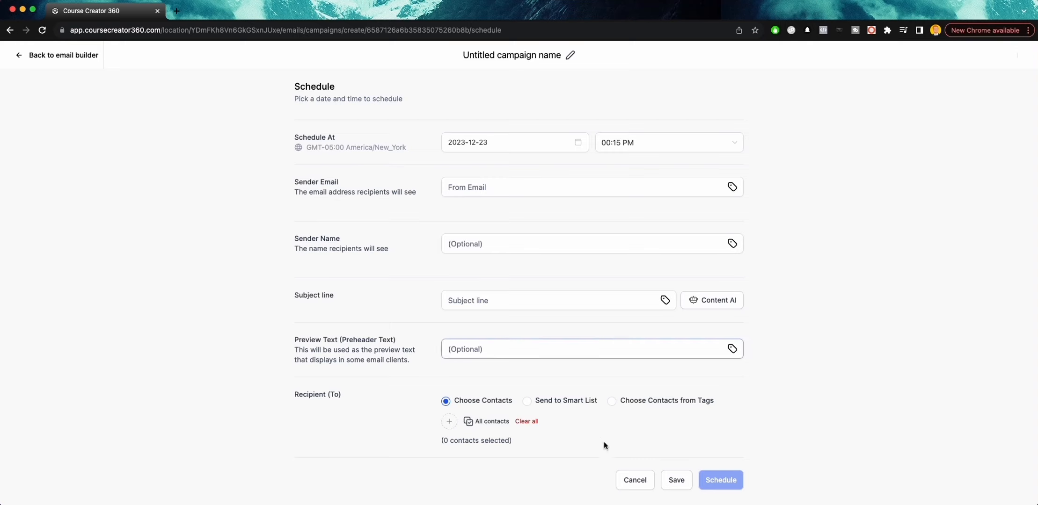
# Step: Set the campaign's recipients to contacts from tags, using the "lead - master list" tag
pyautogui.click(614, 403)
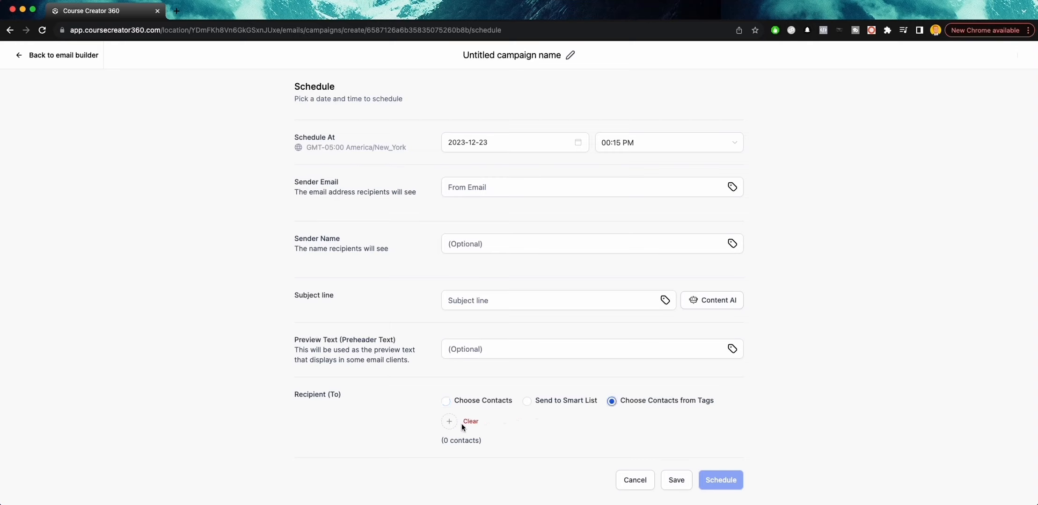
pyautogui.click(449, 421)
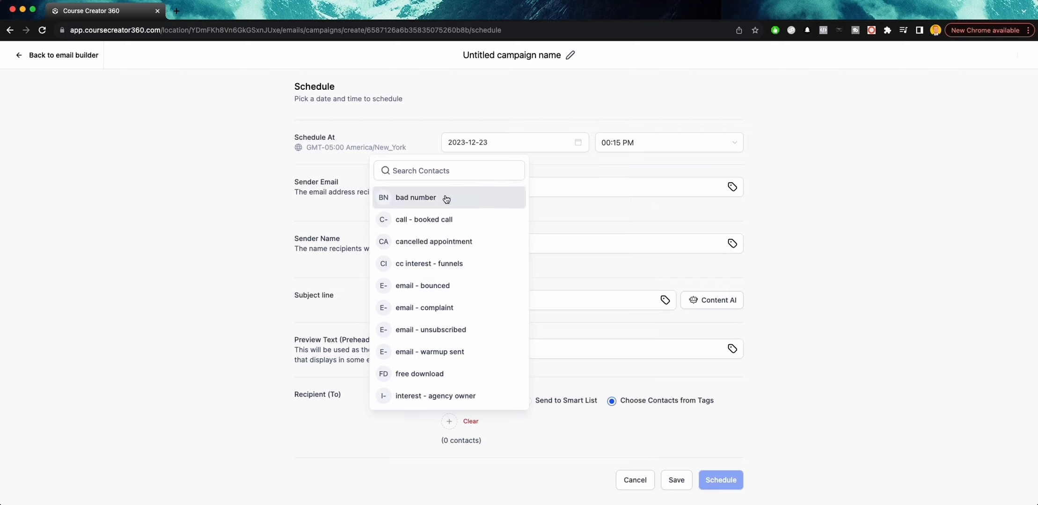
pyautogui.click(426, 173)
pyautogui.write('lead')
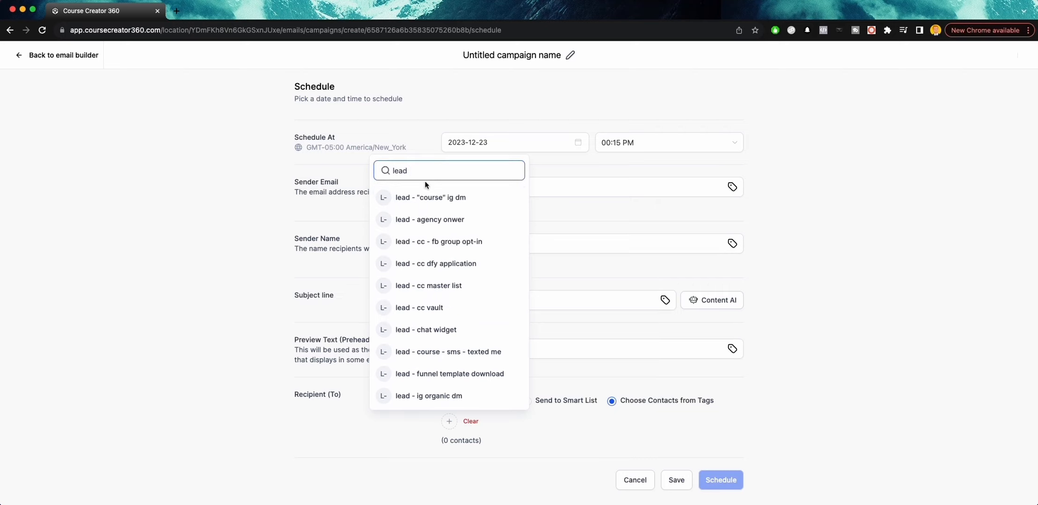
pyautogui.write(' - m')
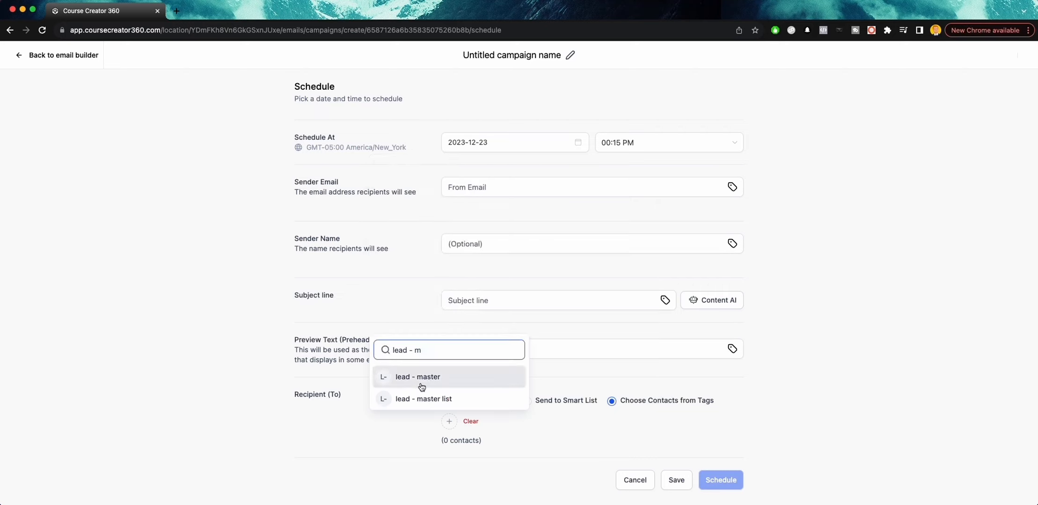
pyautogui.click(439, 399)
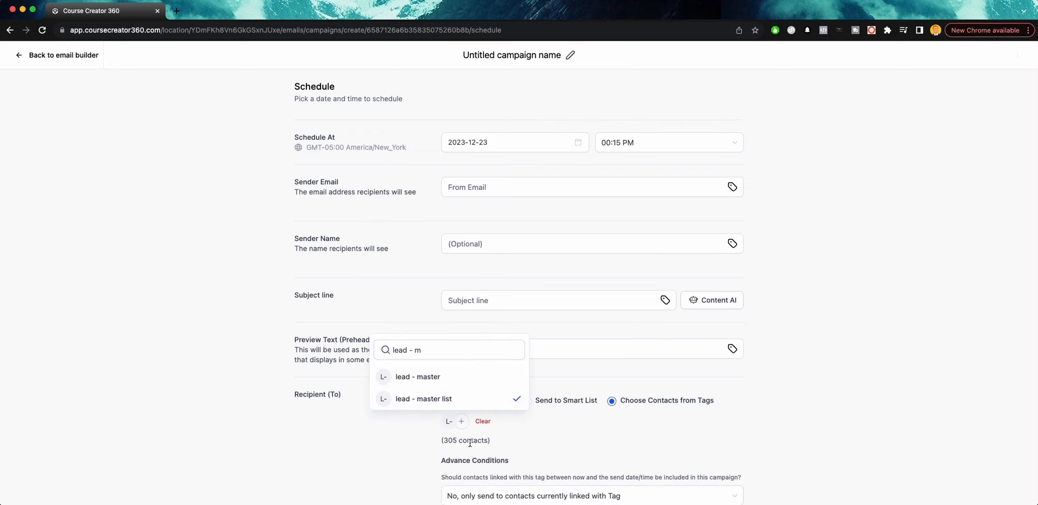
pyautogui.click(549, 410)
# Step: Set the campaign's advance condition for contacts linked with the tag before the send date to "Yes, include them"
pyautogui.scroll(-3, 557, 393)
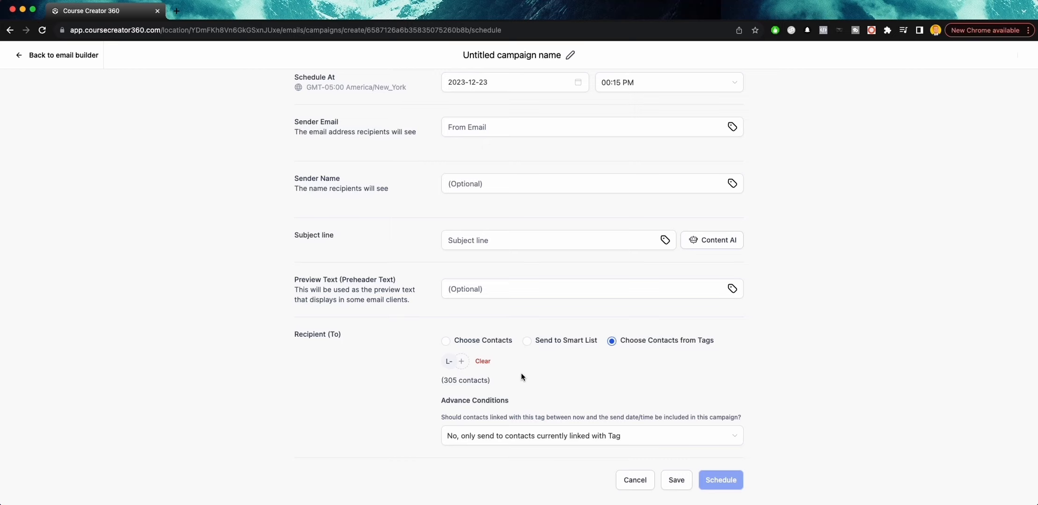
pyautogui.click(473, 437)
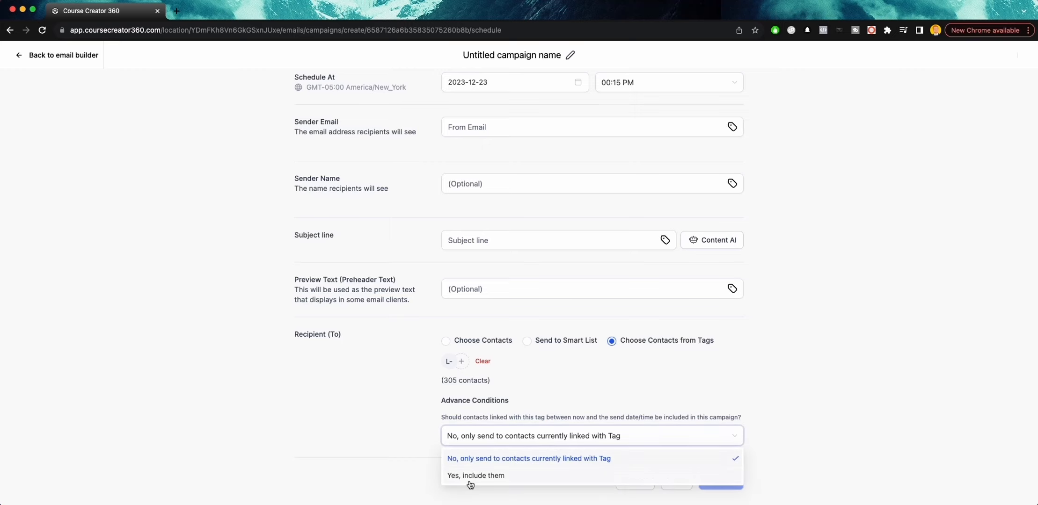
pyautogui.click(473, 477)
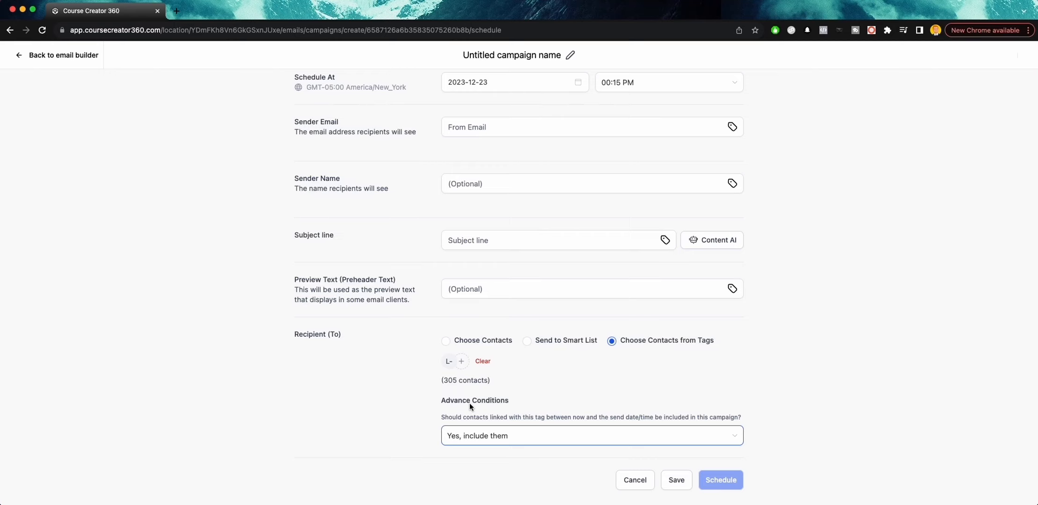
# Step: Leave the campaign and its email builder without scheduling, and return to the dashboard
pyautogui.scroll(5, 478, 348)
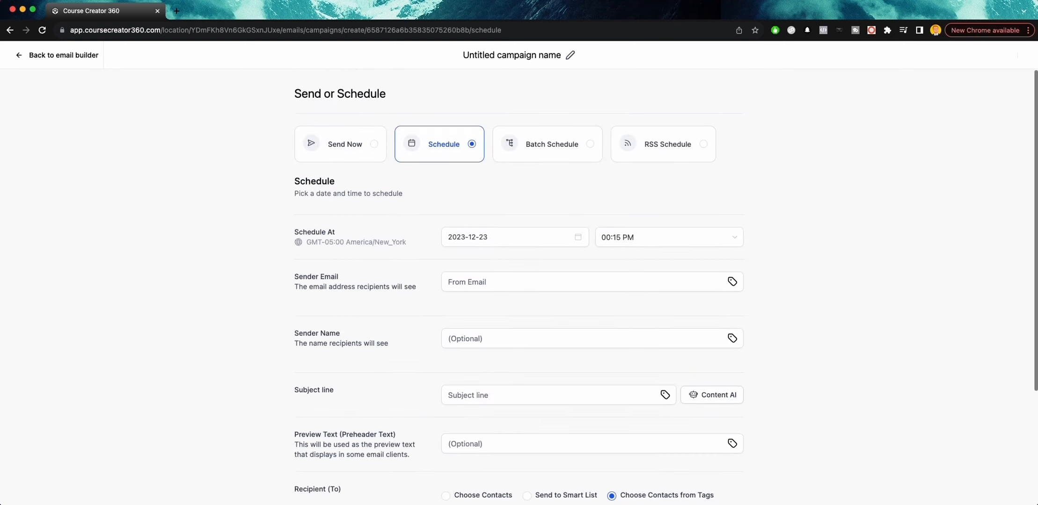
pyautogui.click(62, 55)
pyautogui.click(36, 57)
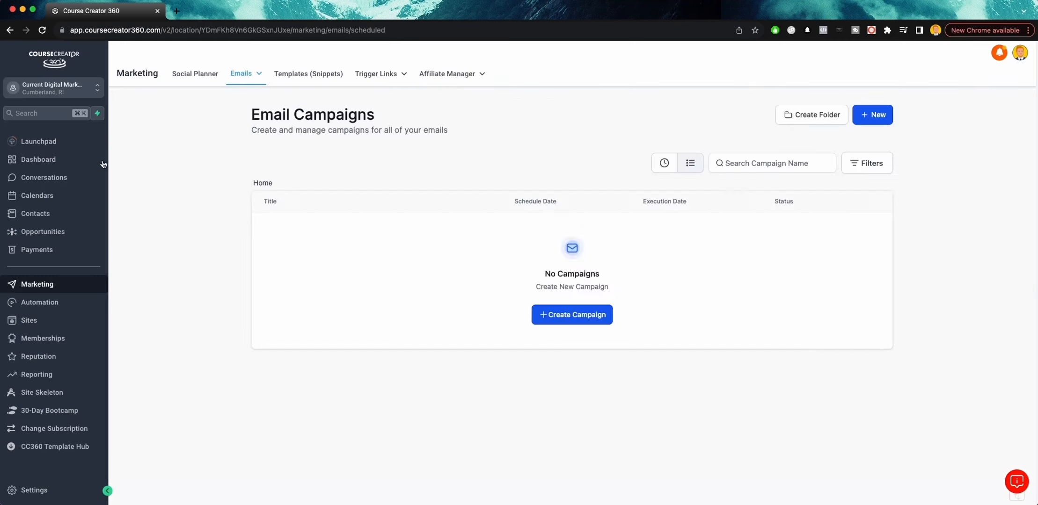
pyautogui.click(39, 159)
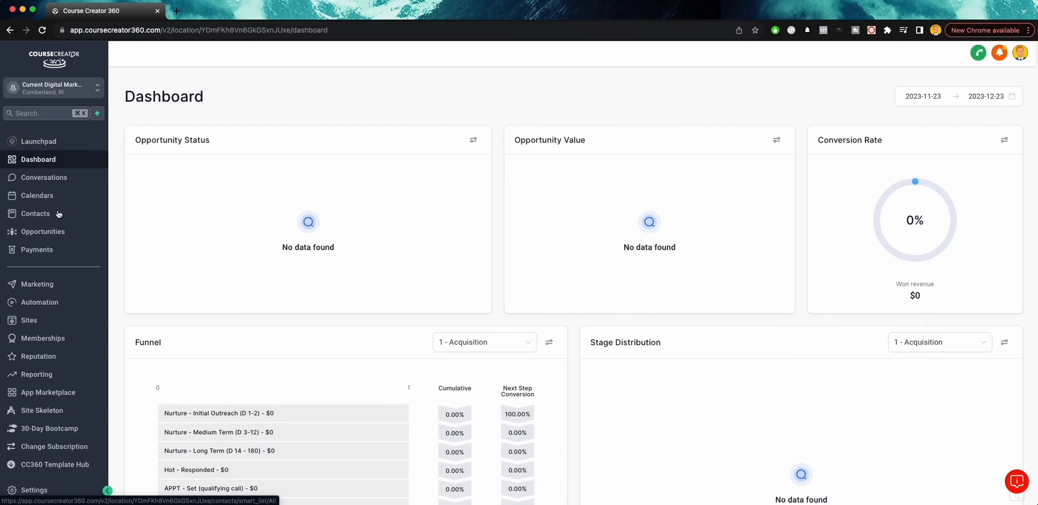
# Step: Open the conversations and look through the unread messages from the different channels
pyautogui.click(41, 186)
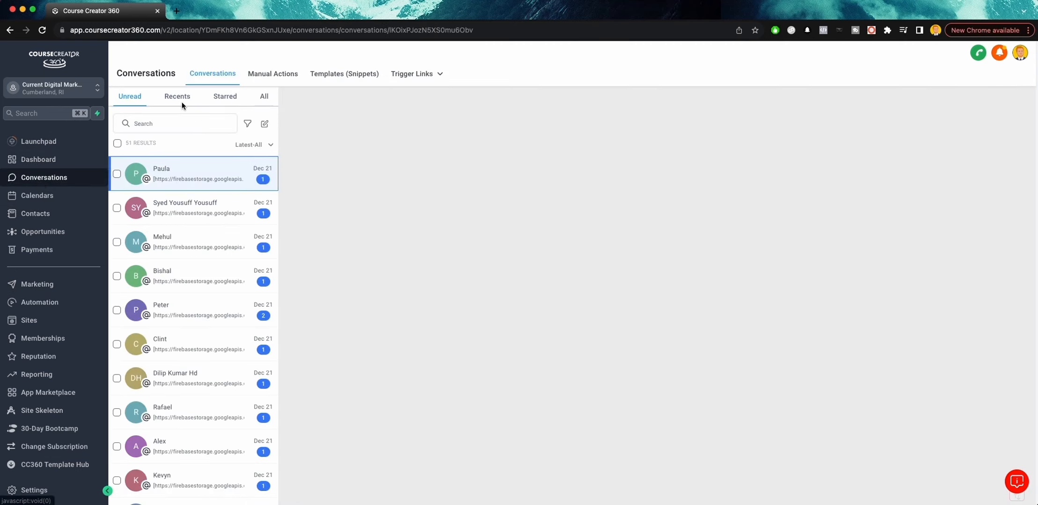
pyautogui.scroll(-6, 202, 246)
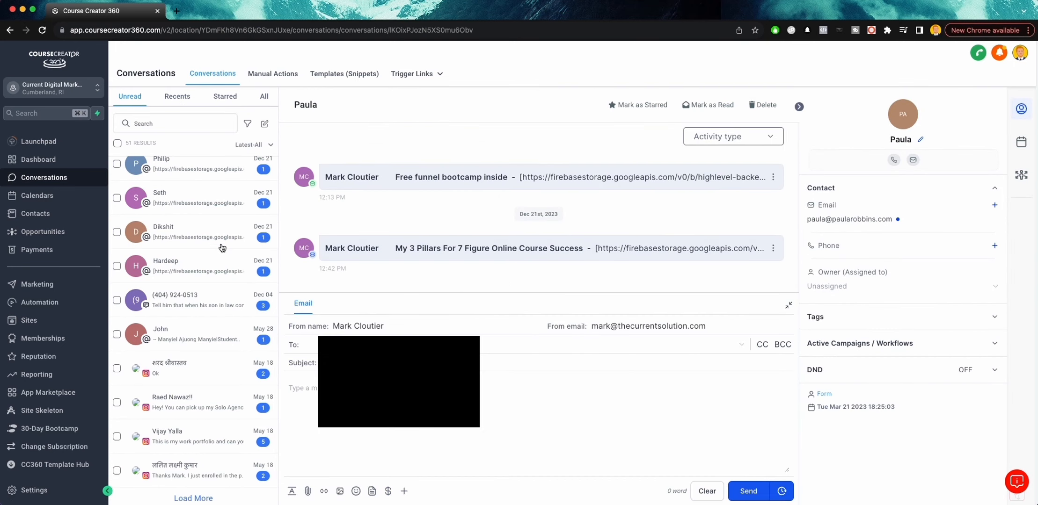
pyautogui.scroll(1, 179, 401)
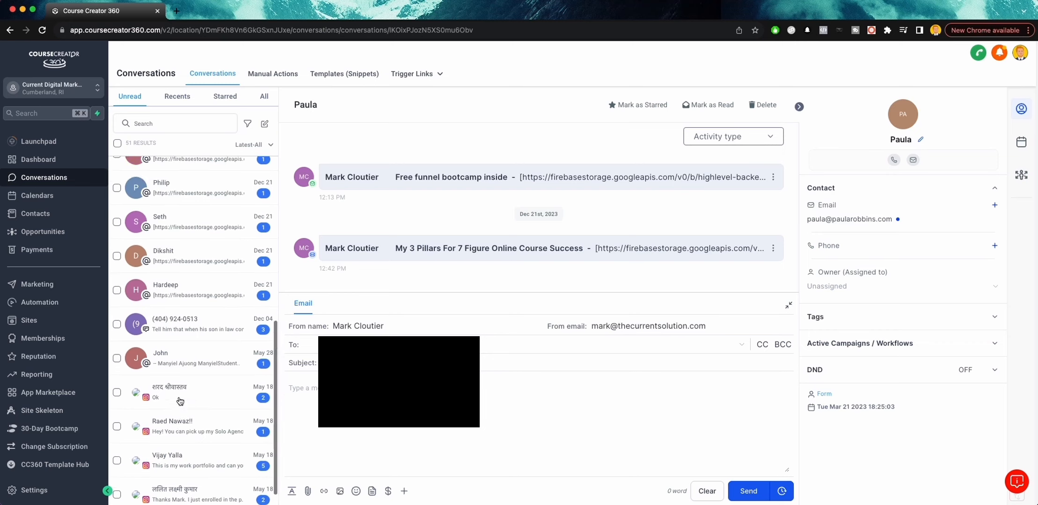
pyautogui.scroll(-1, 180, 401)
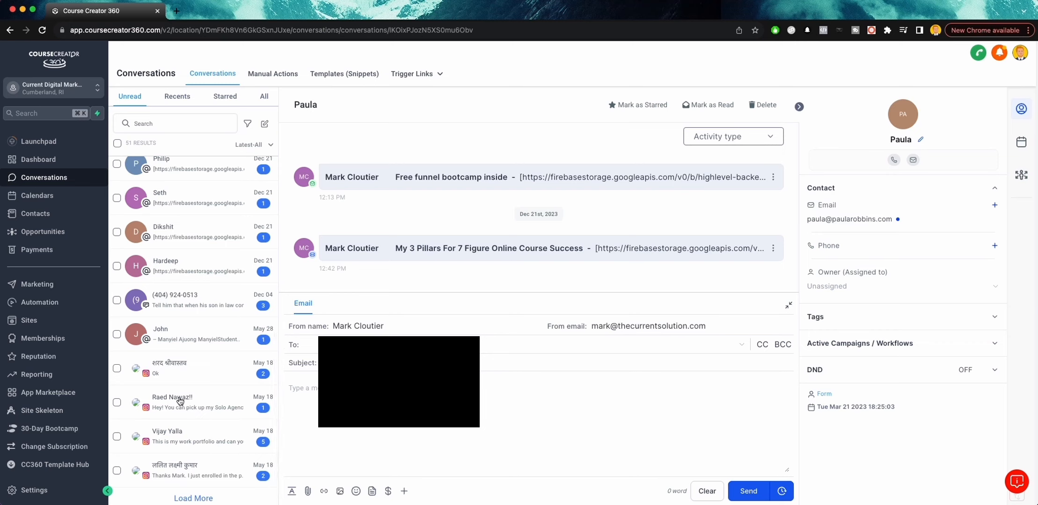
pyautogui.scroll(2, 180, 401)
pyautogui.scroll(-2, 183, 438)
pyautogui.scroll(3, 138, 336)
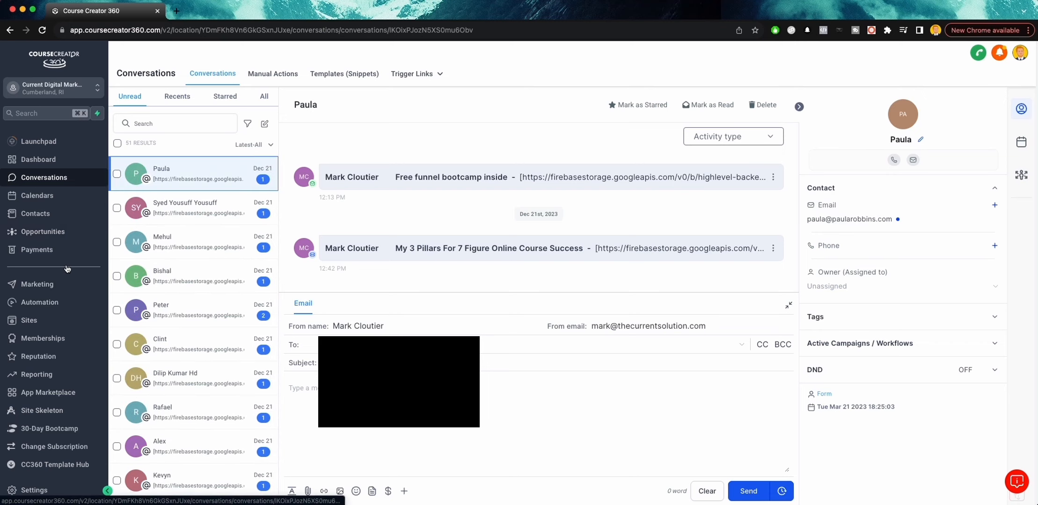
# Step: Open the contacts and look through the smart list of all contacts with their tags
pyautogui.click(40, 216)
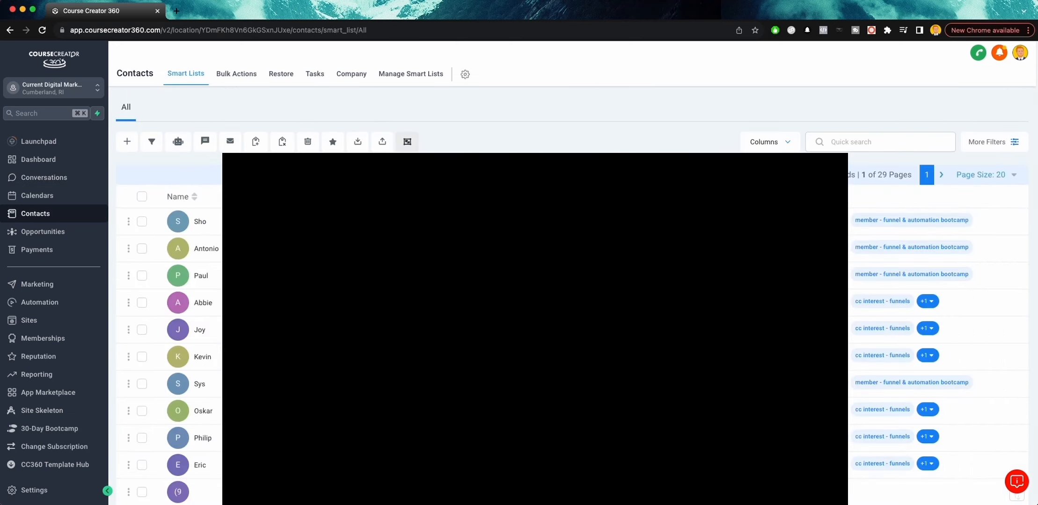
pyautogui.scroll(-3, 576, 304)
pyautogui.scroll(3, 575, 304)
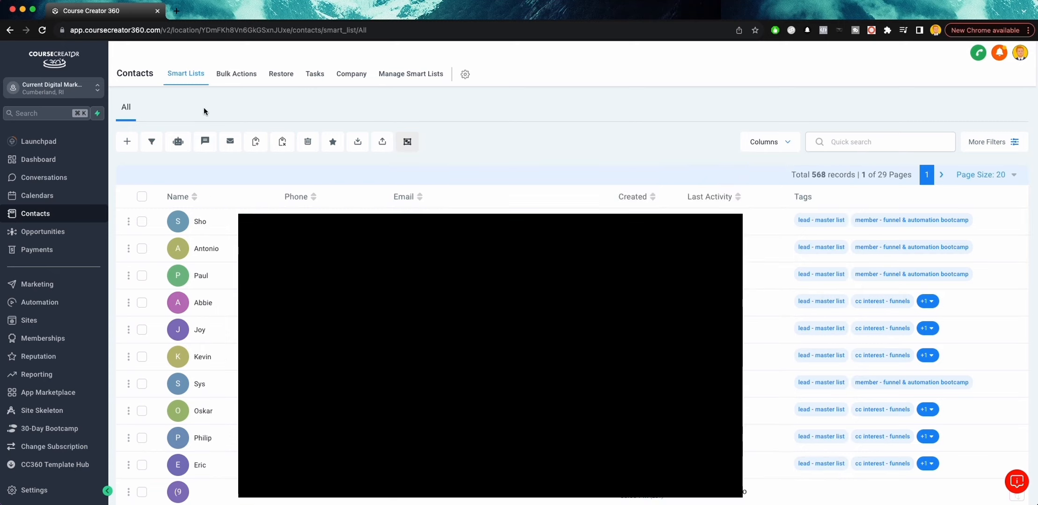
# Step: Select all contacts across all pages, review the bulk SMS options without sending, and return to the dashboard
pyautogui.click(206, 142)
pyautogui.click(675, 74)
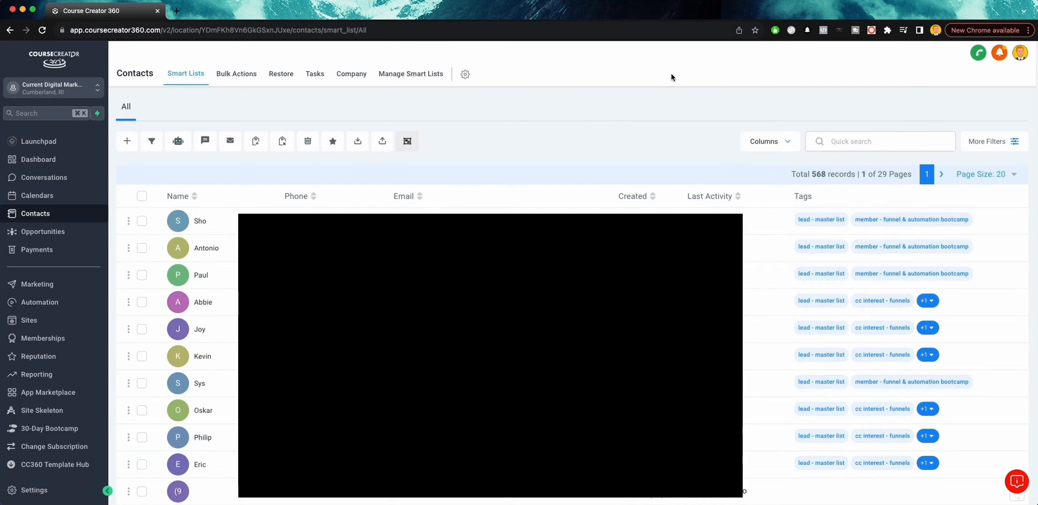
pyautogui.click(141, 198)
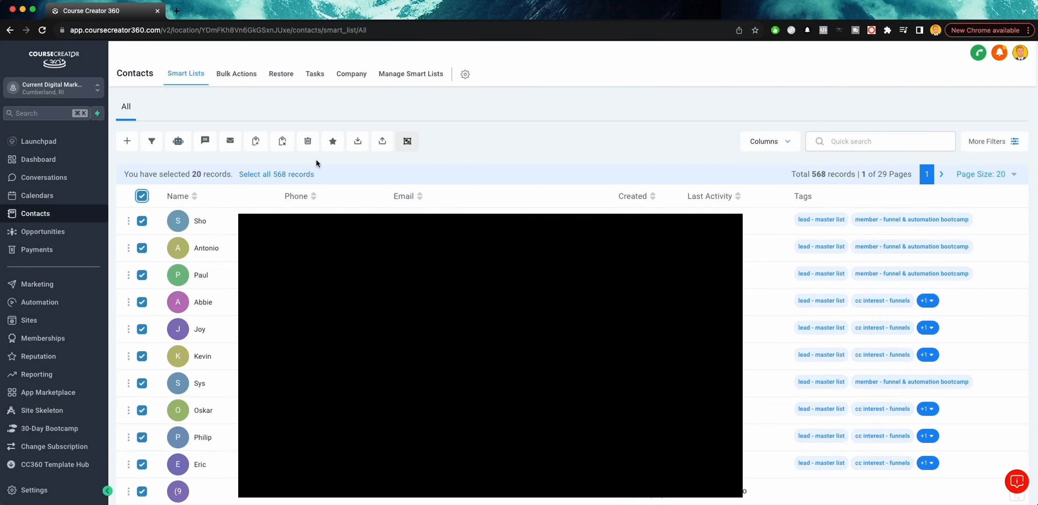
pyautogui.click(280, 176)
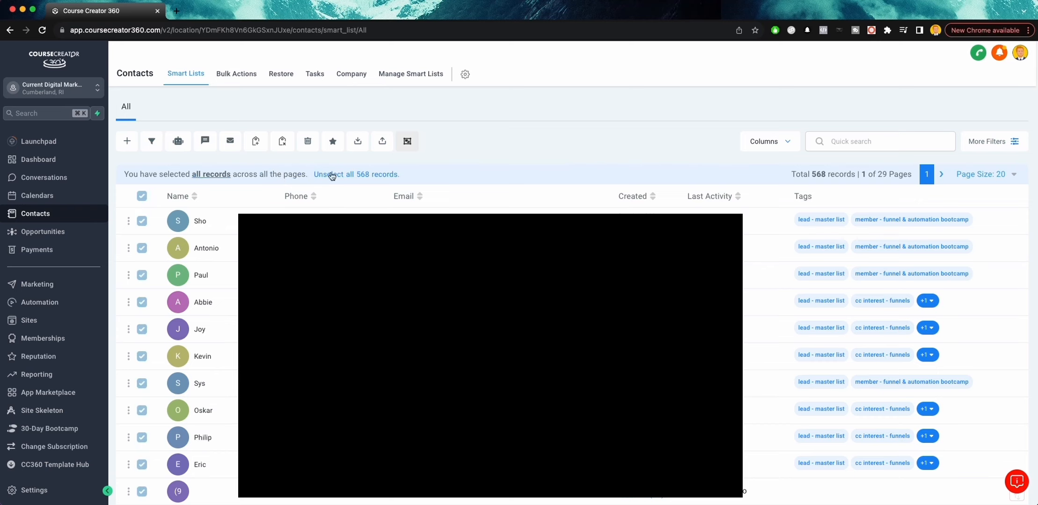
pyautogui.click(209, 147)
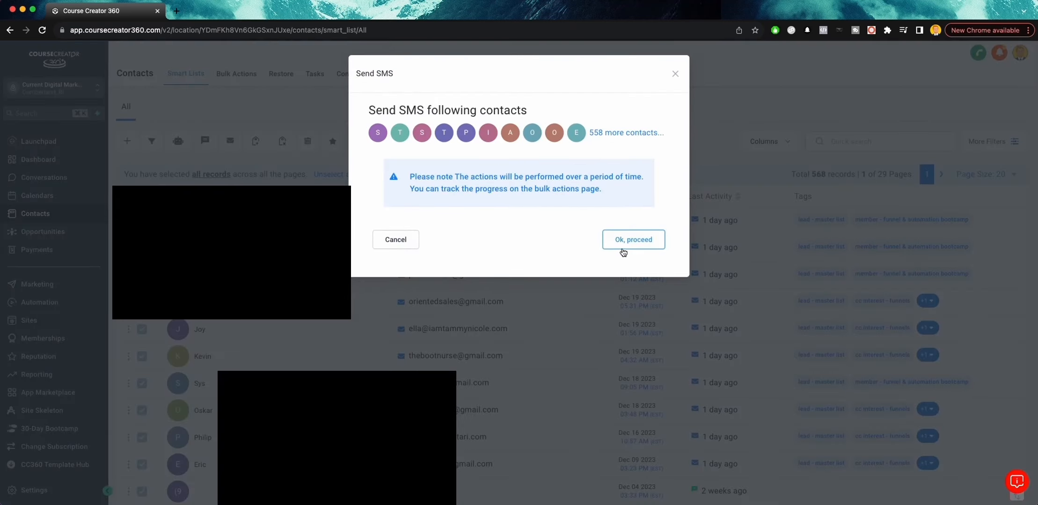
pyautogui.click(620, 248)
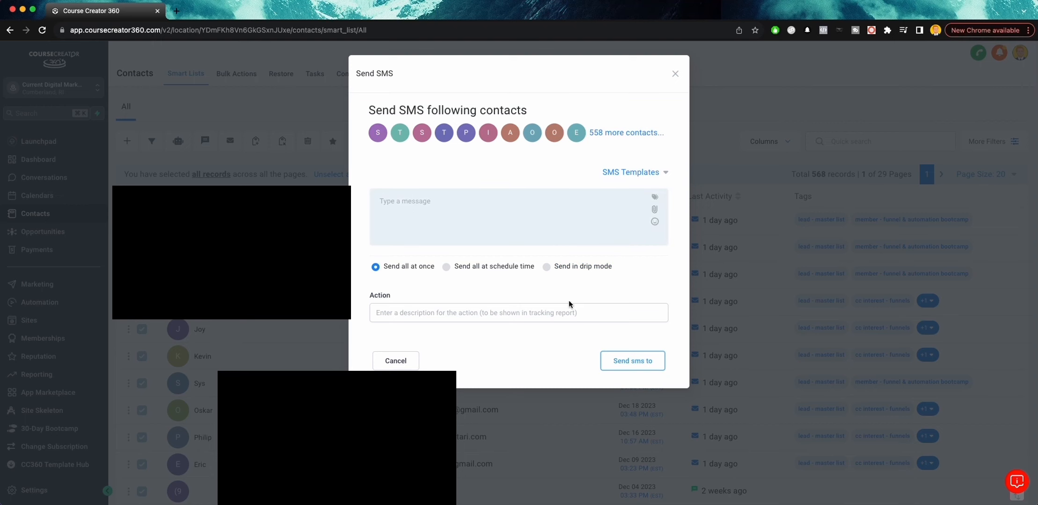
pyautogui.click(675, 75)
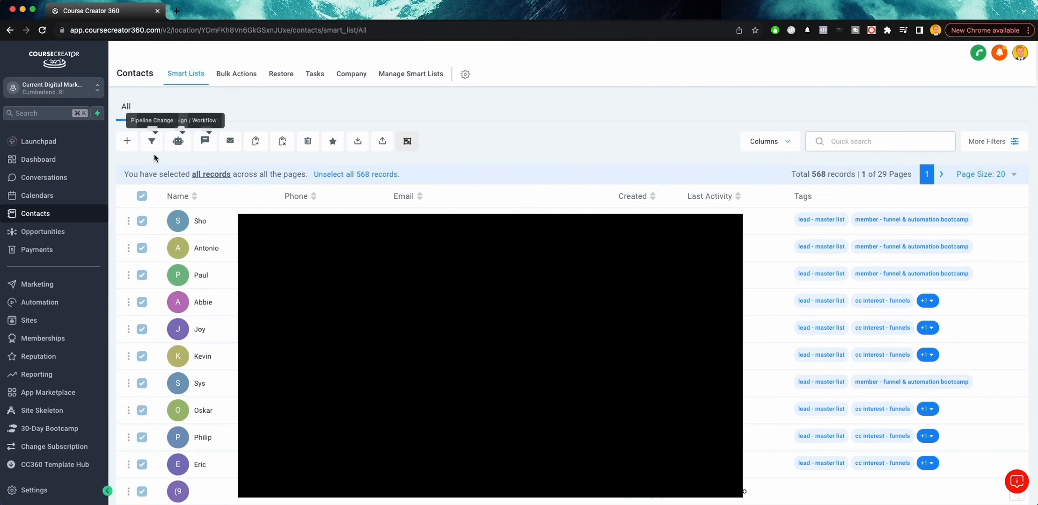
pyautogui.click(38, 162)
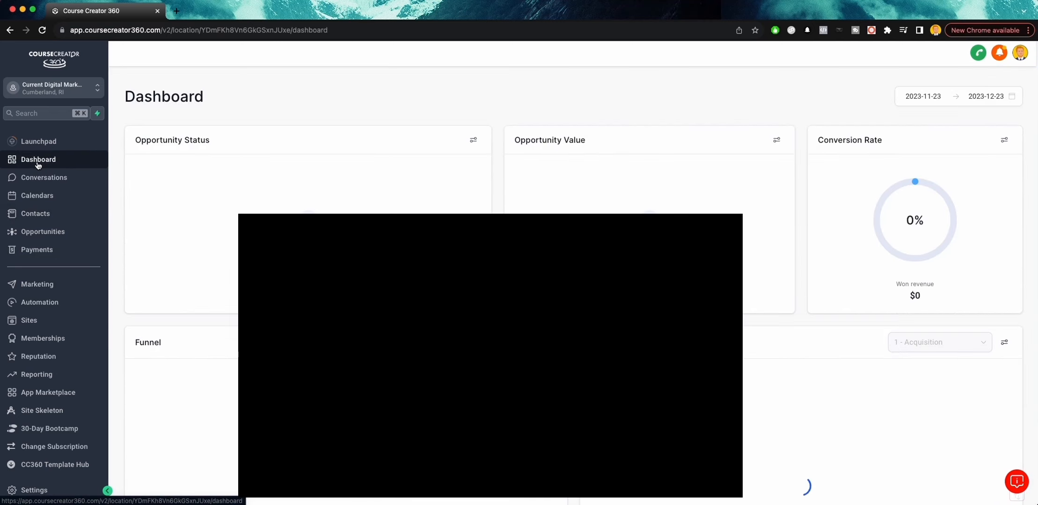